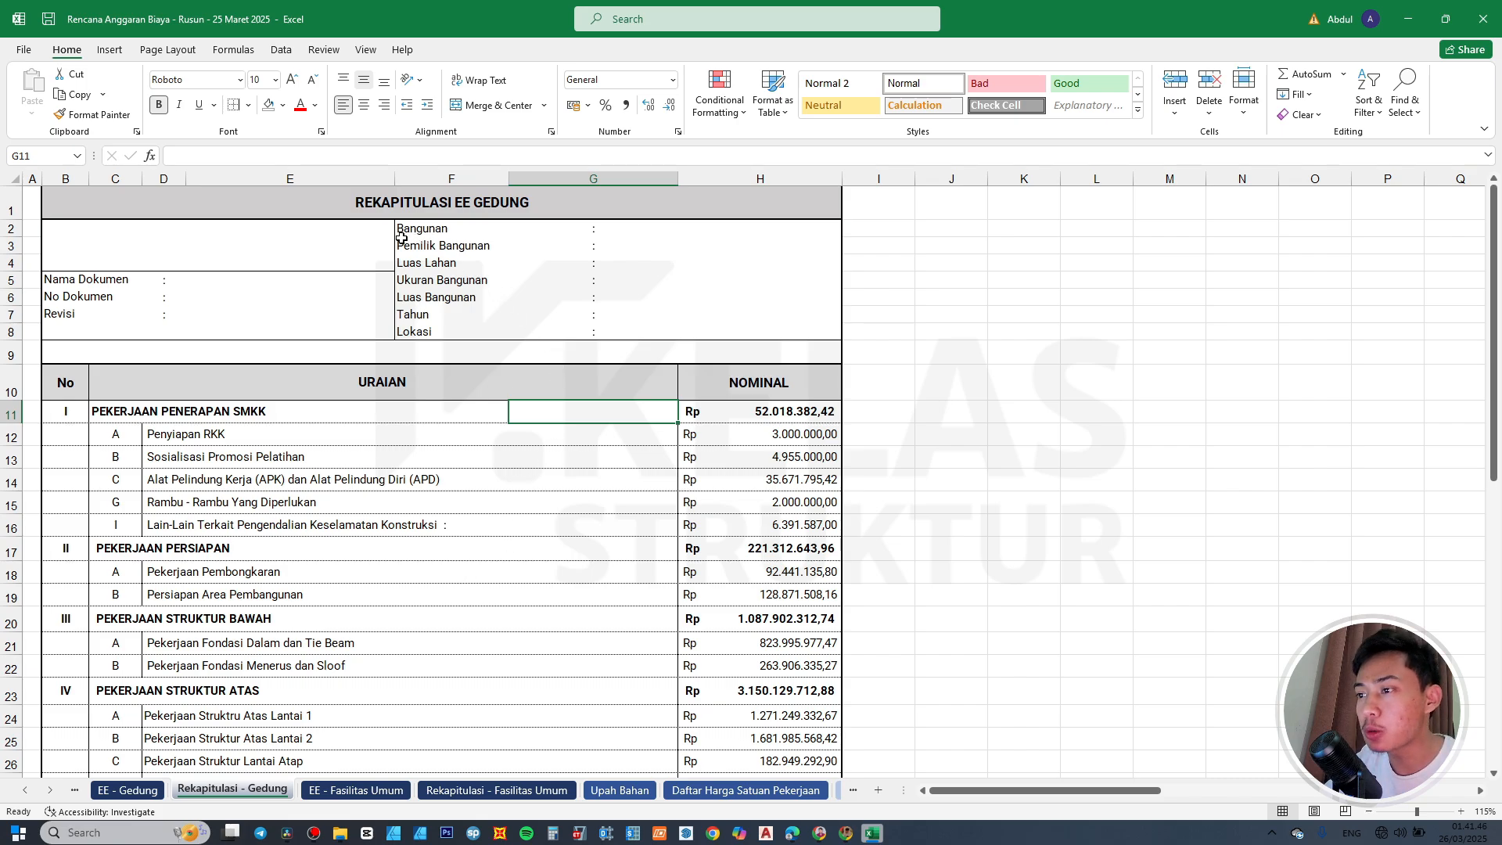
Letter the Rambu - Rambu Yang Diperlukan and Lain-Lain items under Pekerjaan Penerapan SMKK as E and F.
scroll(383, 235, "down", 4)
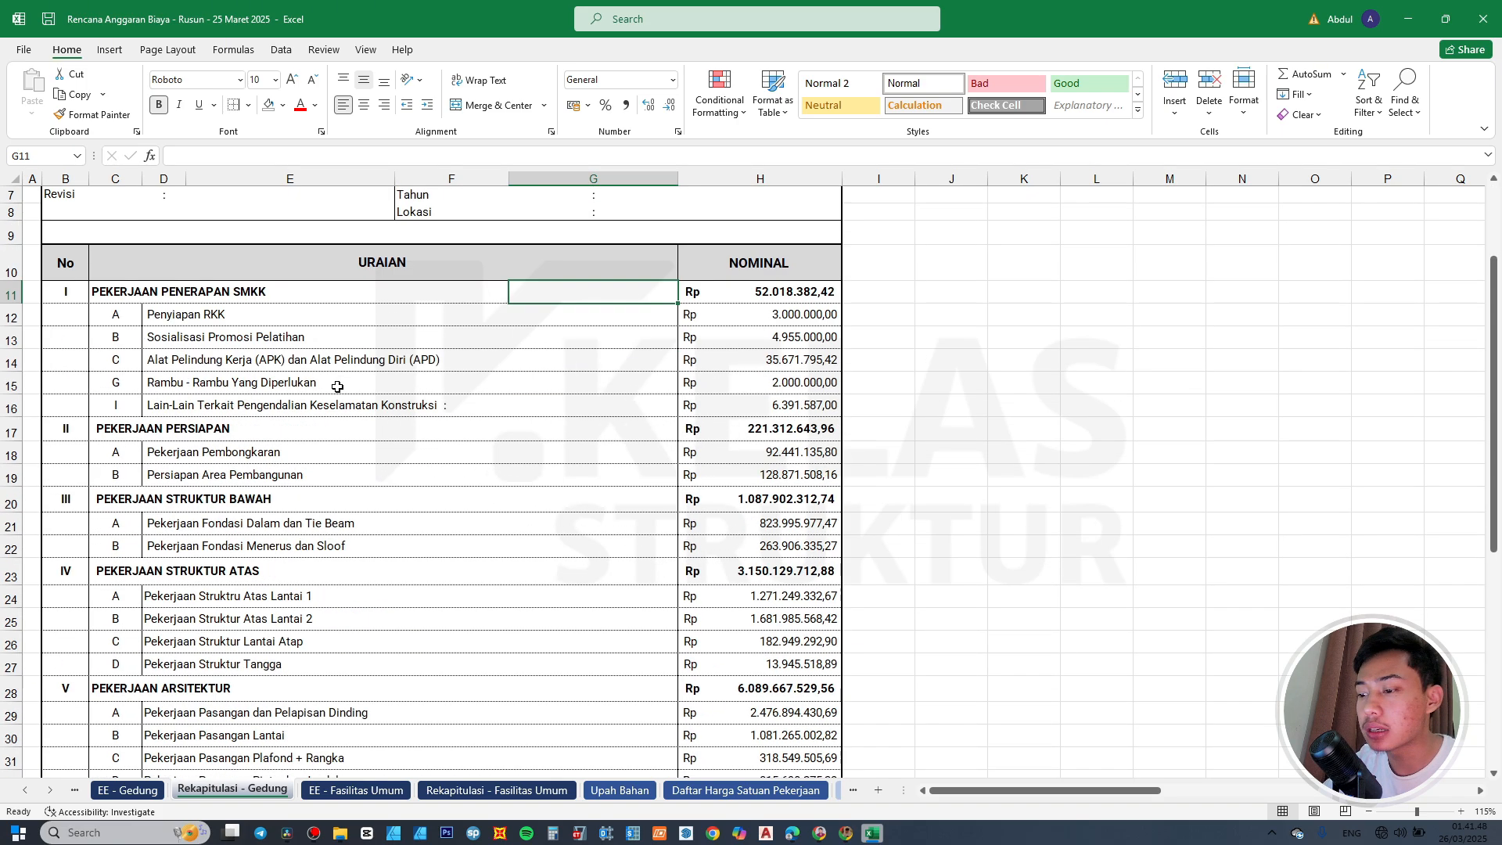
scroll(329, 403, "up", 4)
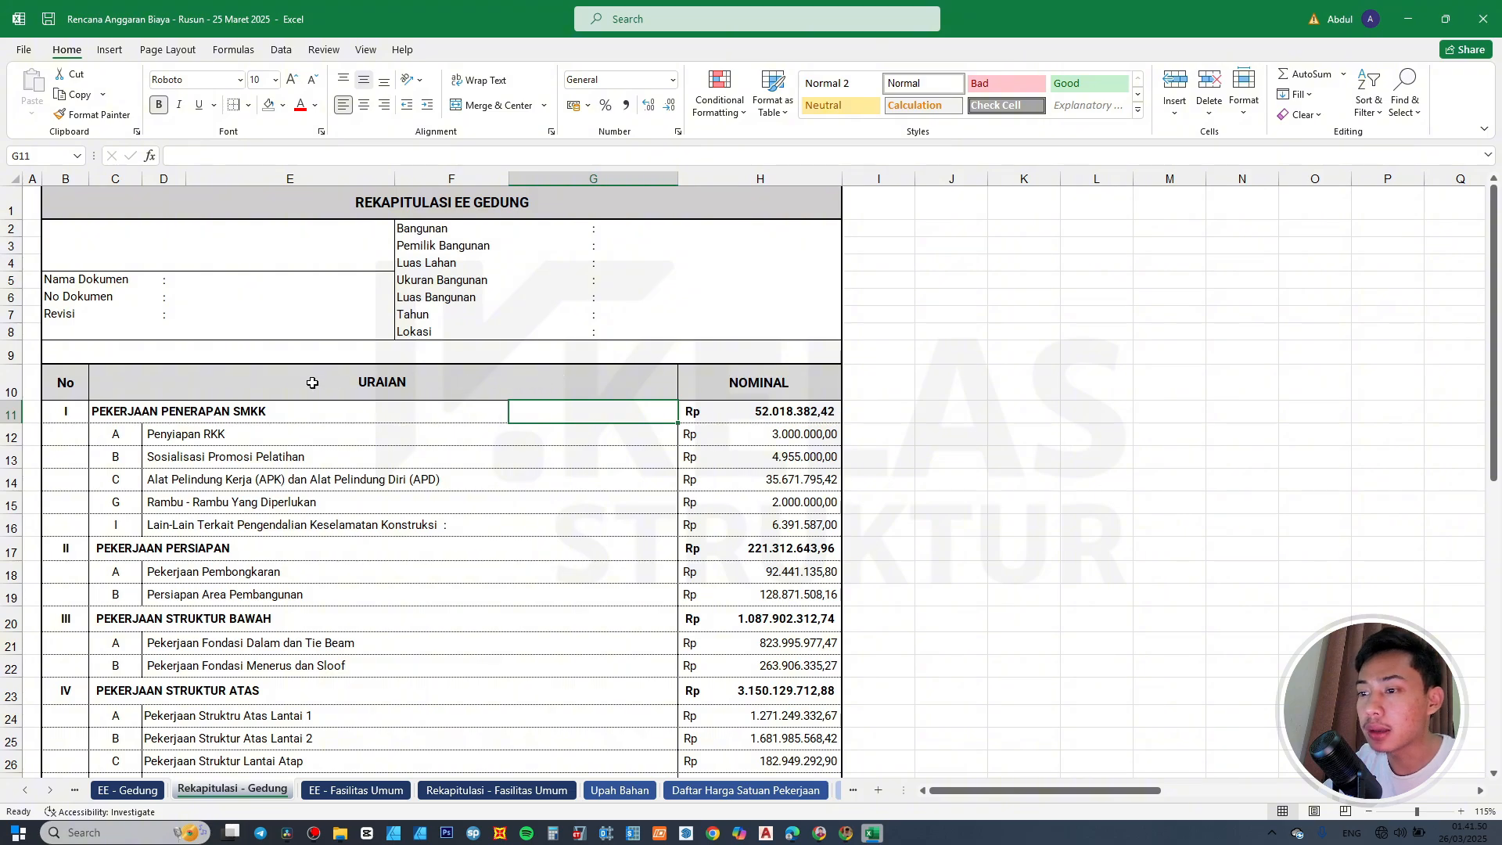
left_click(126, 434)
left_click(126, 457)
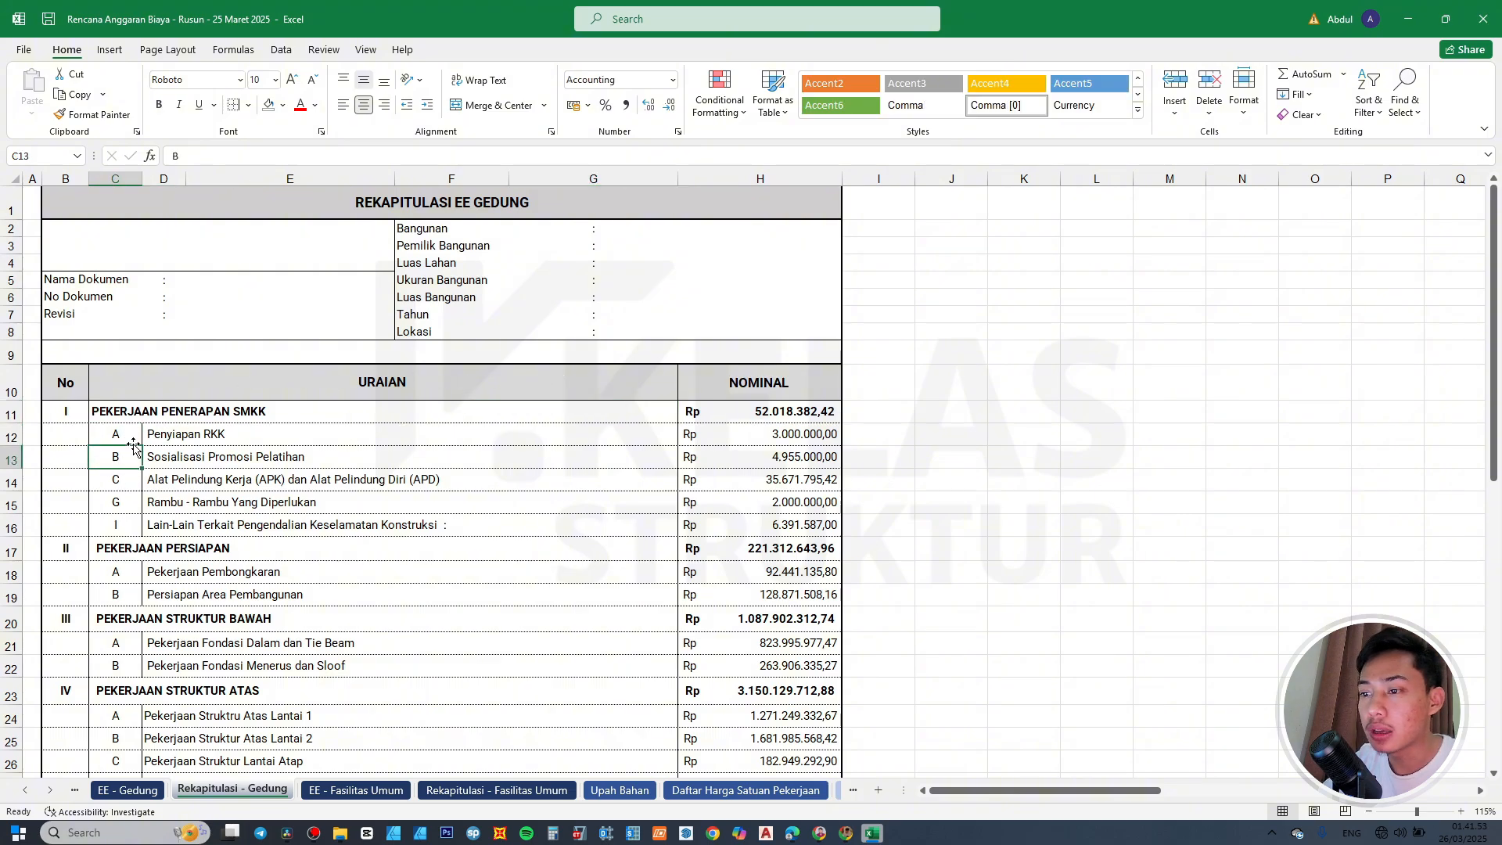
left_click(128, 480)
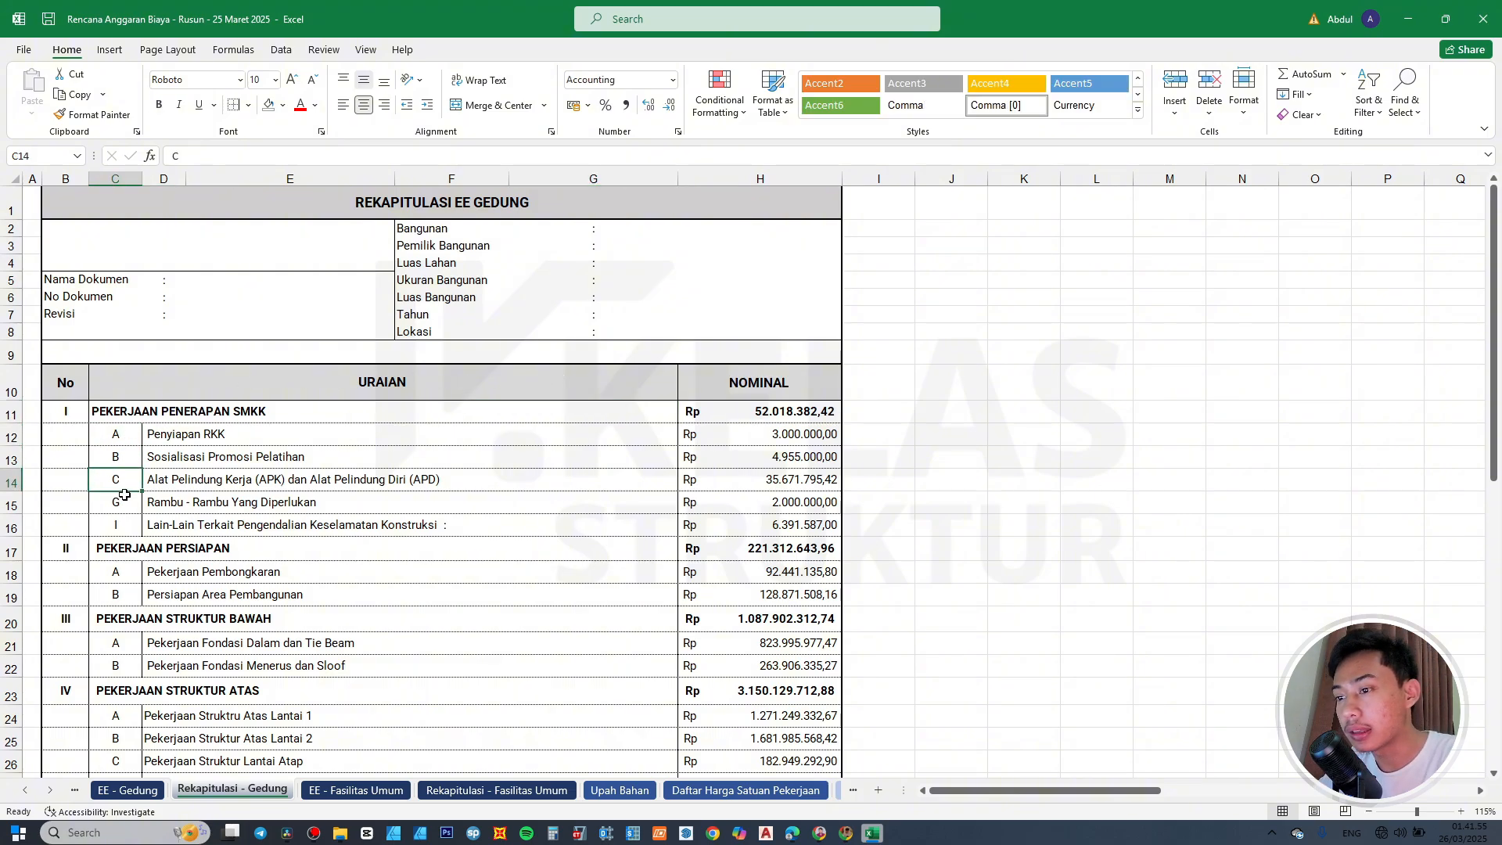
left_click(124, 498)
type("e")
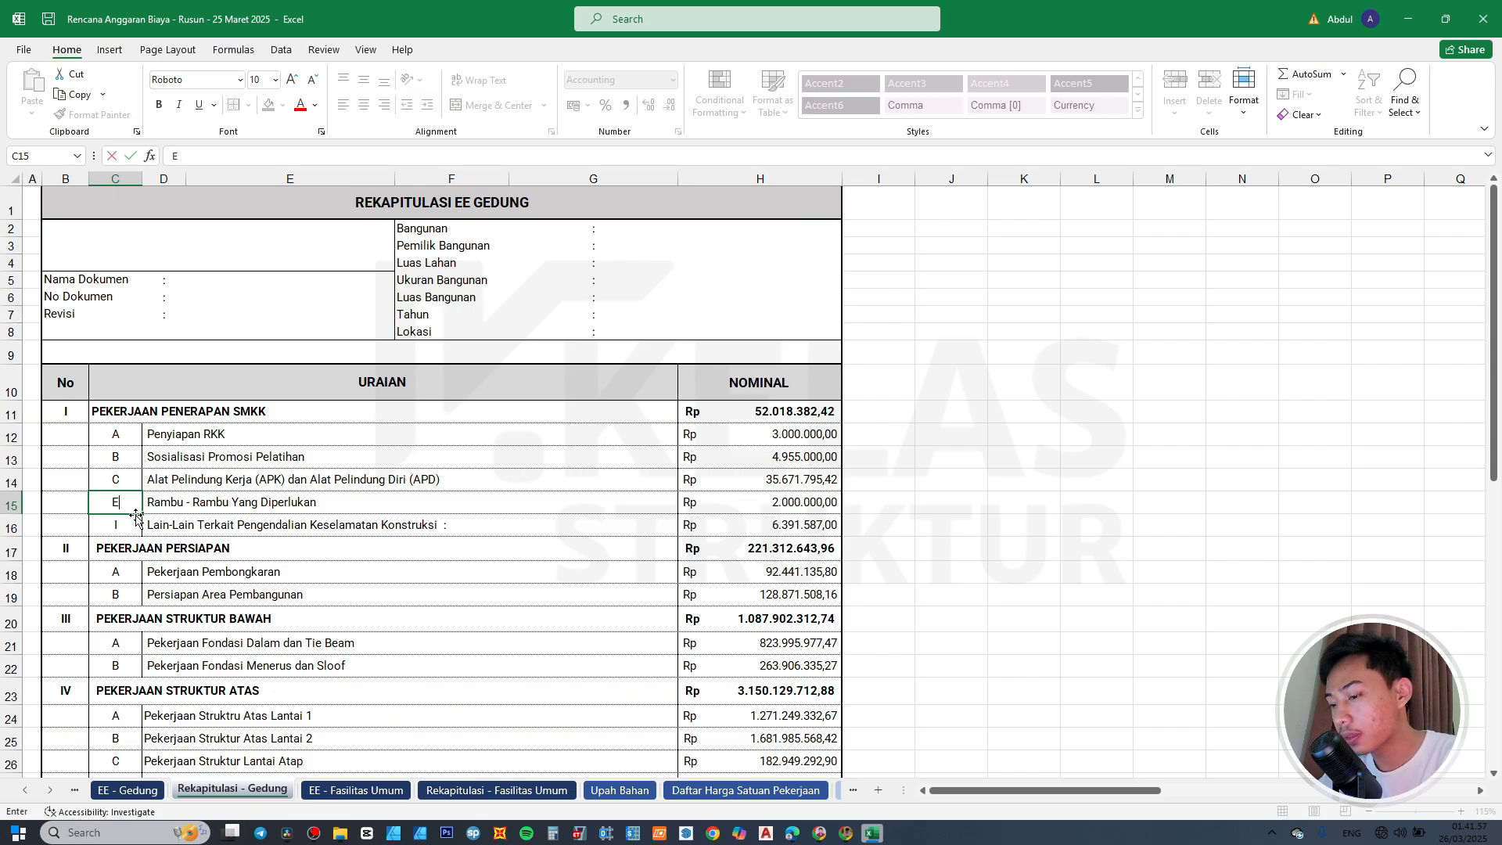
key("Return")
type("F")
left_click(369, 542)
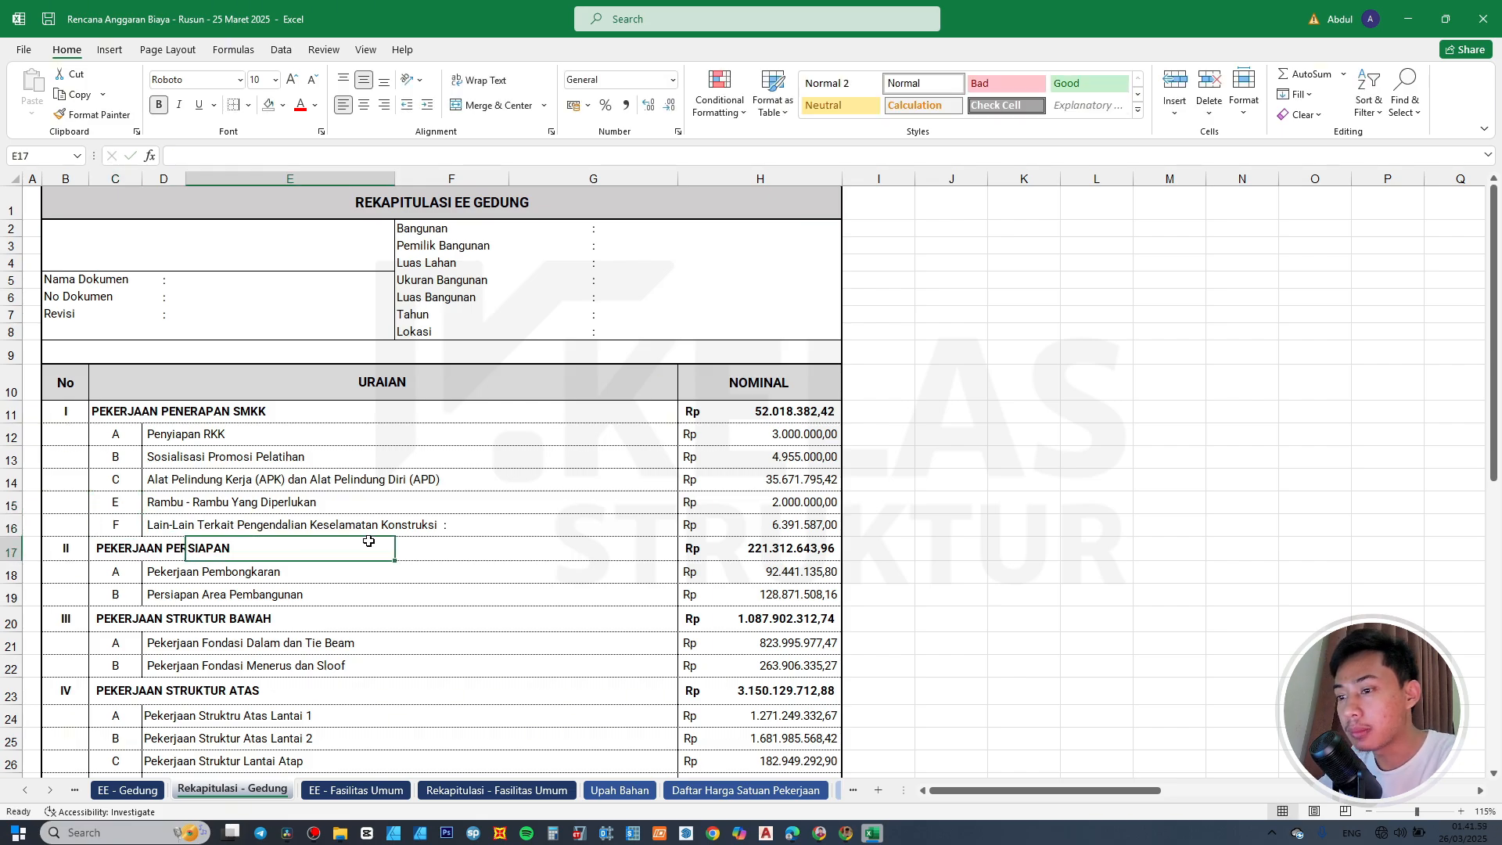
Compare the Pekerjaan Penerapan SMKK items and their lettering in the recapitulation with the EE - Gedung sheet.
left_click(195, 448)
left_click(198, 432)
left_click(166, 438)
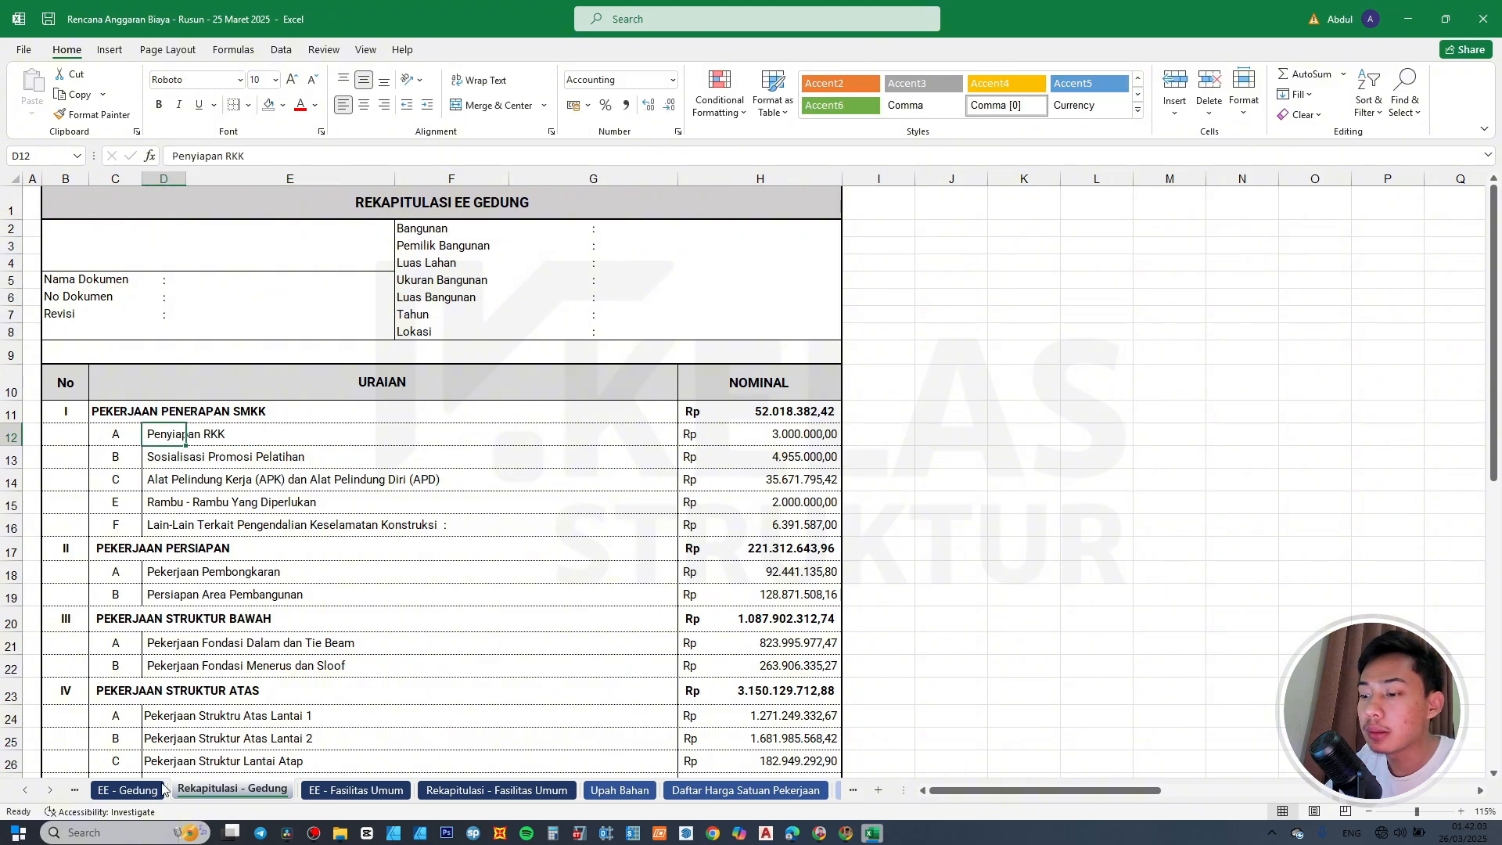
left_click(129, 789)
scroll(531, 673, "up", 6)
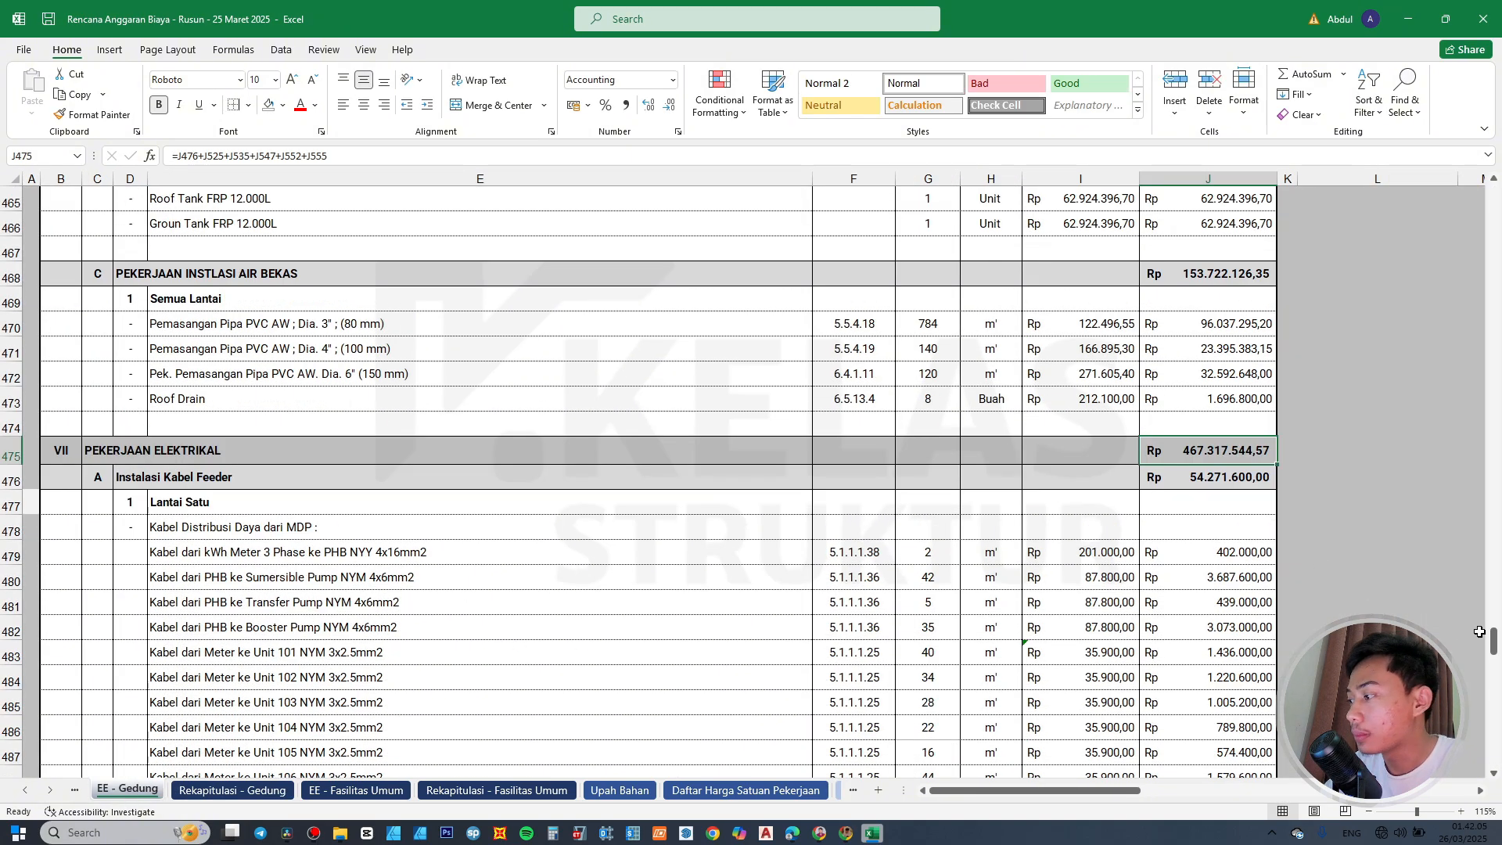
scroll(530, 600, "up", 20)
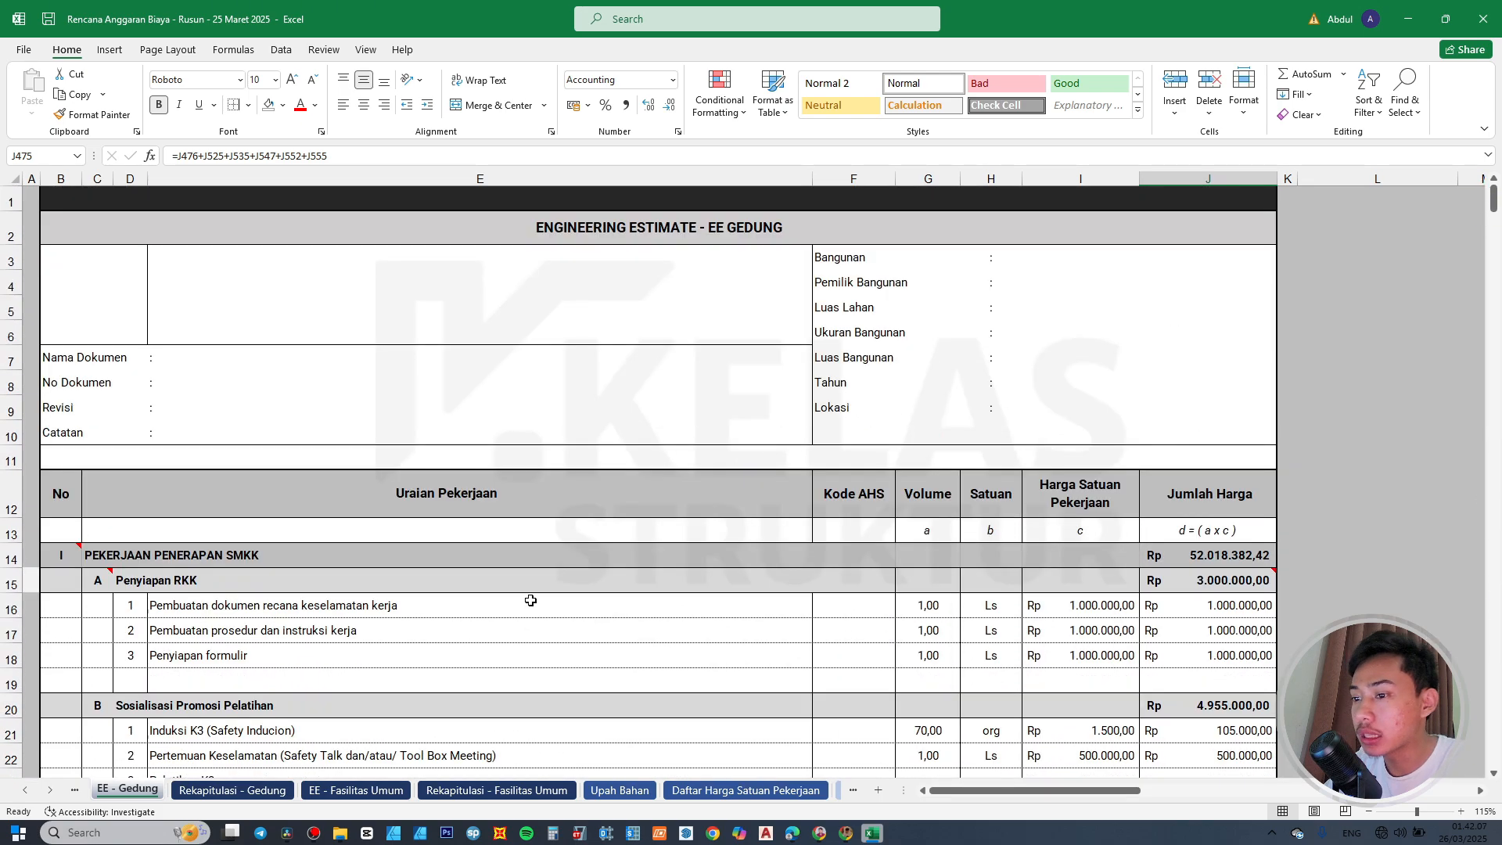
scroll(530, 600, "down", 12)
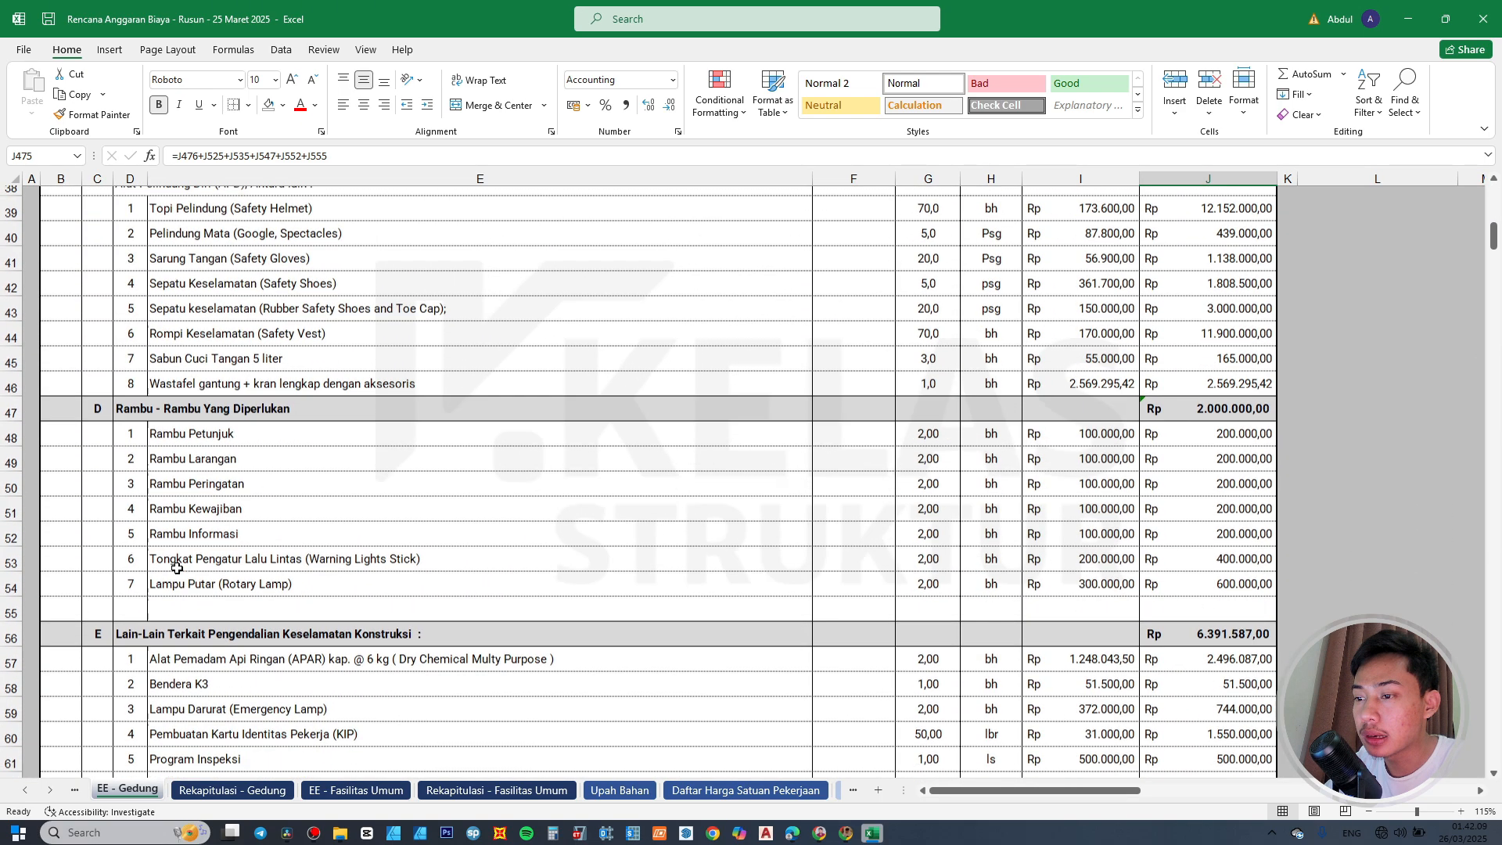
scroll(177, 568, "down", 5)
left_click(232, 790)
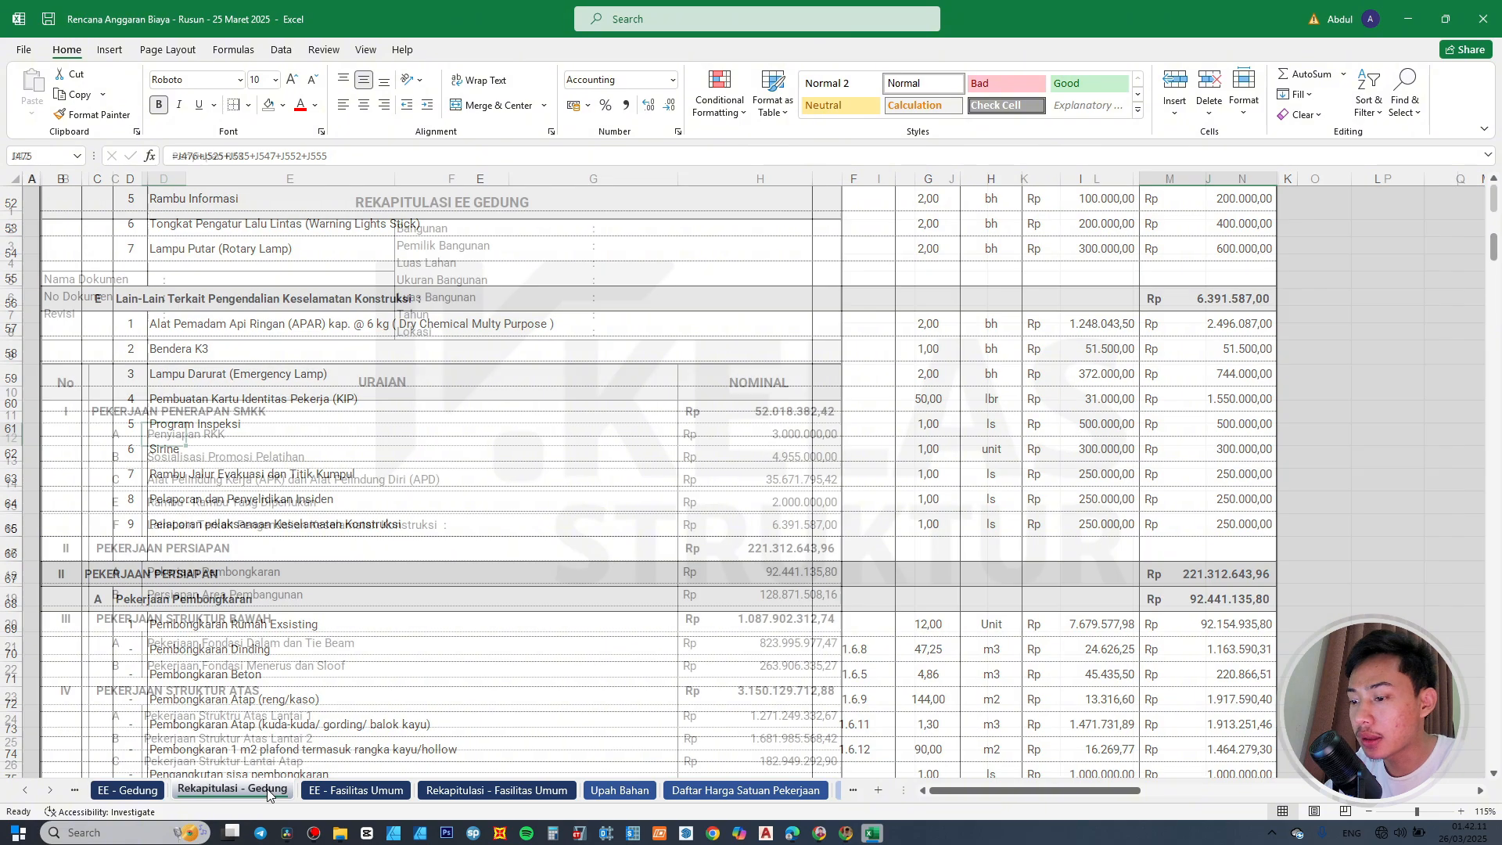
left_click(207, 525)
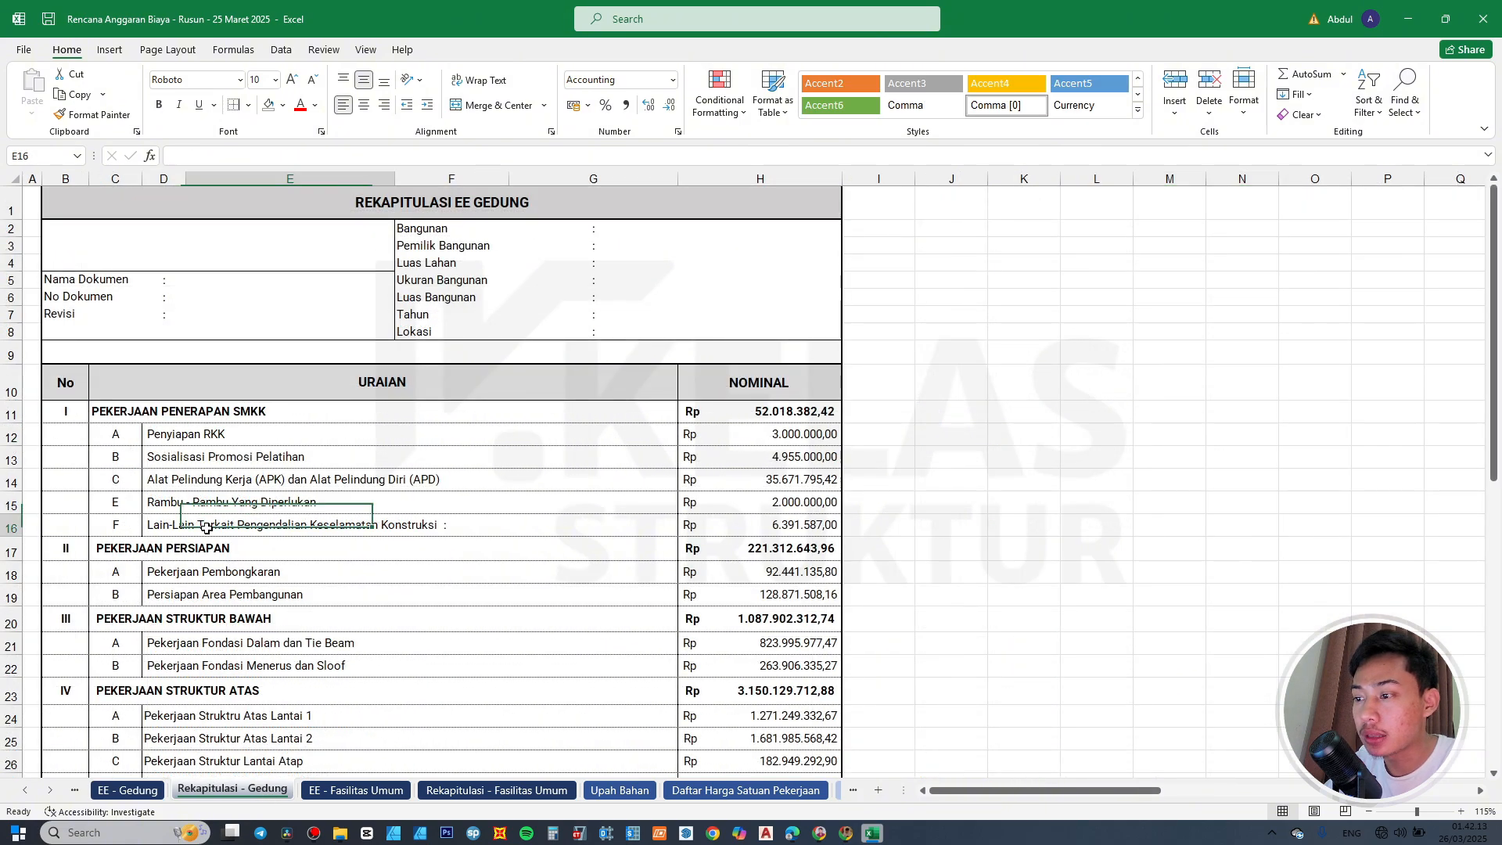
left_click(713, 520)
left_click(744, 480)
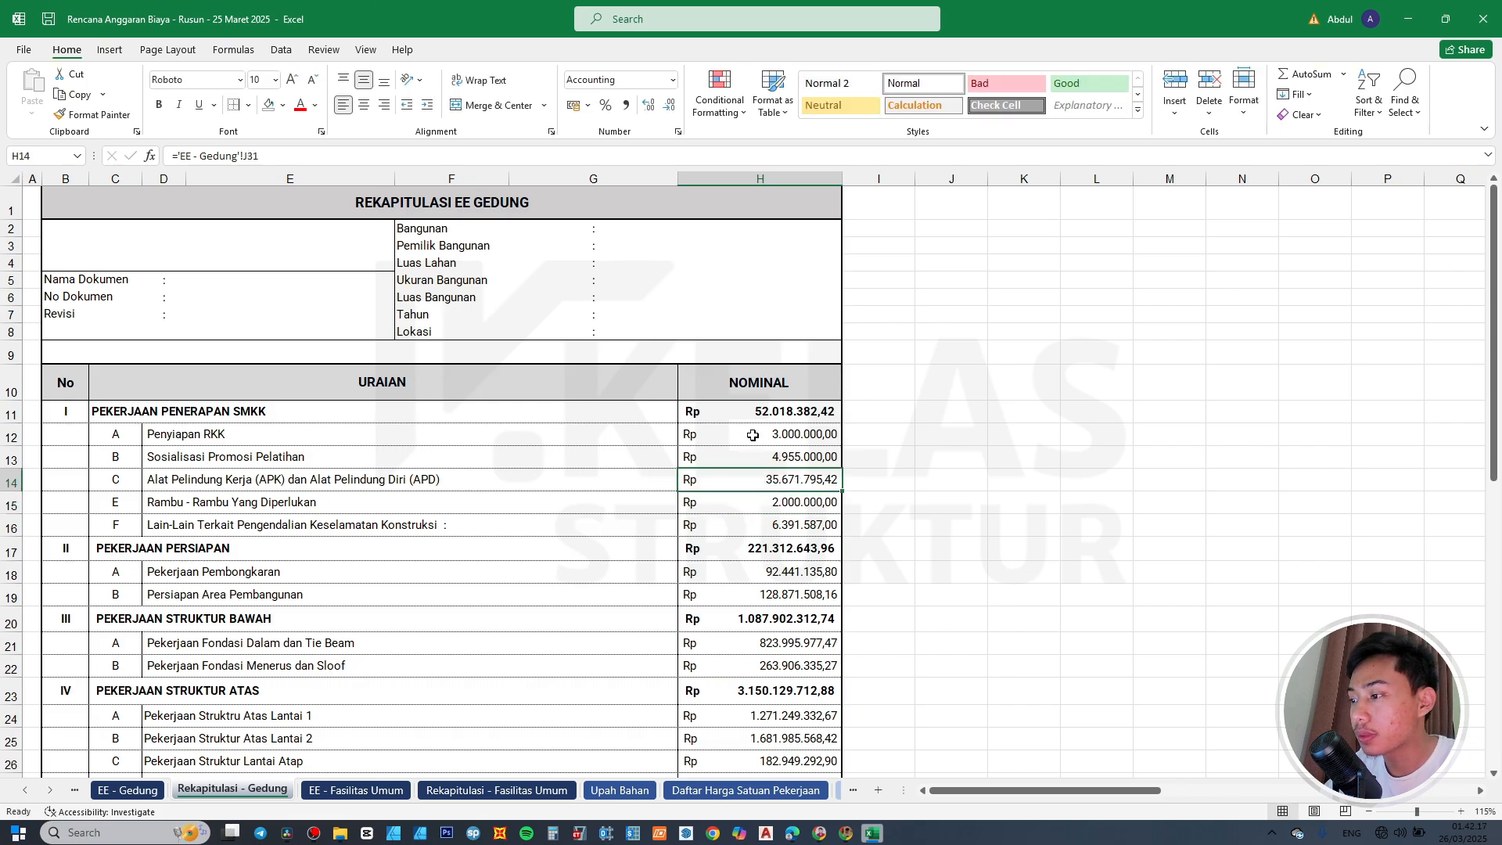
Letter the Rambu - Rambu Yang Diperlukan item in C15 as D and the Lain-Lain item in C16 as E.
left_click(120, 457)
left_click(122, 479)
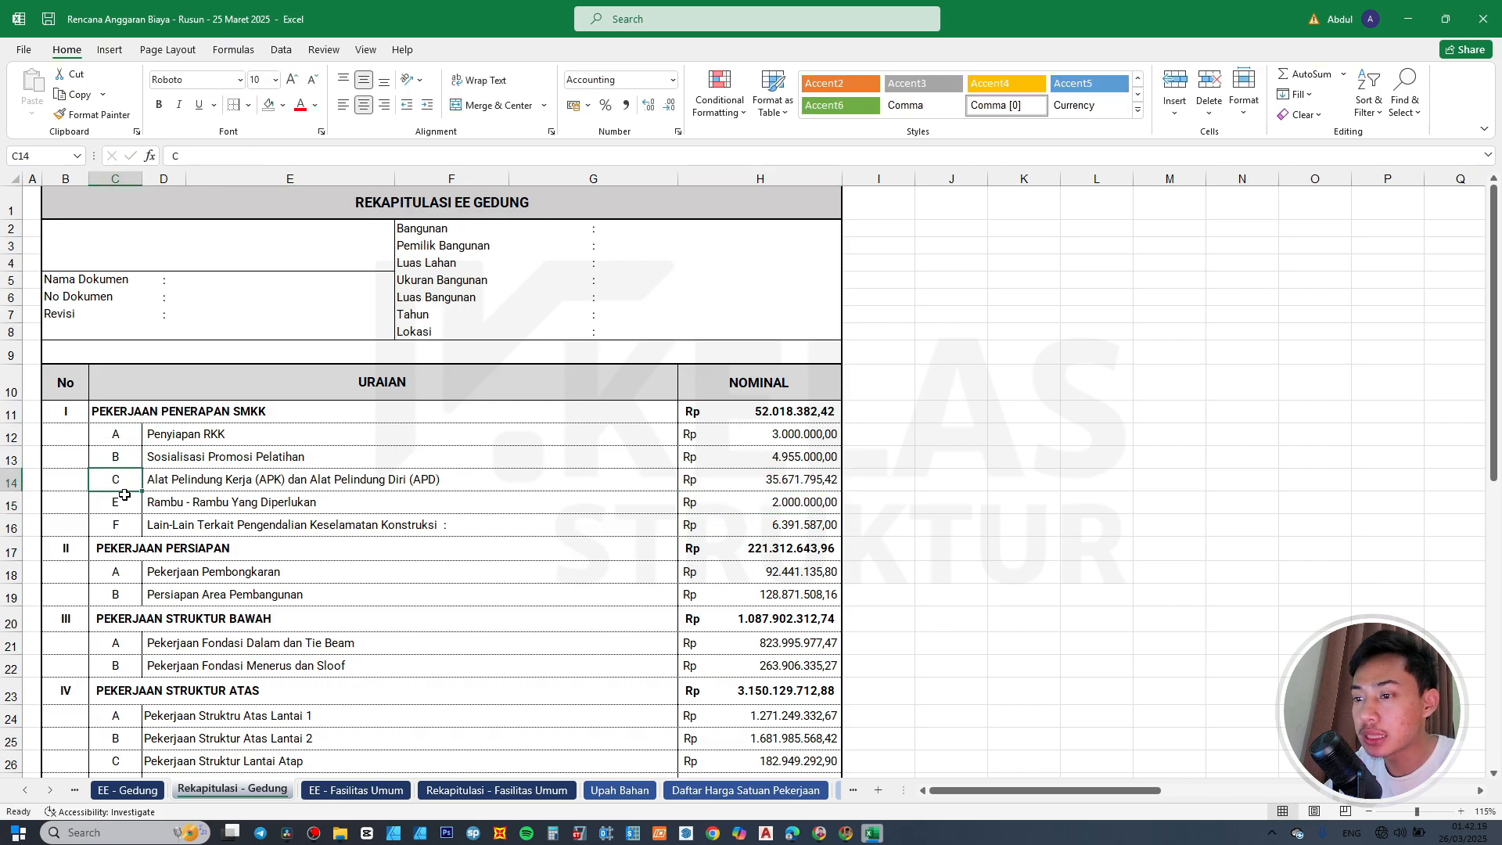
left_click(124, 502)
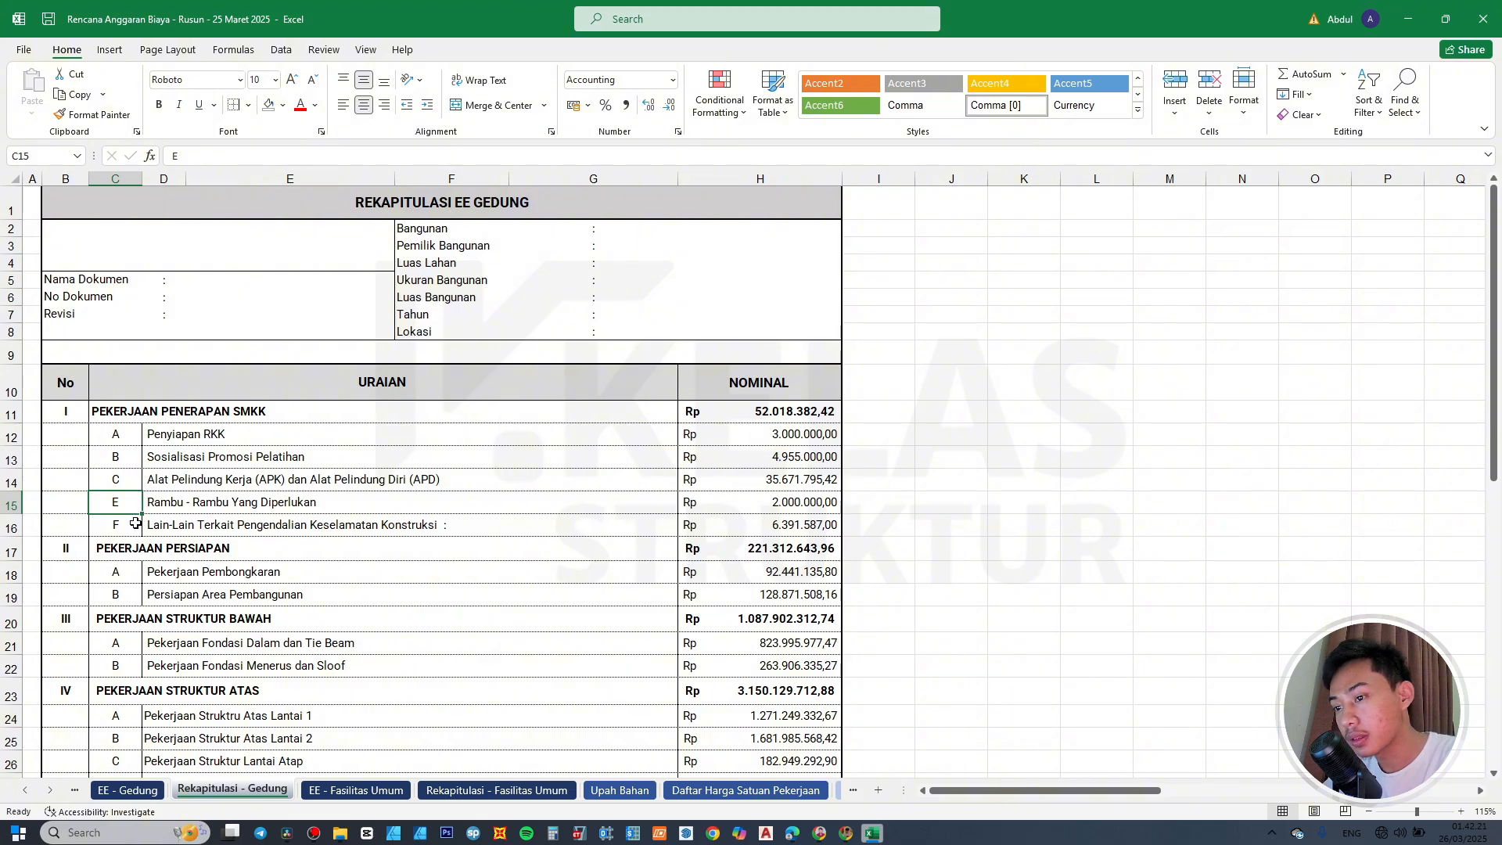
type("D")
key("Return")
type("E")
left_click(302, 526)
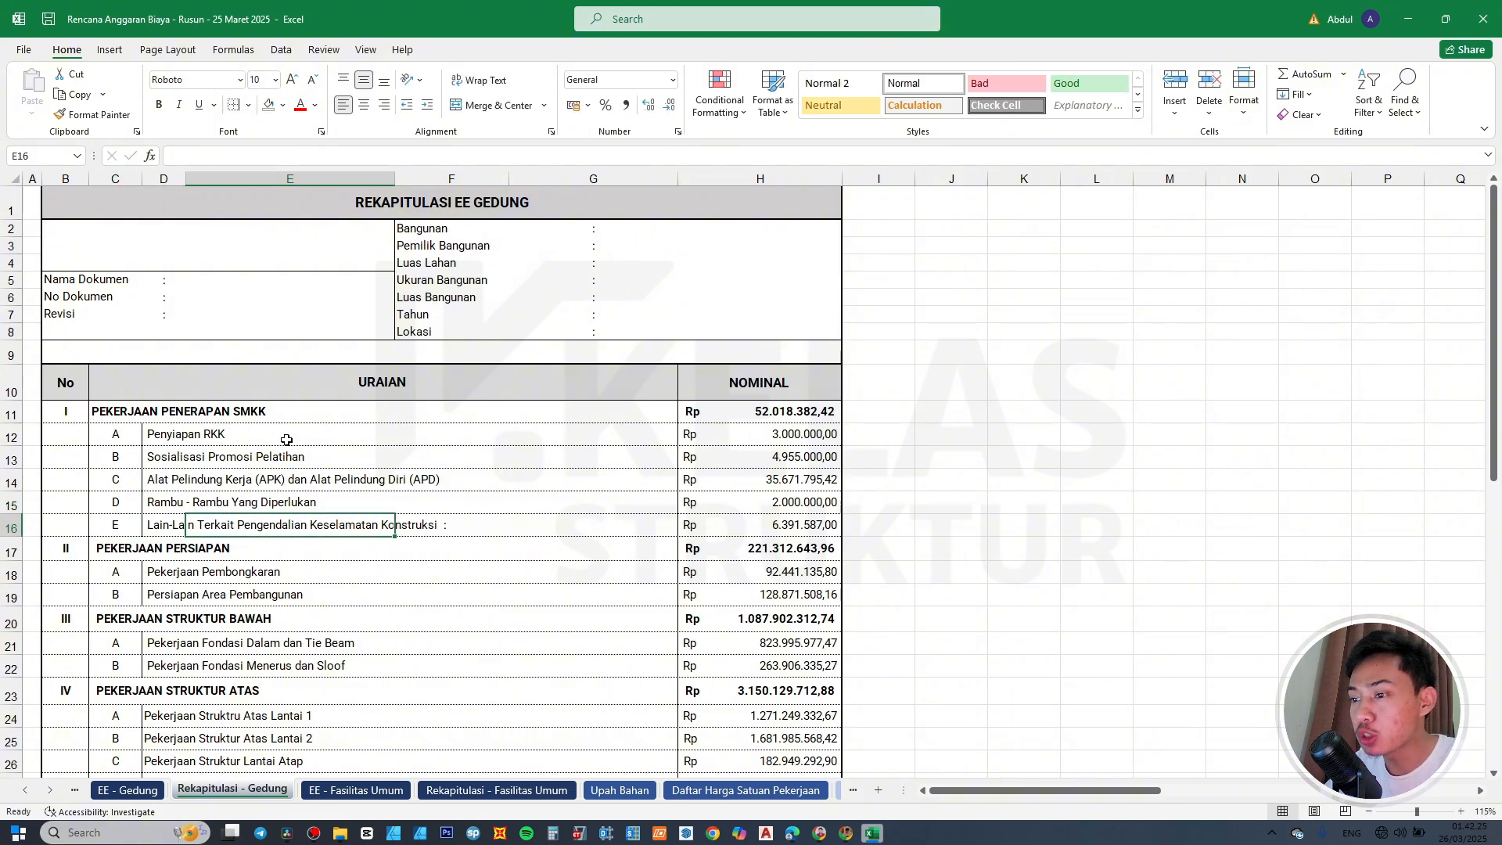
Examine the cell references behind the Pekerjaan Penerapan SMKK item amounts and the formula of its subtotal.
left_click(173, 440)
double_click(803, 432)
key("Escape")
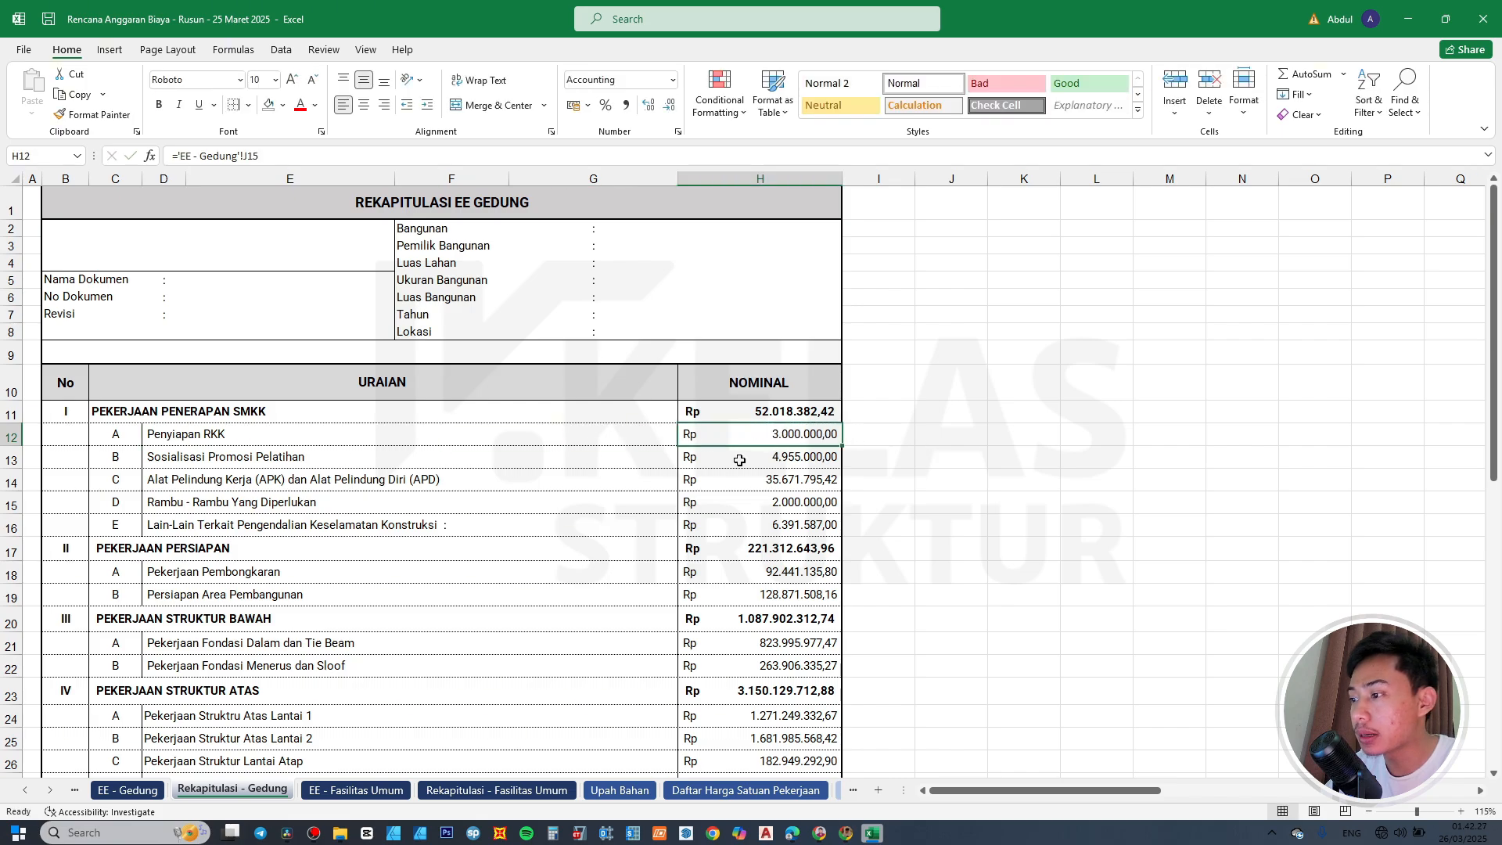
double_click(753, 459)
key("Escape")
left_click(758, 477)
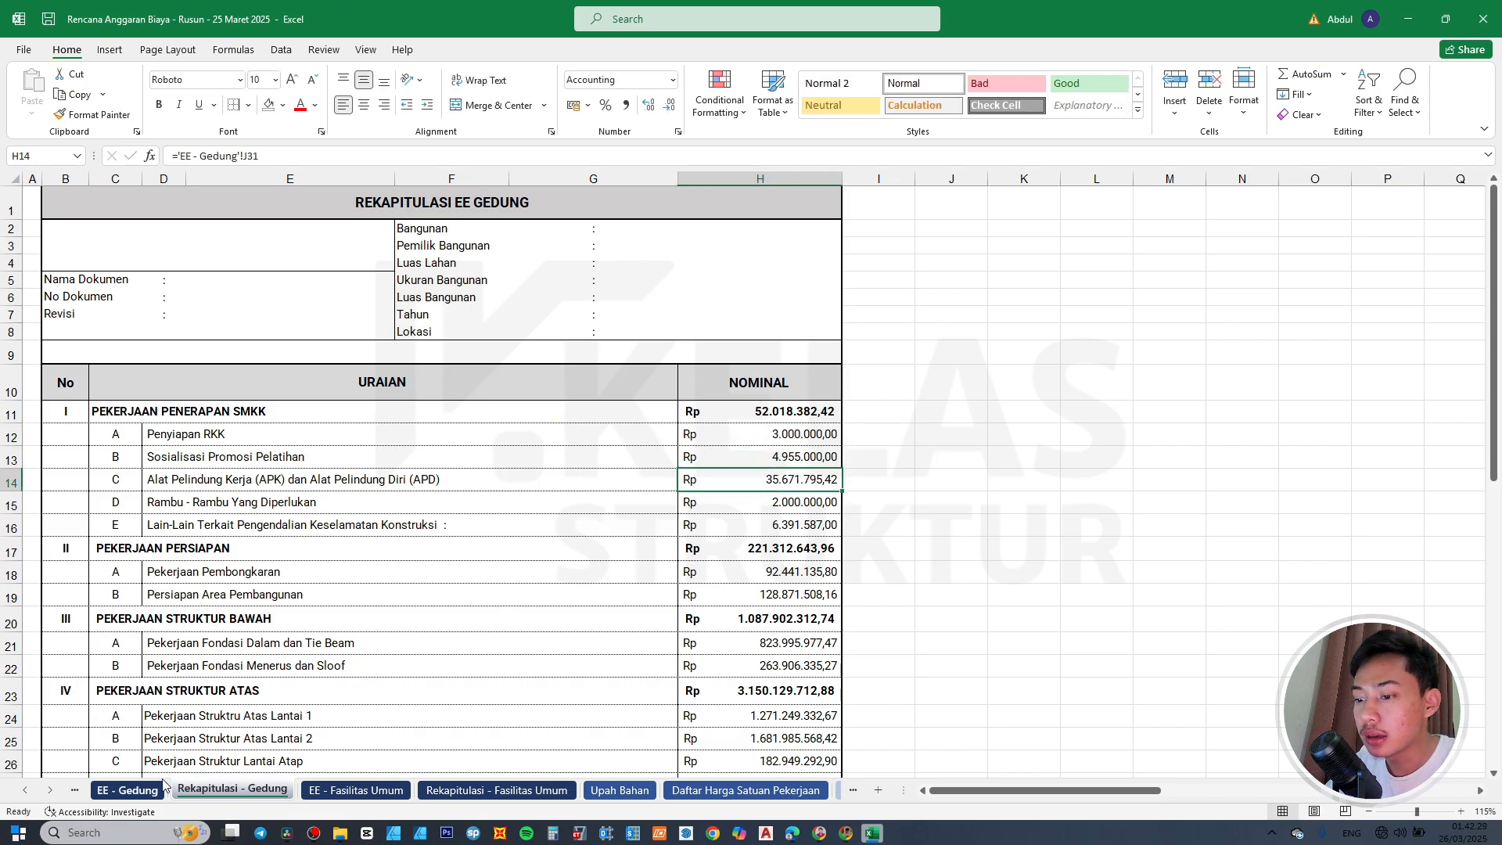
left_click_drag(155, 439, 688, 520)
left_click(115, 412)
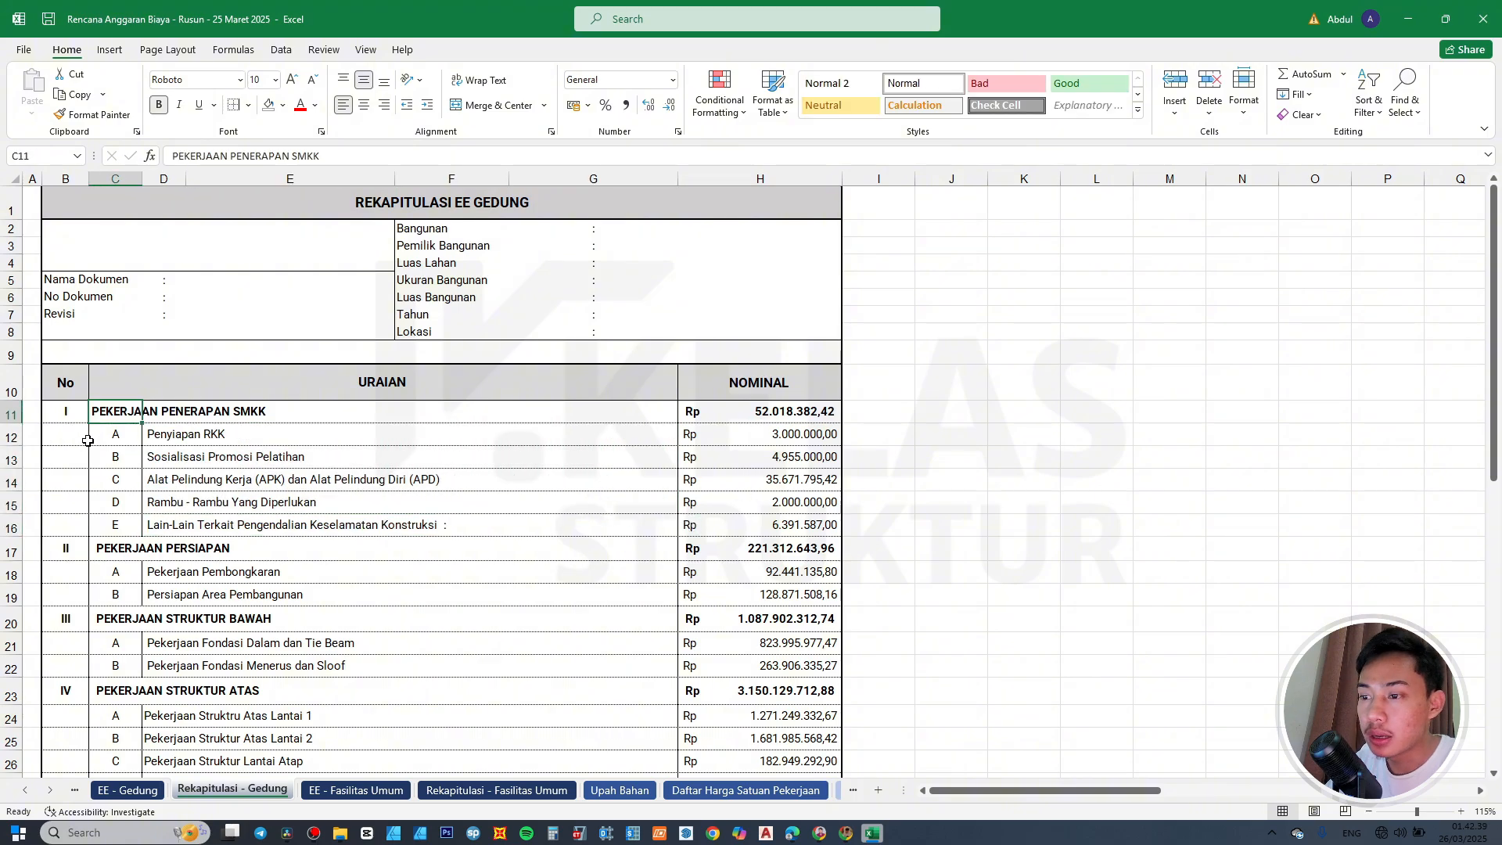
scroll(732, 425, "down", 15)
scroll(743, 429, "up", 14)
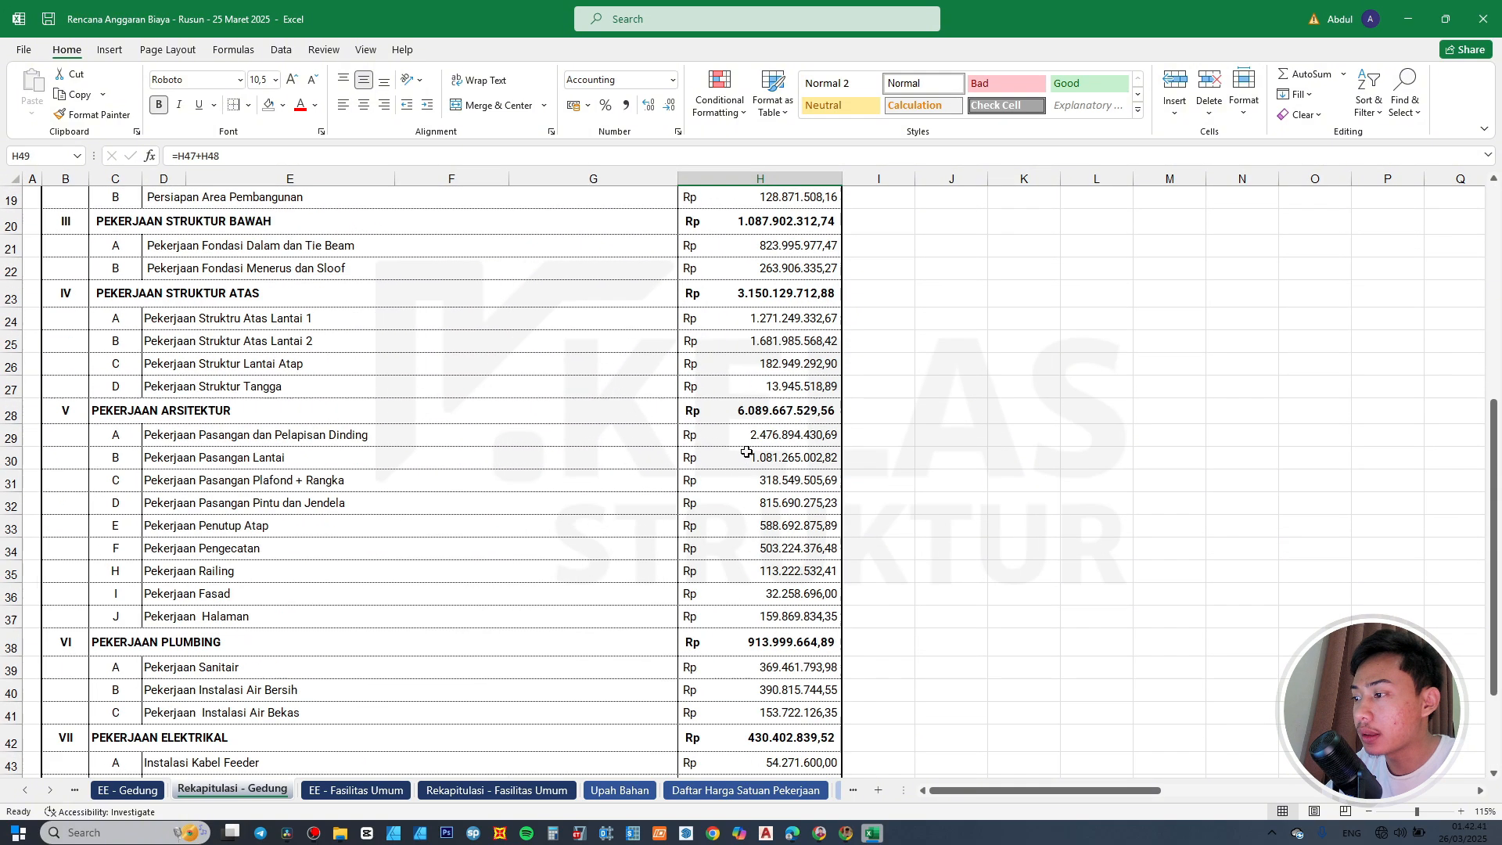
left_click(772, 342)
double_click(772, 342)
key("Escape")
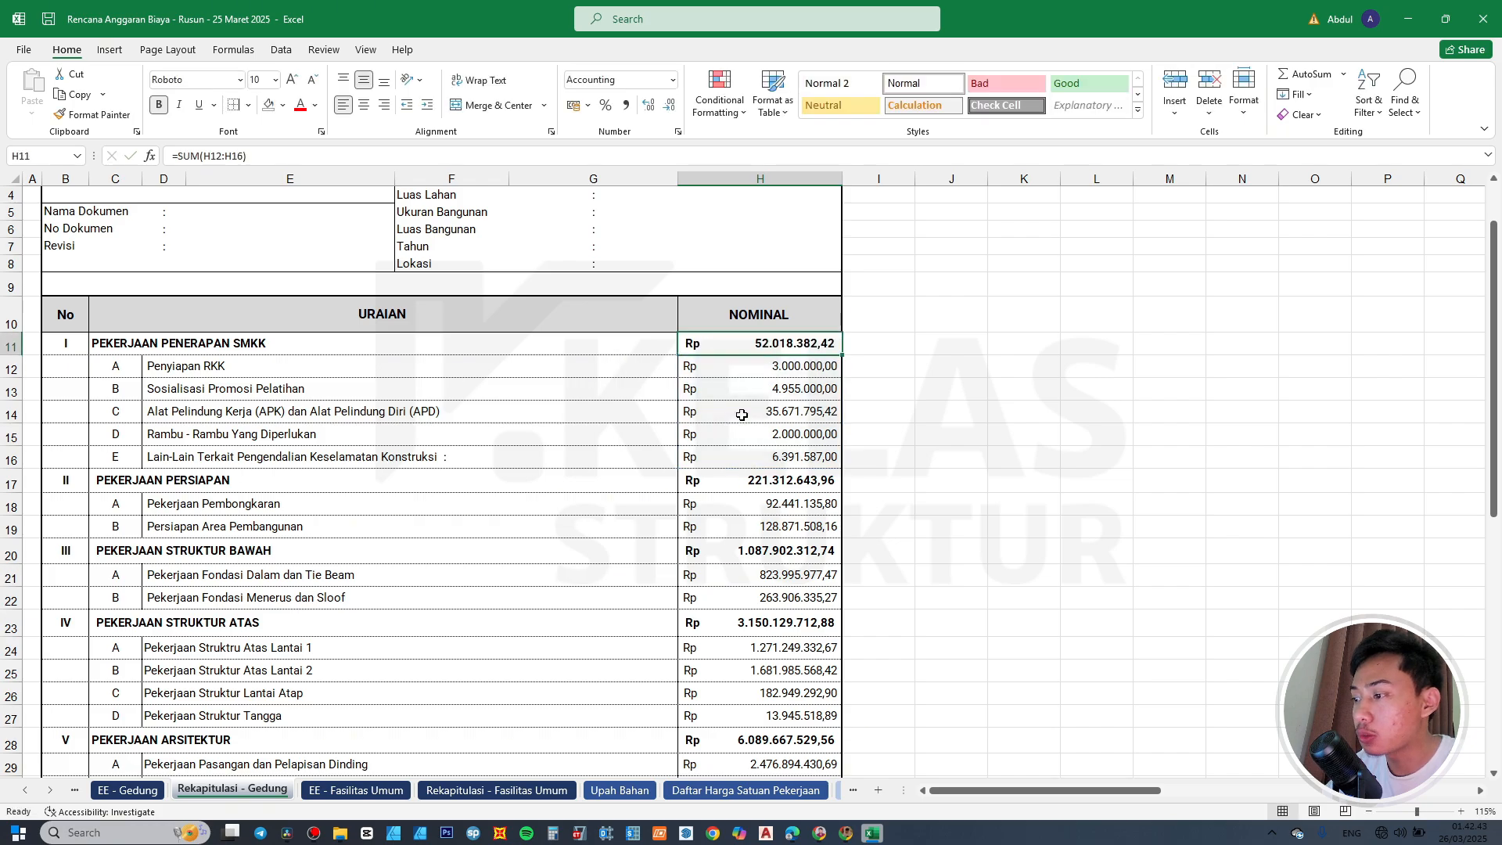
Examine the Pekerjaan Persiapan subtotal formula and the sheet references of its Pembongkaran and Persiapan Area Pembangunan amounts.
left_click(108, 485)
left_click(153, 501)
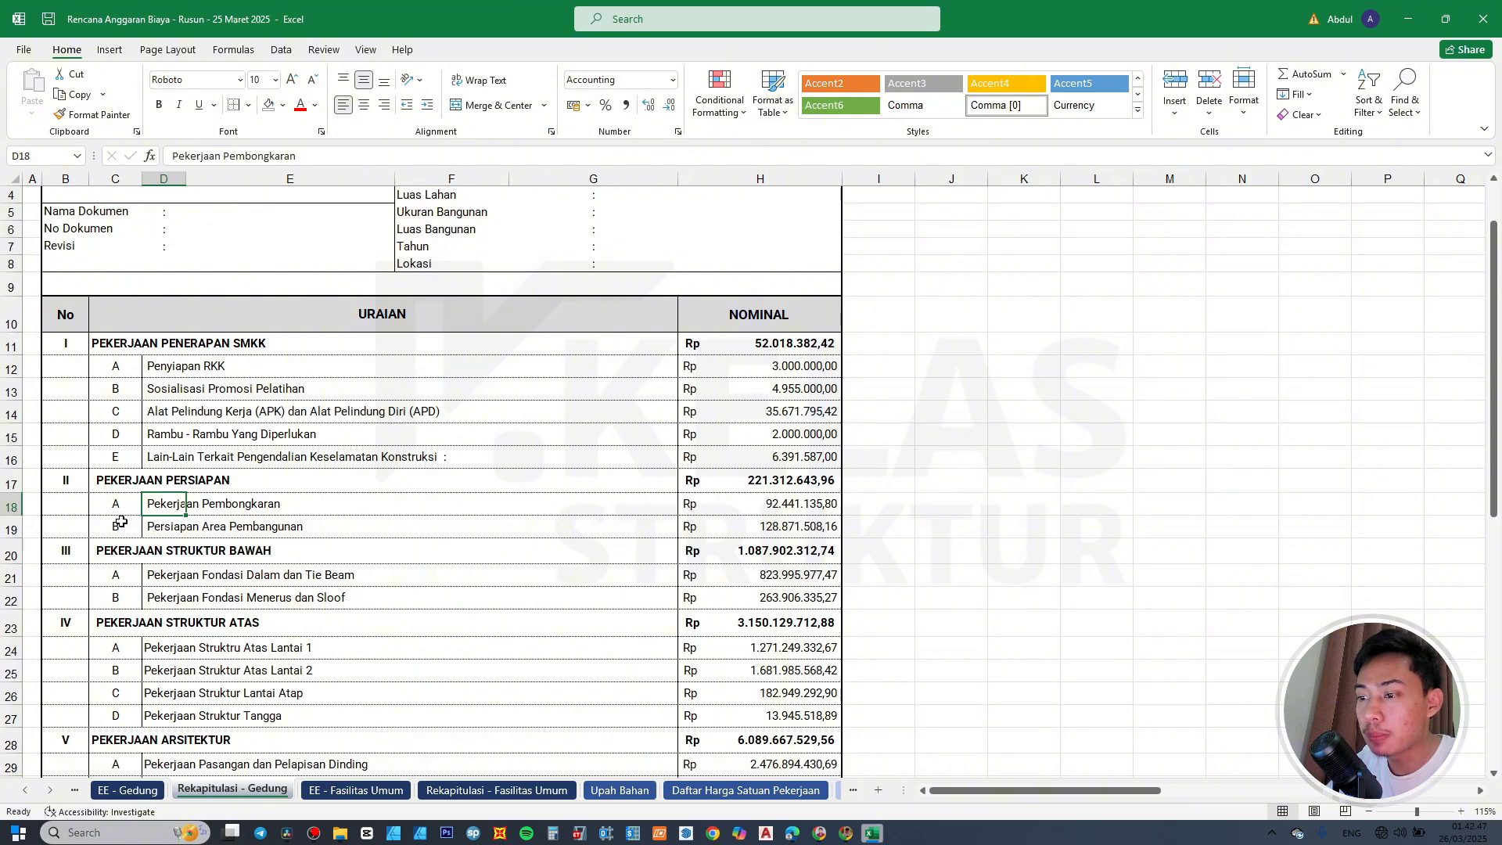
left_click(175, 529)
double_click(734, 476)
key("Escape")
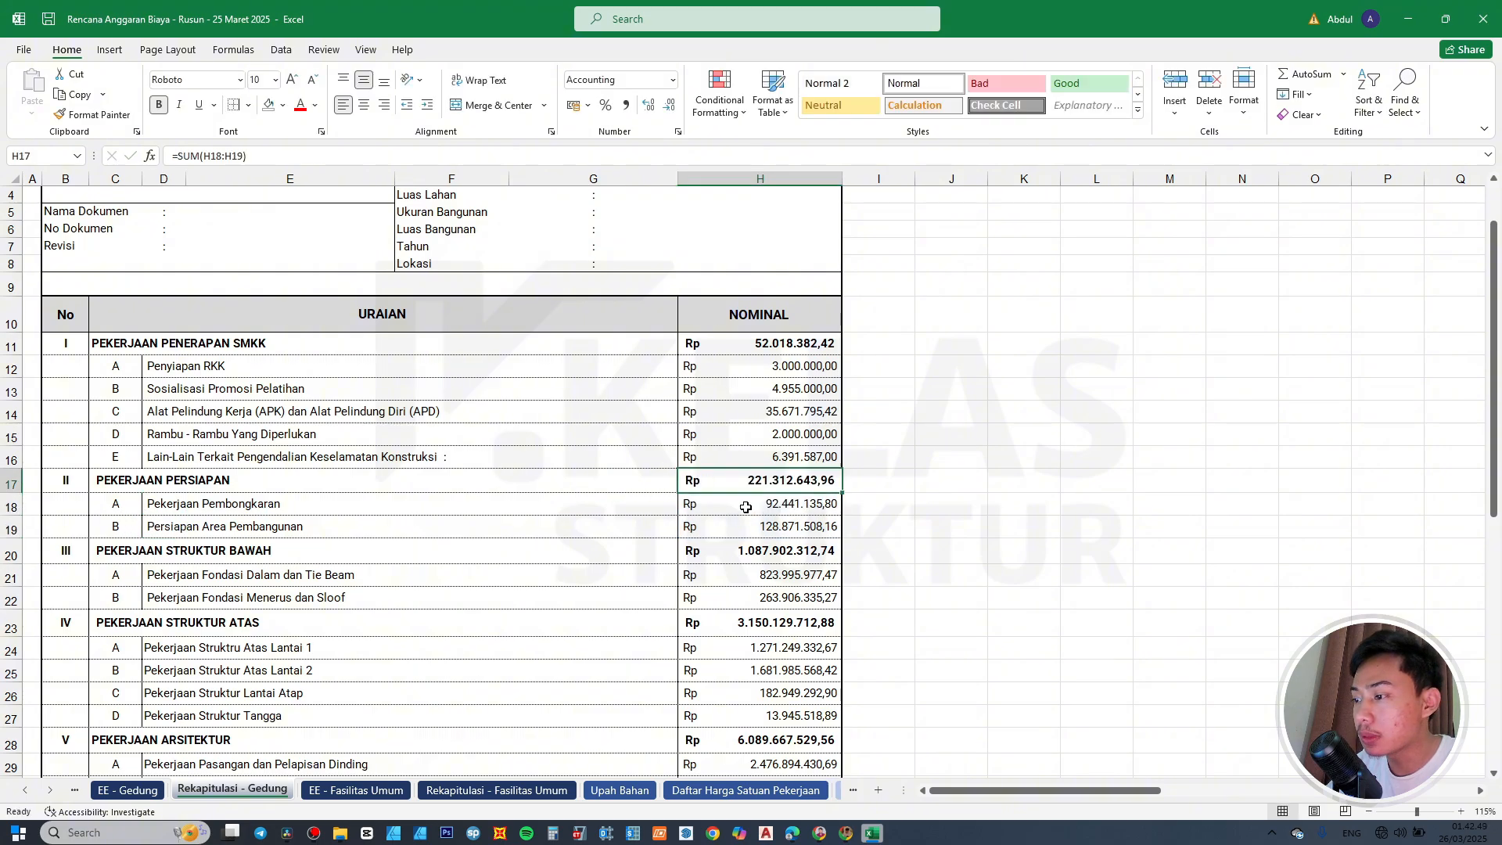
left_click(742, 524)
double_click(742, 525)
key("Escape")
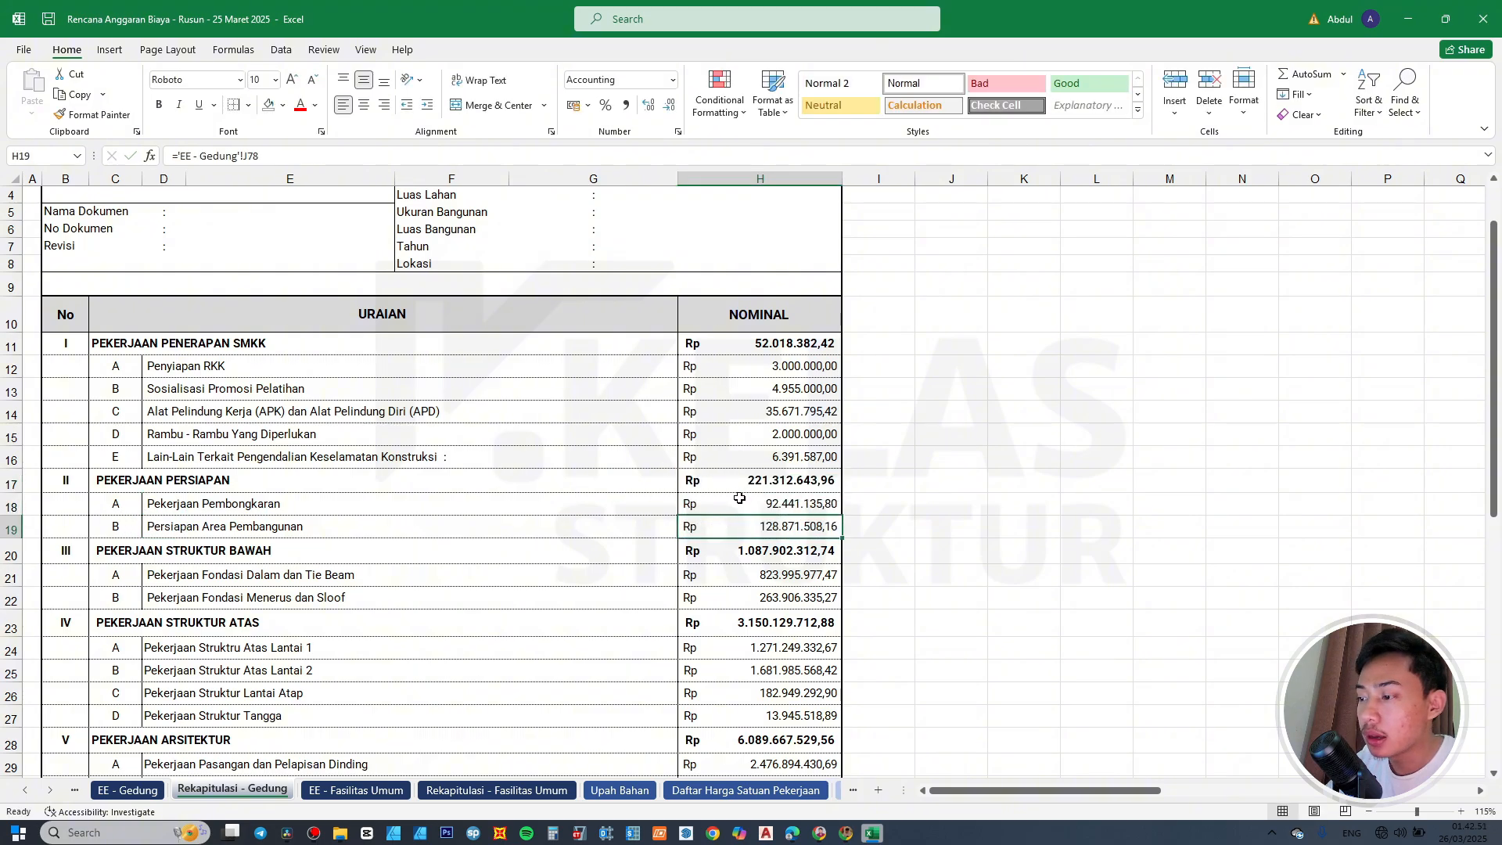
double_click(739, 501)
key("Escape")
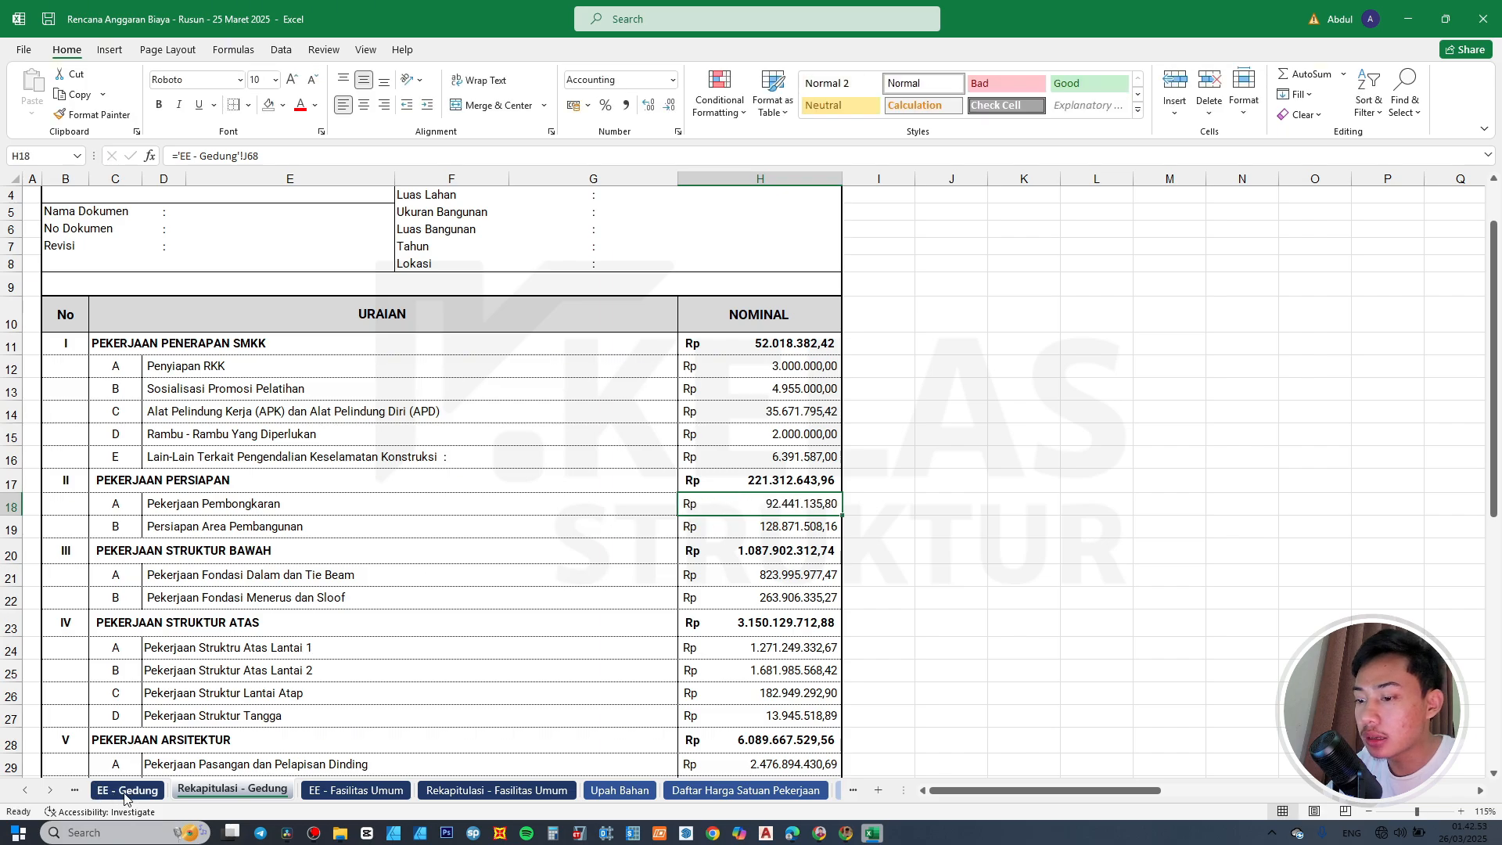
Examine the two foundation items under Pekerjaan Struktur Bawah, their amount formulas and the section's subtotal formula.
scroll(273, 547, "down", 2)
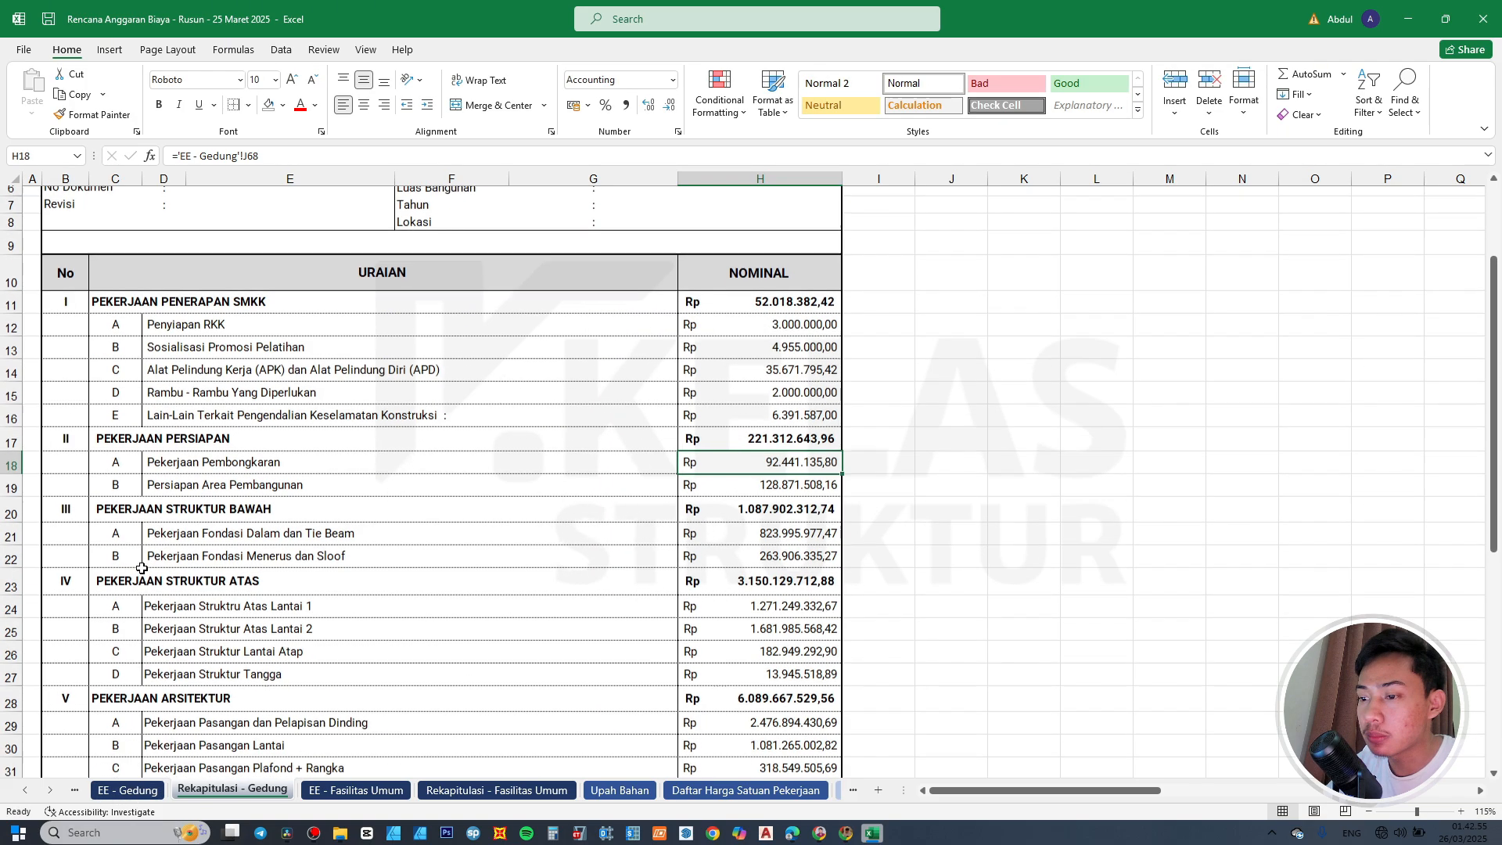
left_click(106, 442)
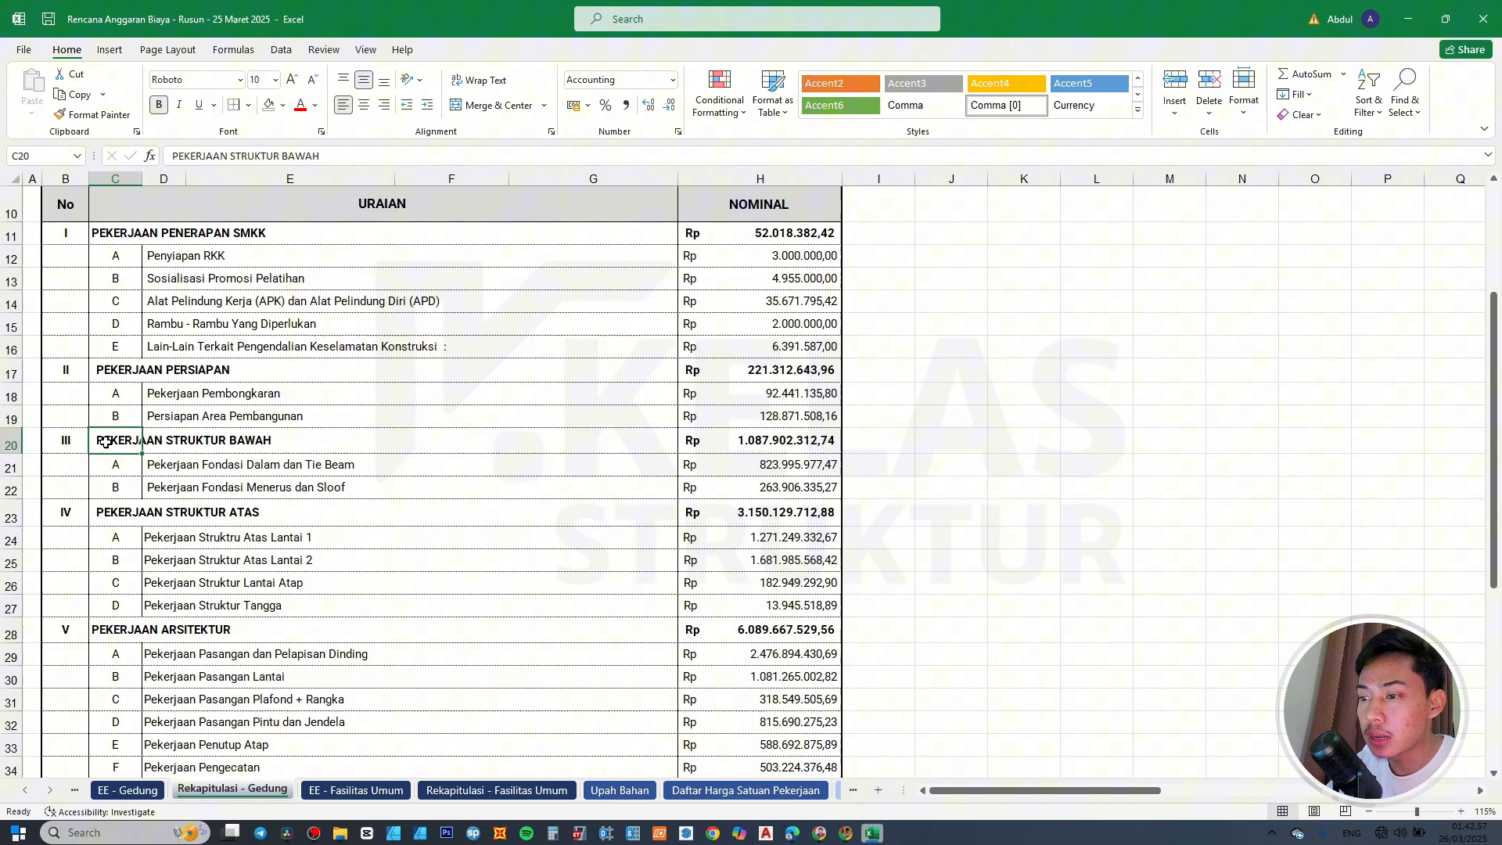
left_click(171, 470)
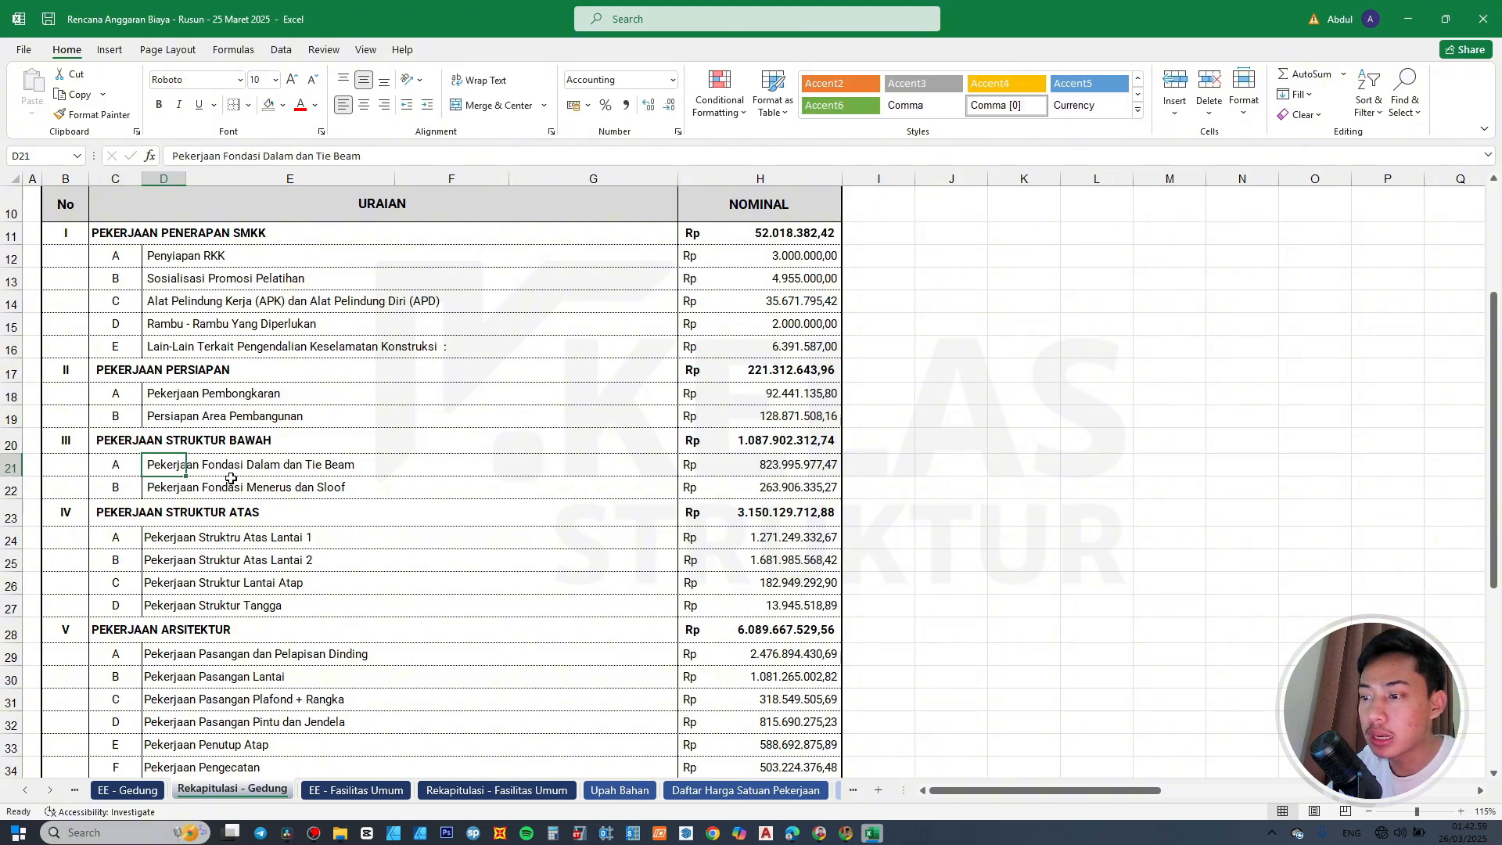
double_click(174, 490)
key("Escape")
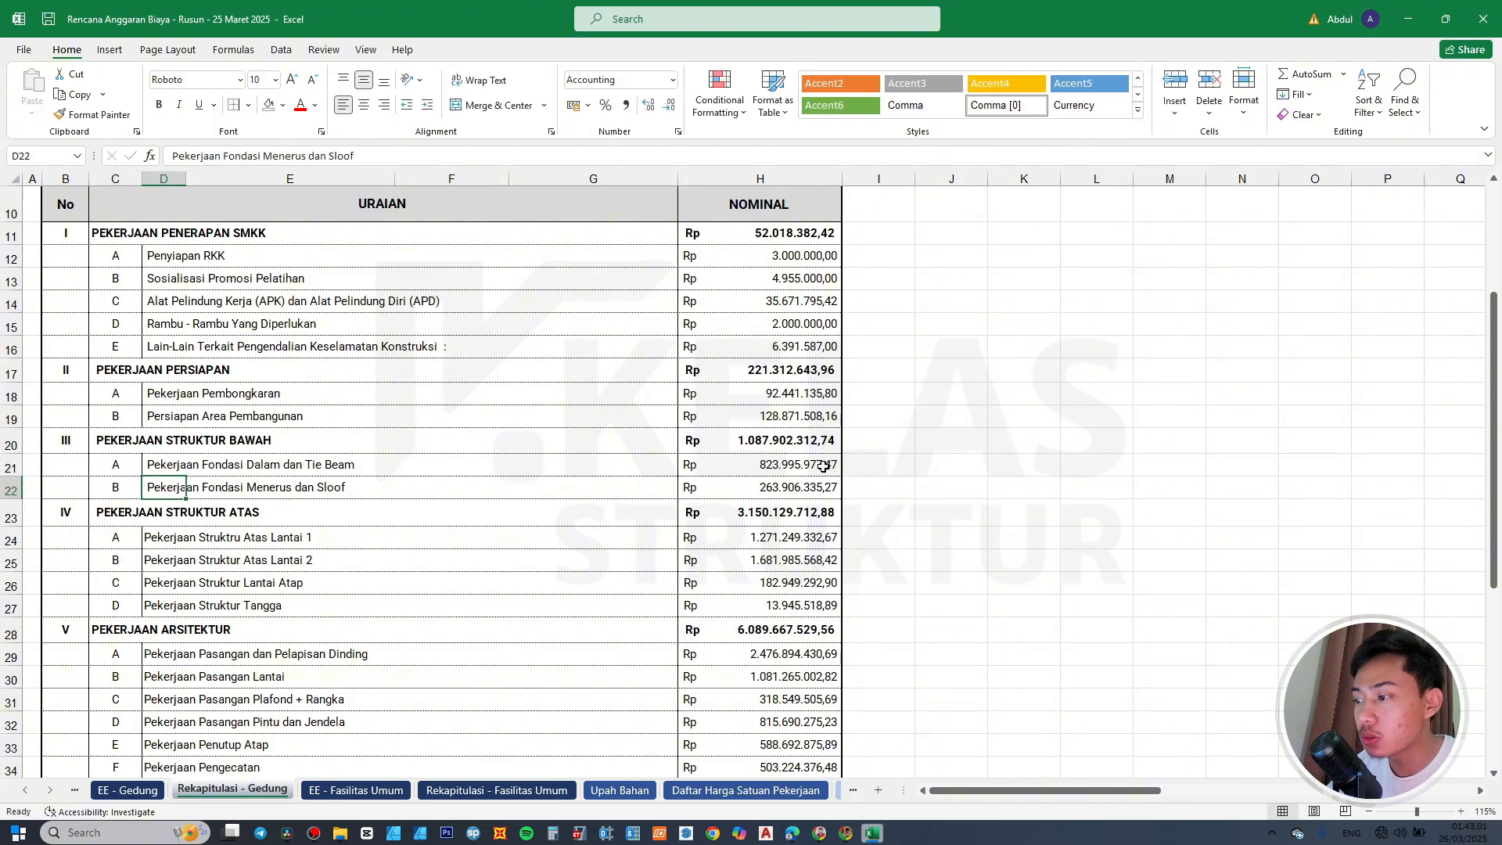
double_click(818, 467)
key("Escape")
double_click(806, 486)
key("Escape")
left_click(797, 449)
double_click(798, 449)
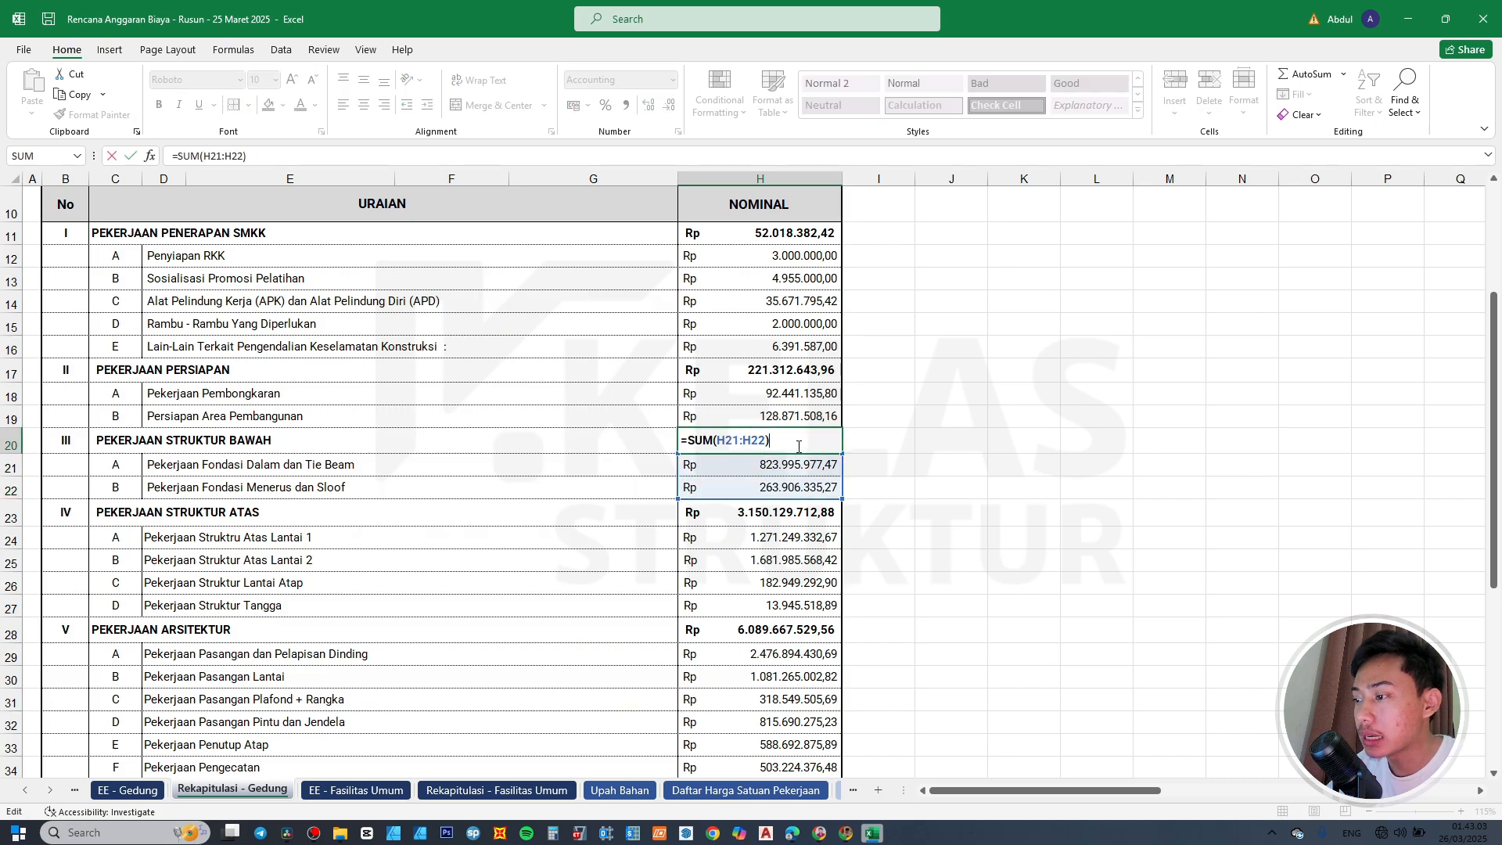
key("Escape")
Examine the item descriptions under Pekerjaan Struktur Atas, from Lantai 1 down to Struktur Tangga.
scroll(296, 546, "down", 1)
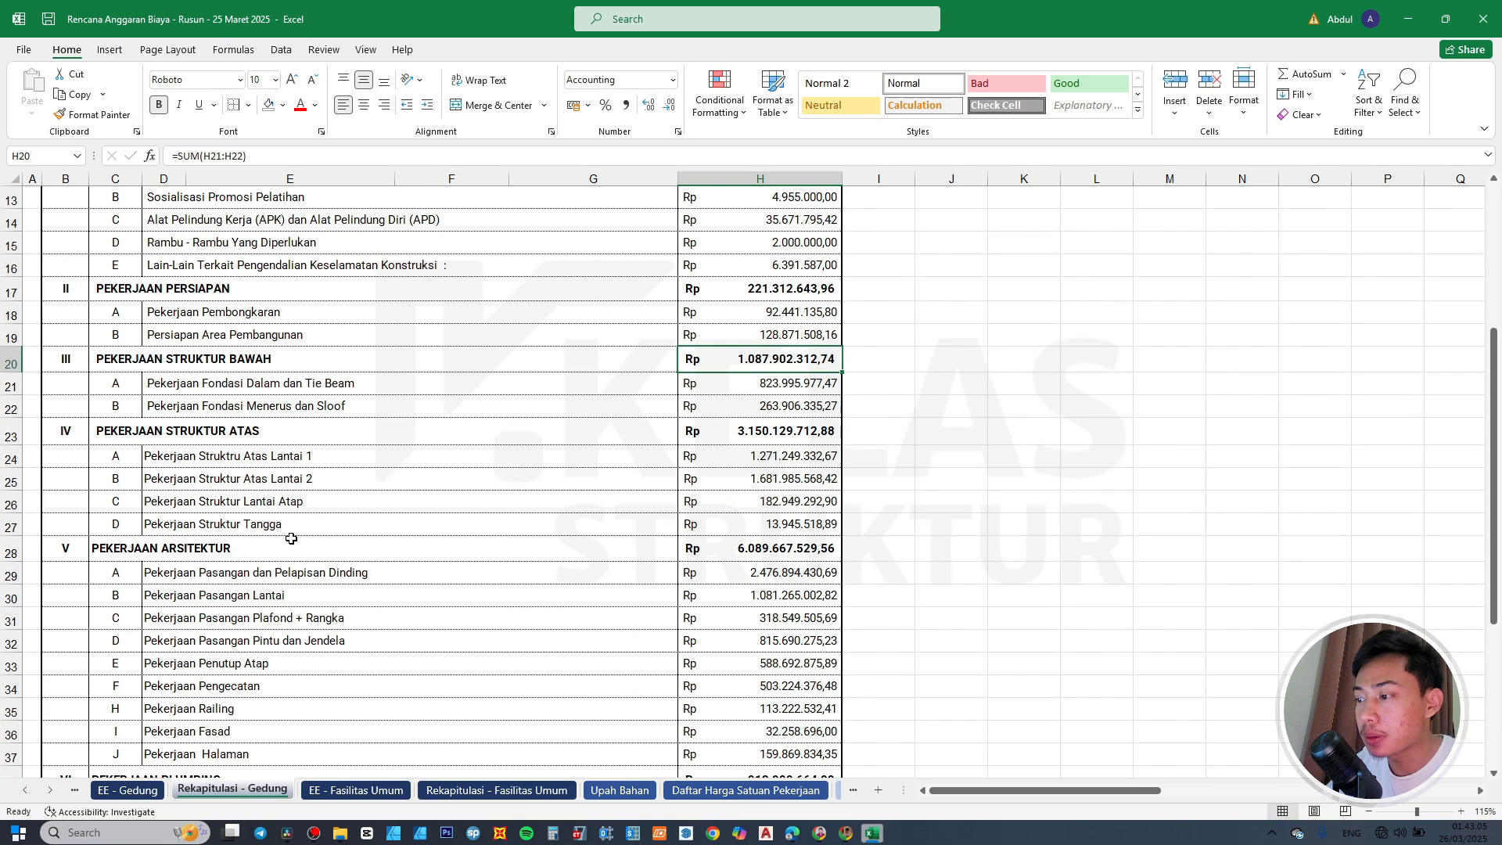
double_click(165, 459)
key("Escape")
double_click(164, 479)
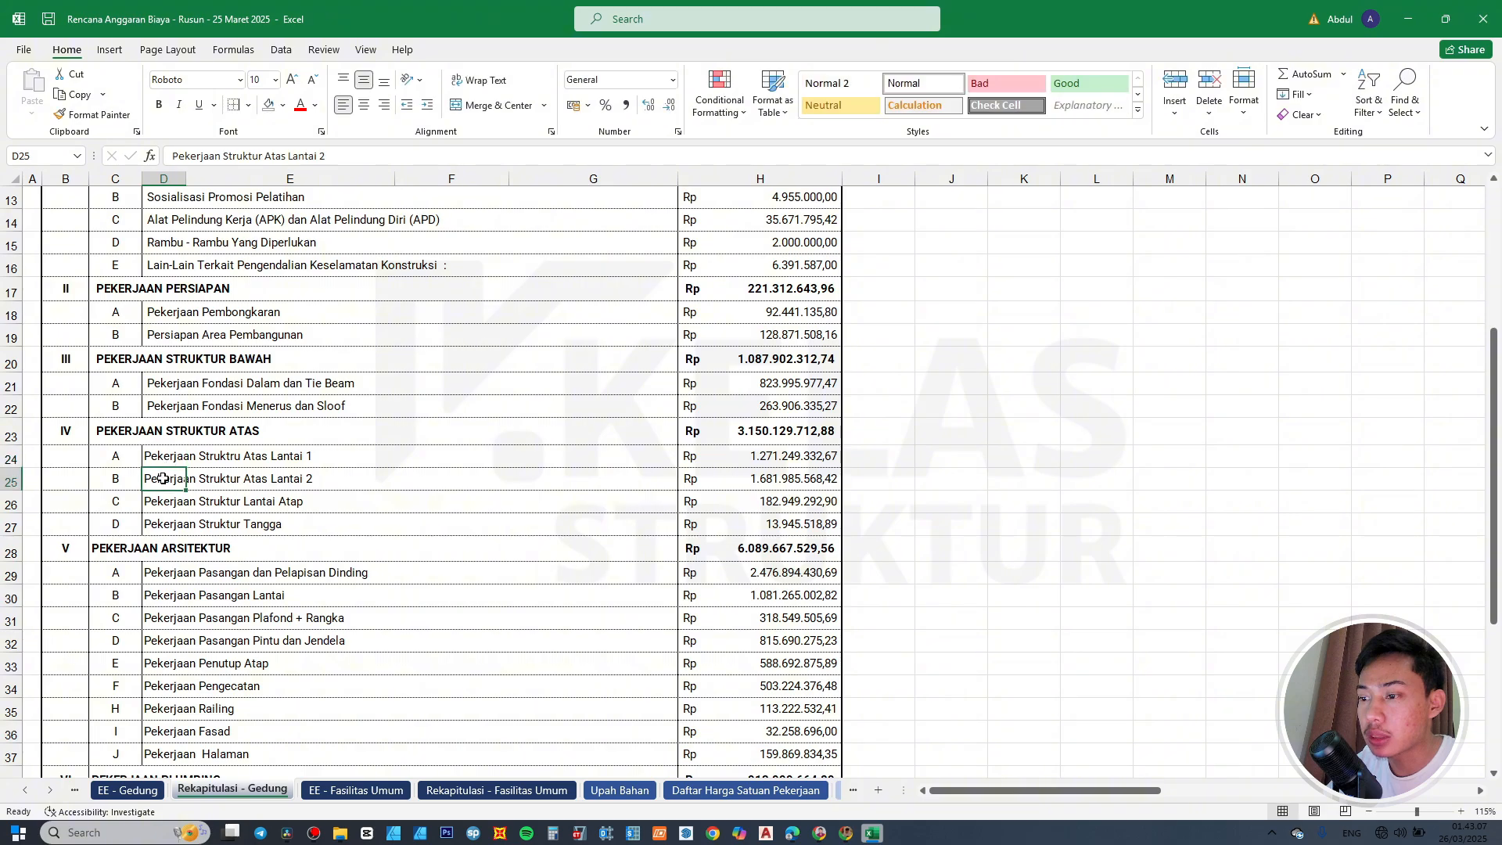
key("Escape")
double_click(163, 501)
key("Escape")
double_click(146, 527)
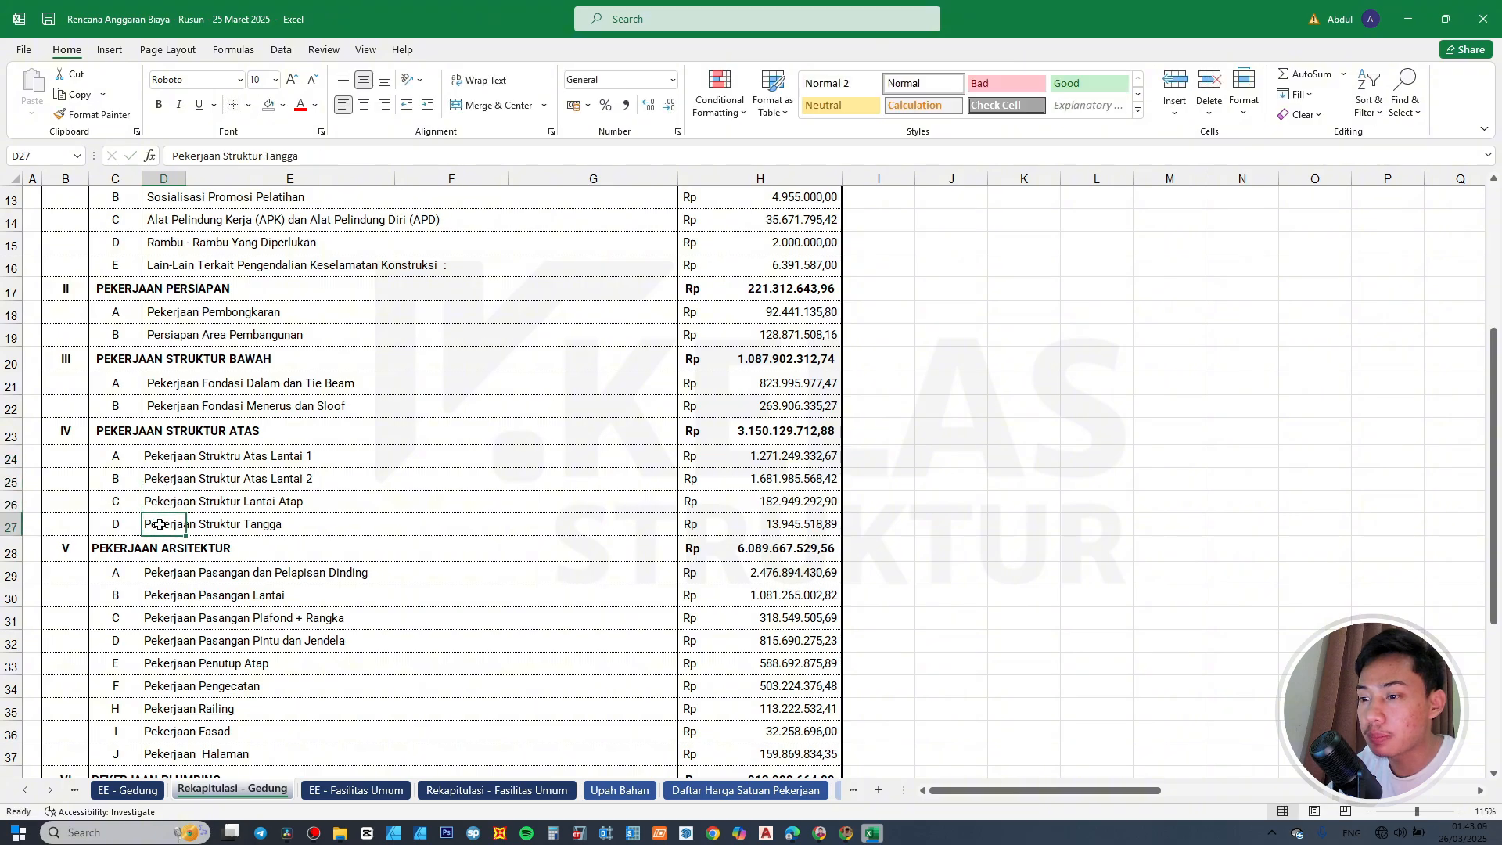
key("Escape")
Examine the sheet references behind the Pekerjaan Struktur Atas item amounts and the formula of the section's subtotal.
left_click(724, 455)
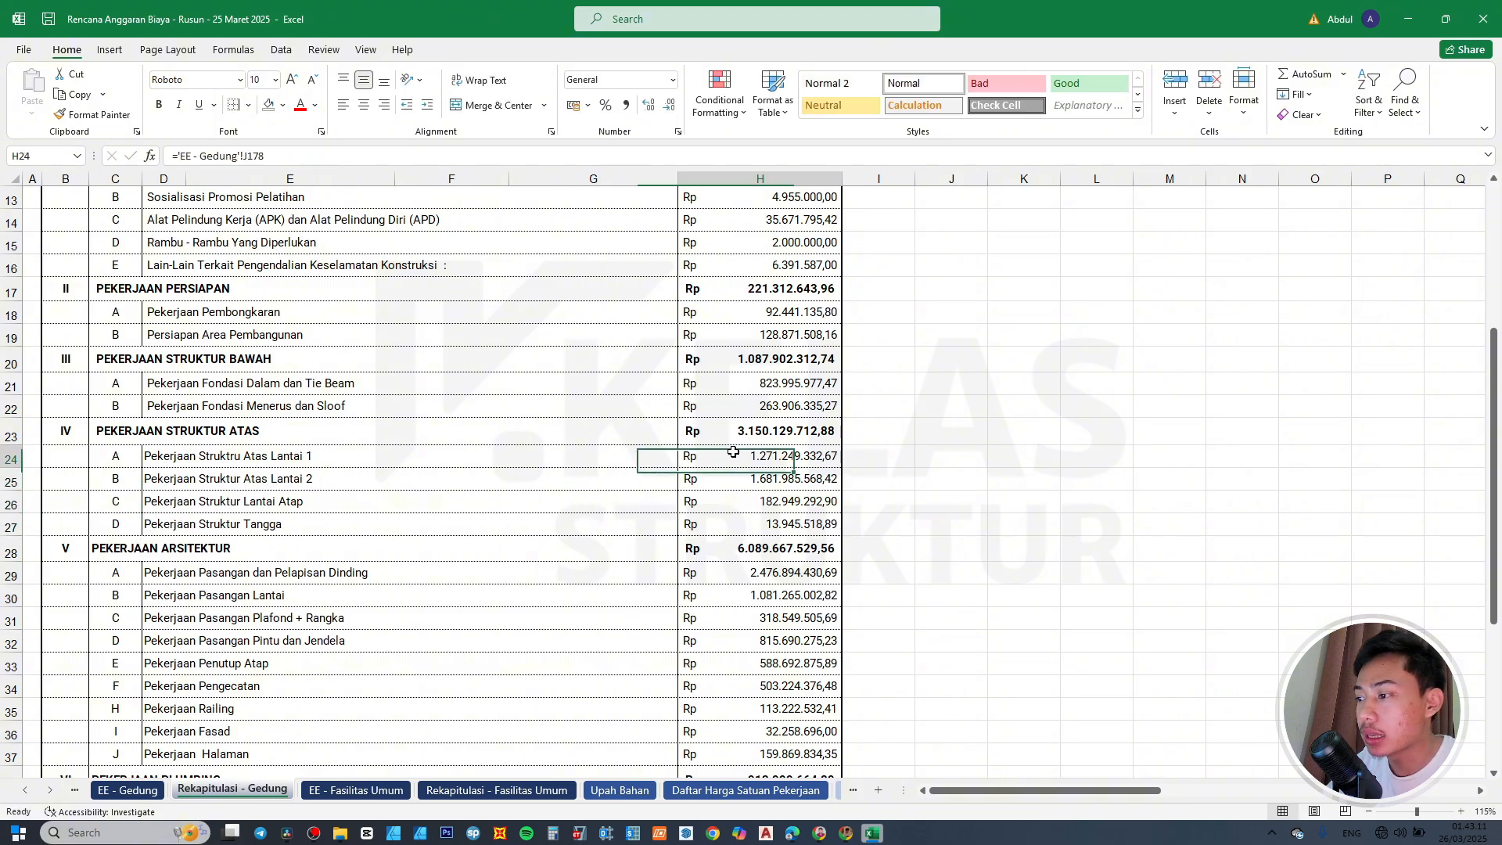
left_click(734, 477)
double_click(740, 501)
key("Escape")
double_click(742, 523)
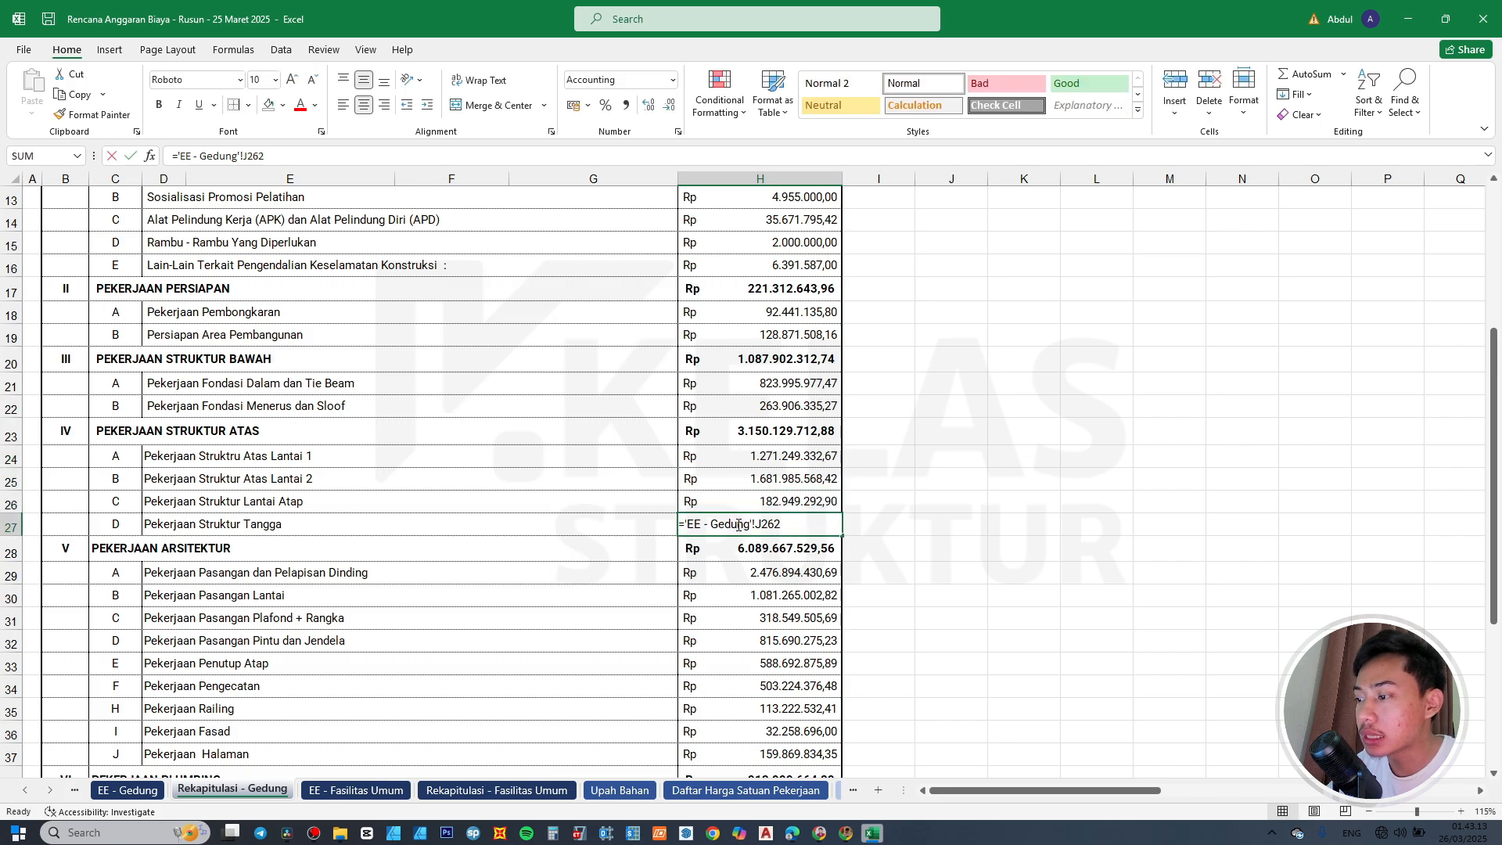
key("Escape")
double_click(761, 432)
key("Escape")
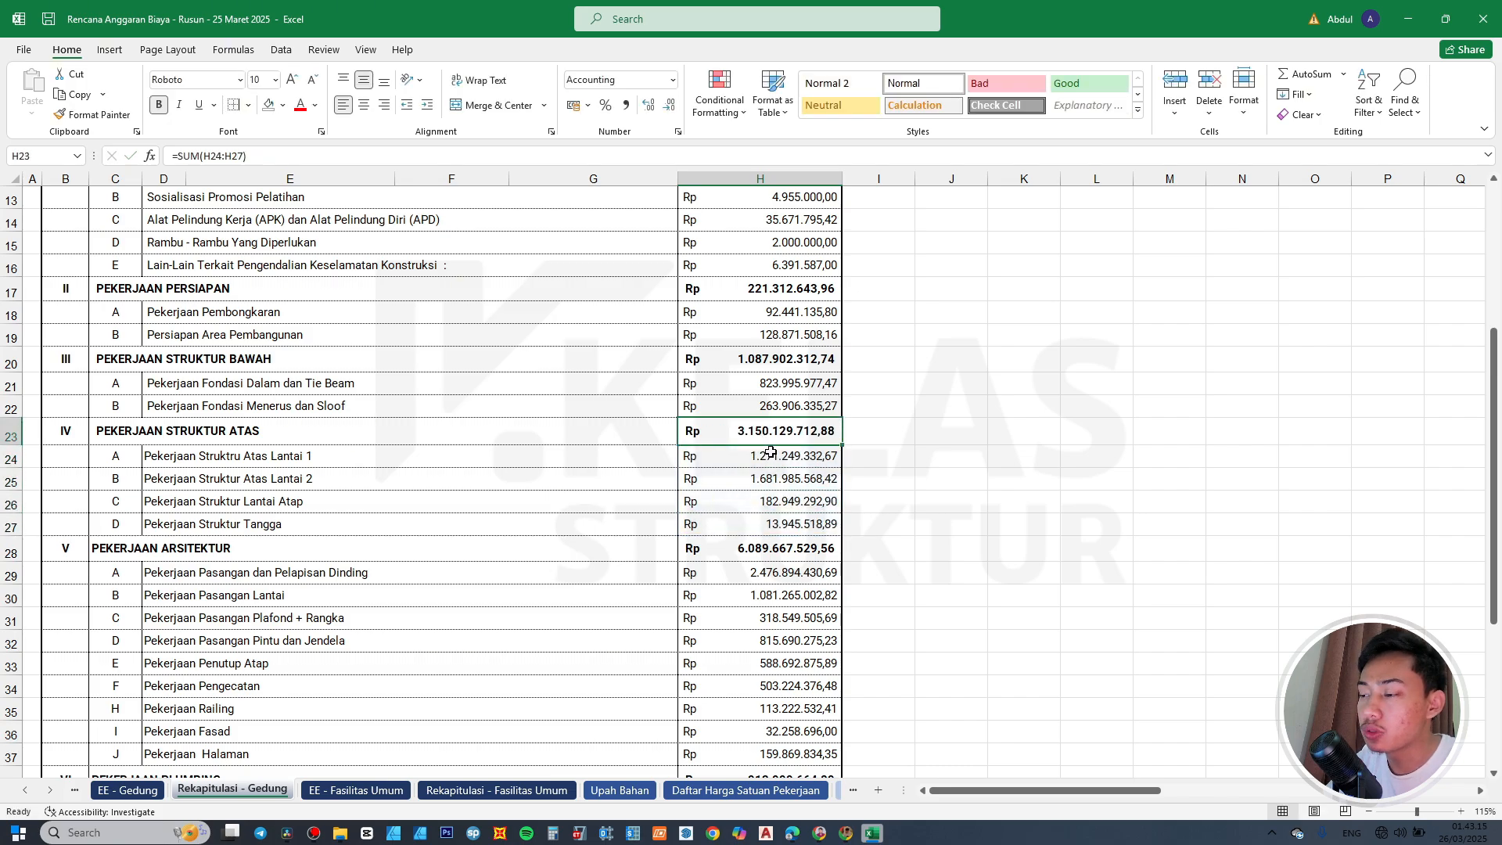
Review the Pekerjaan Arsitektur item letters and descriptions, and look through the Pekerjaan Persiapan section of the EE - Gedung sheet.
scroll(267, 481, "down", 3)
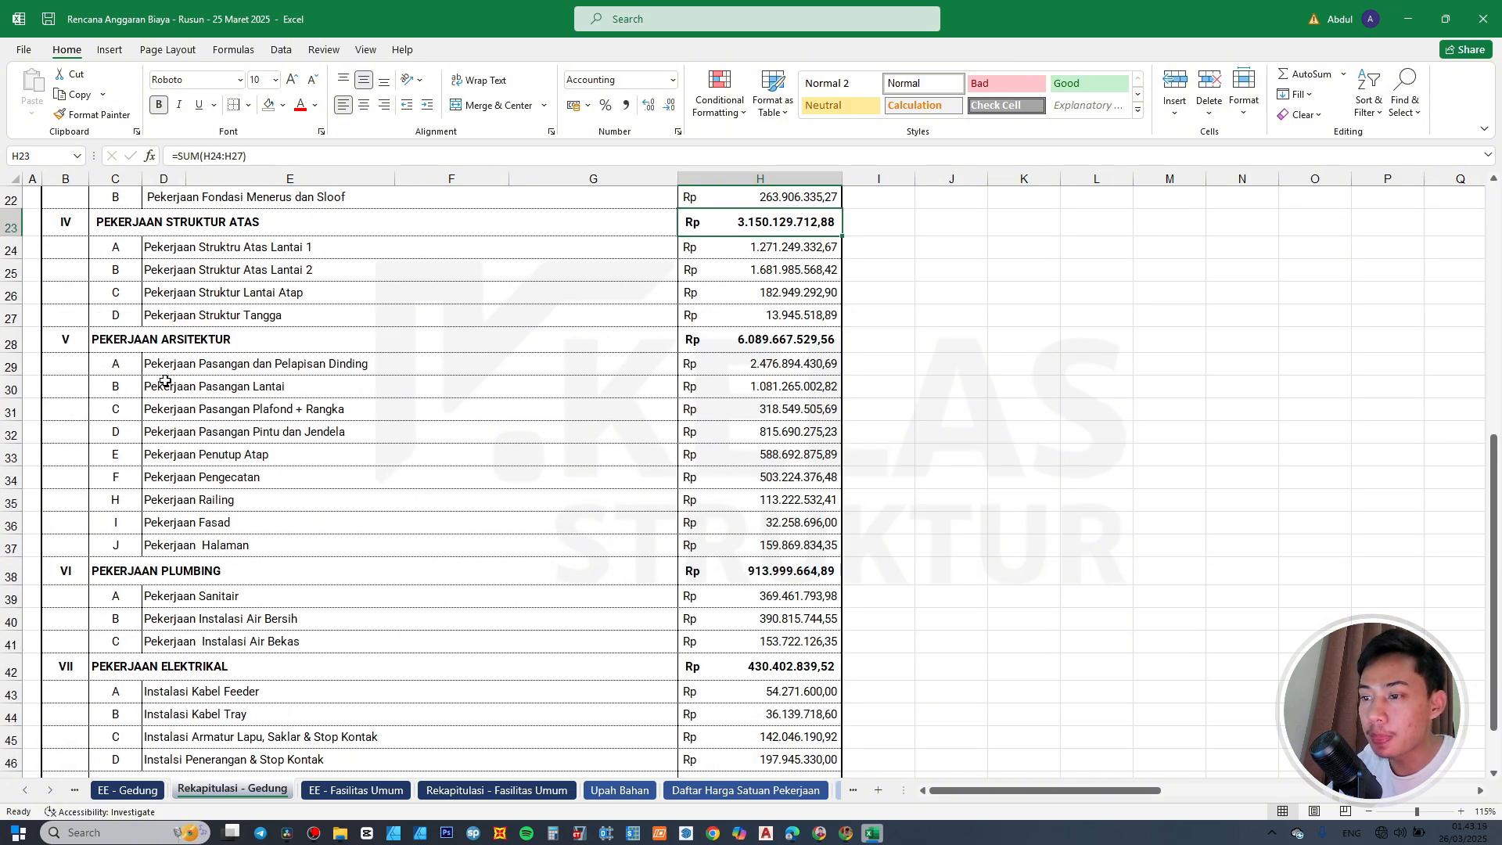
left_click_drag(117, 361, 118, 546)
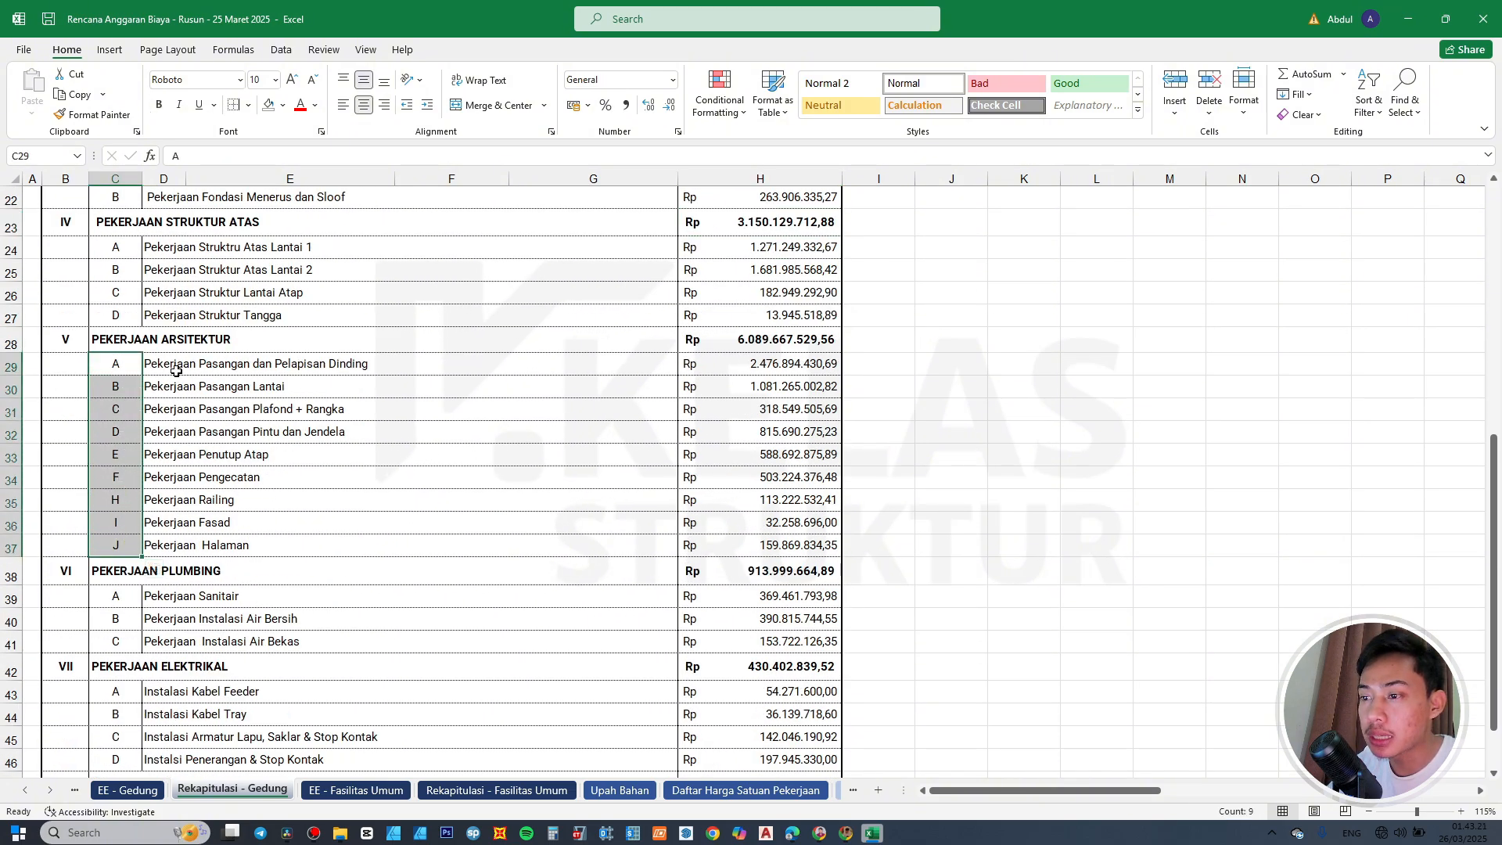
left_click_drag(176, 370, 208, 539)
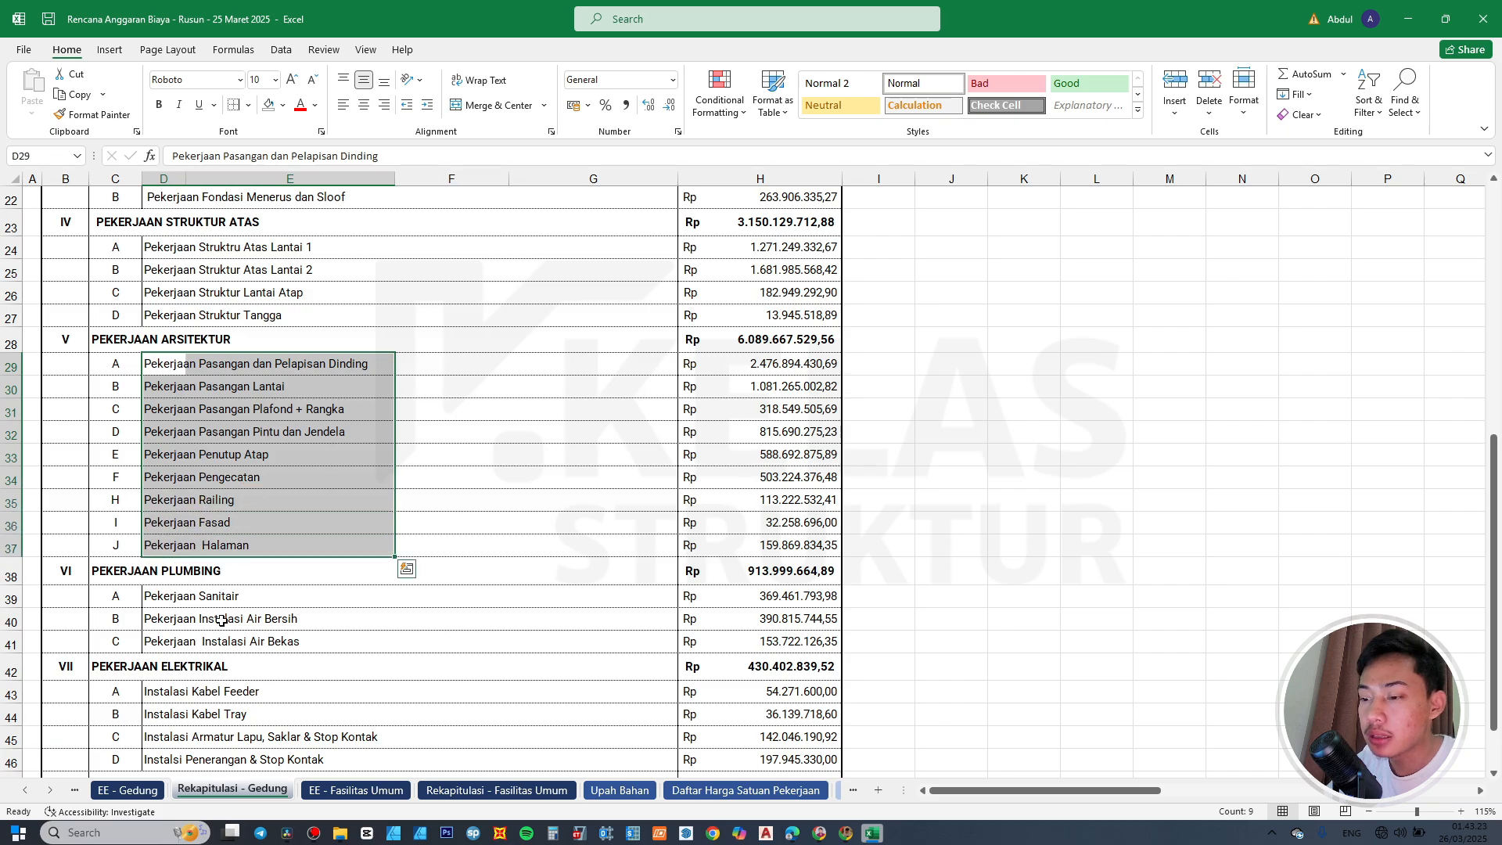
key("ctrl+Page_Up")
left_click(180, 292)
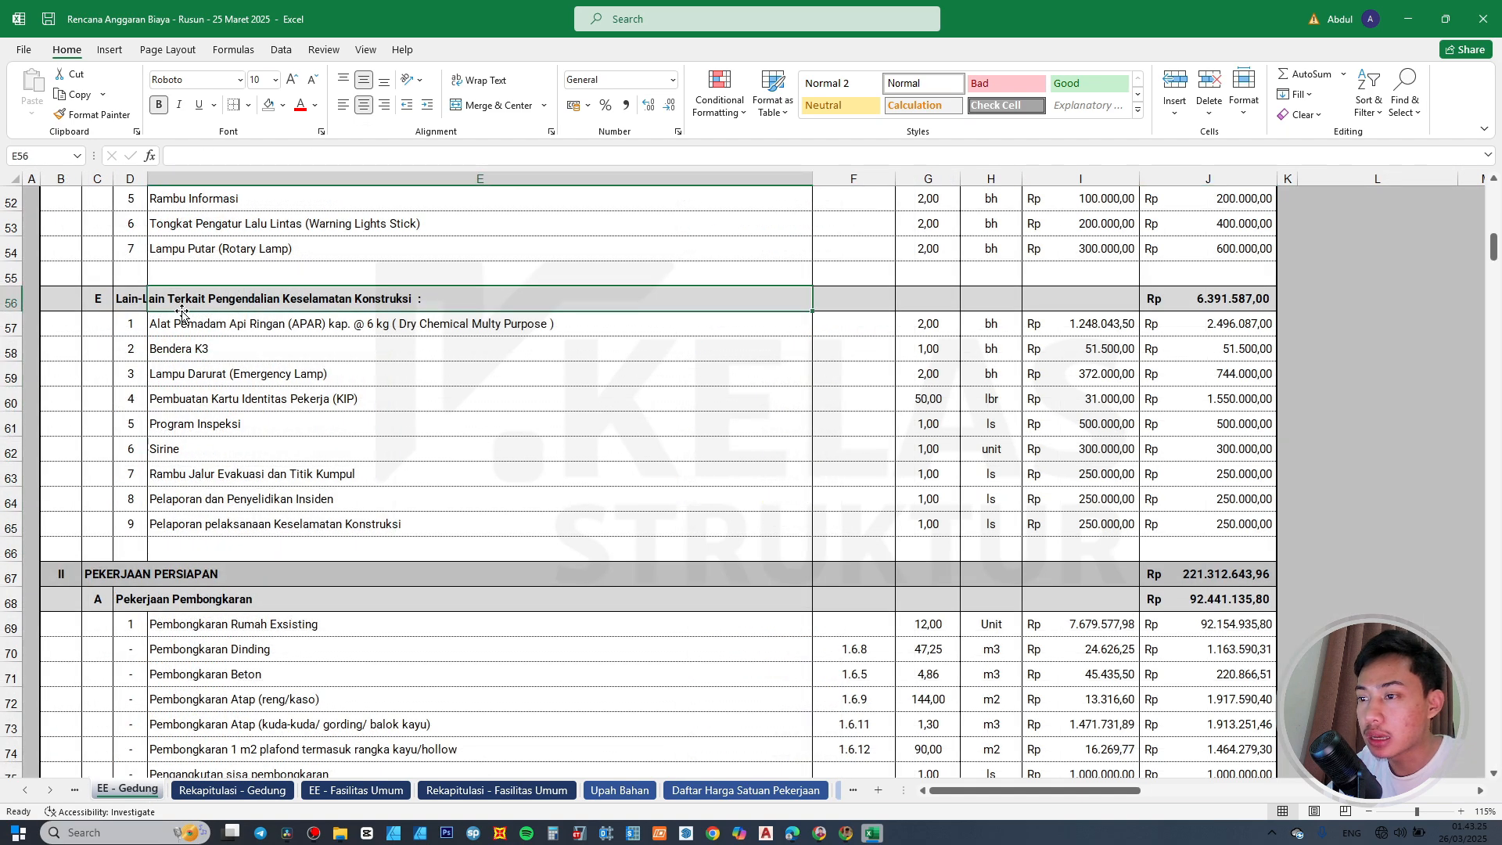
scroll(122, 338, "down", 4)
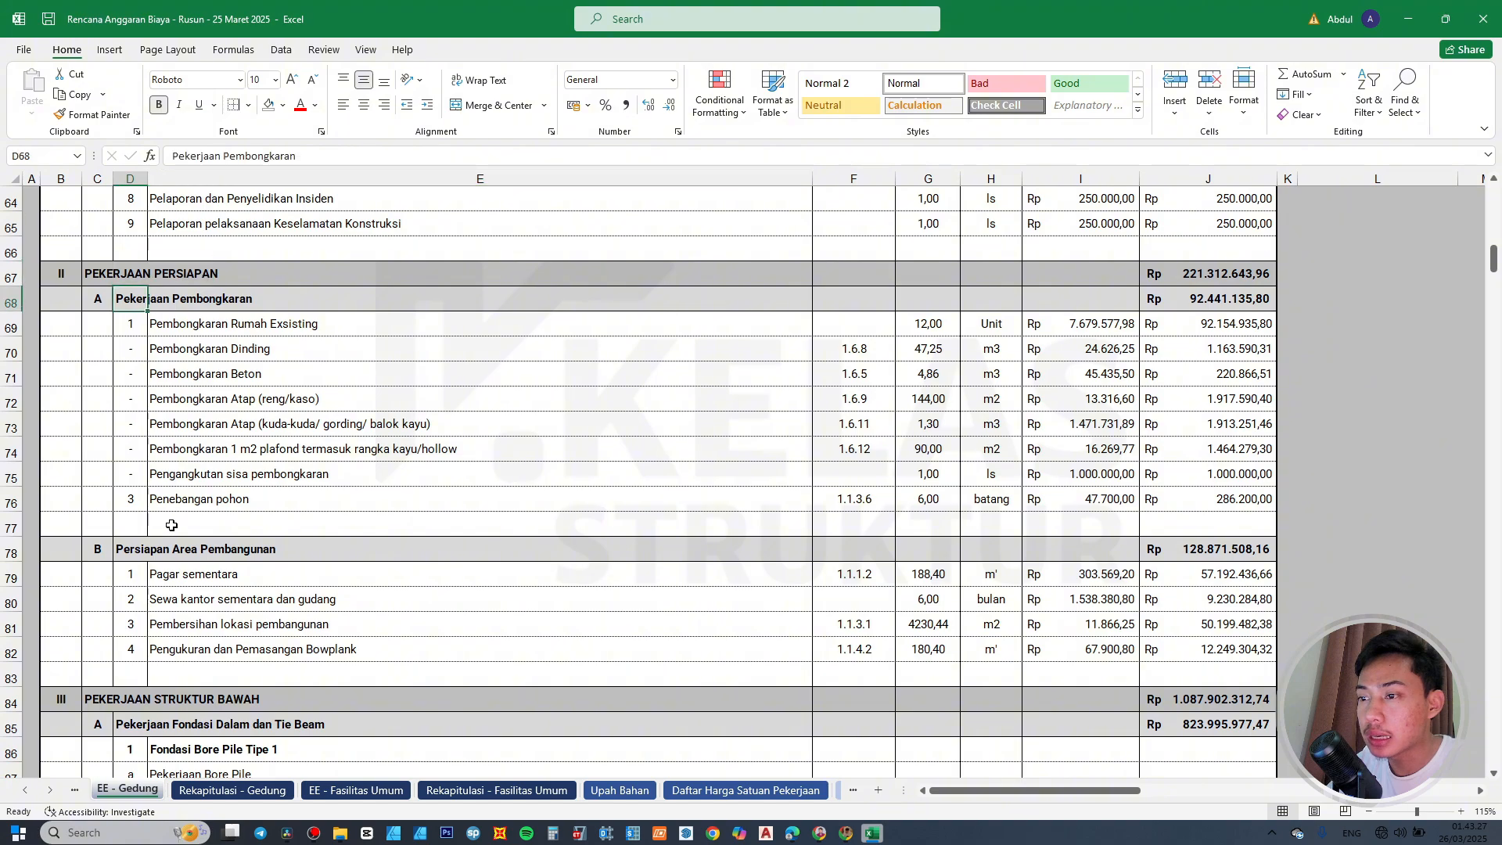
left_click(138, 540)
left_click_drag(328, 347, 242, 439)
left_click(232, 790)
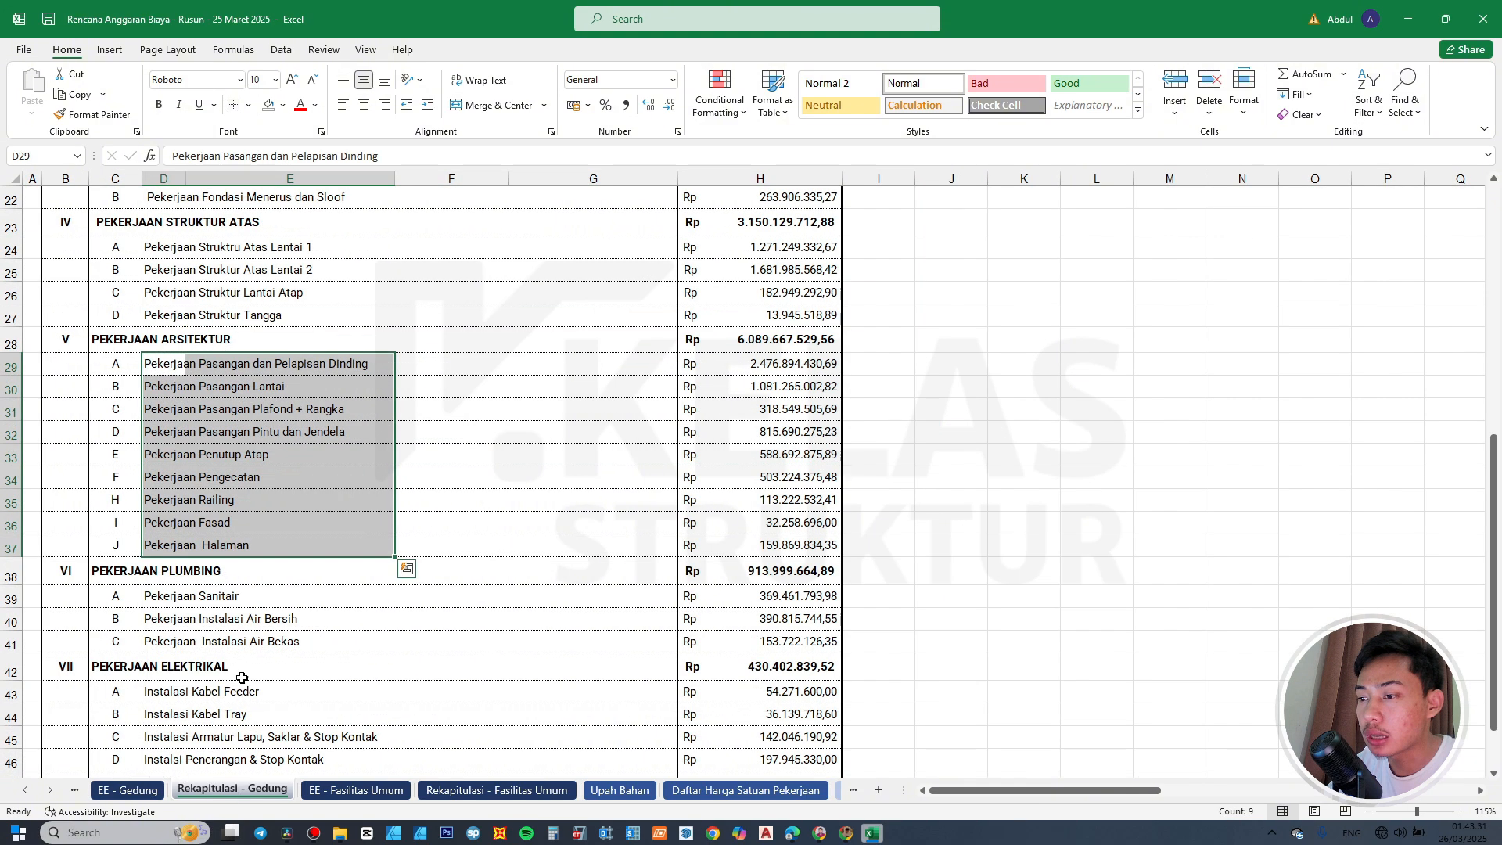
Inspect the Pekerjaan Arsitektur subtotal formula and compare its amount with the section total in the EE - Gedung sheet.
double_click(734, 340)
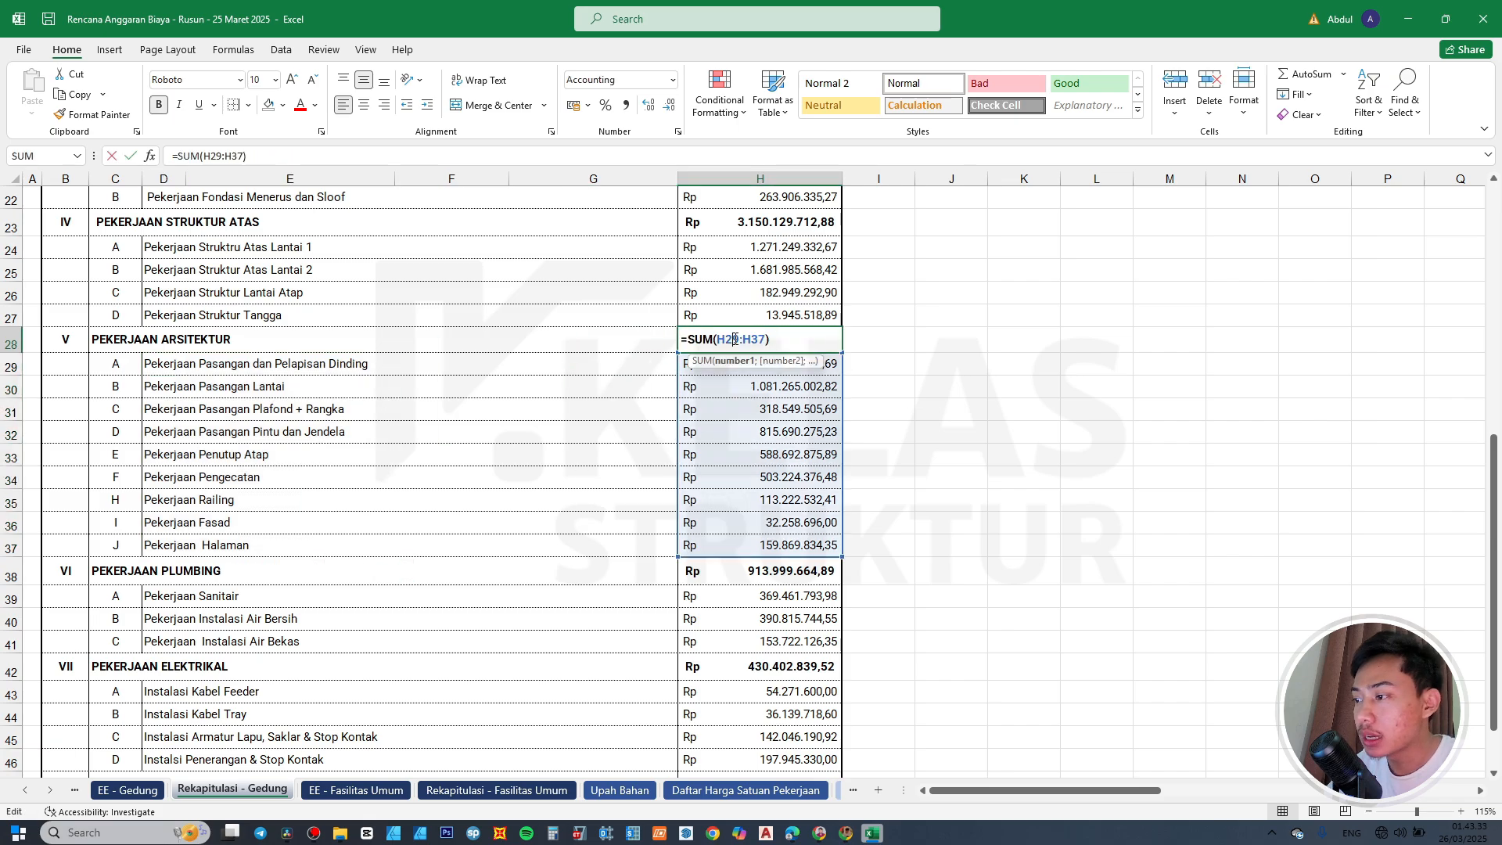
key("Escape")
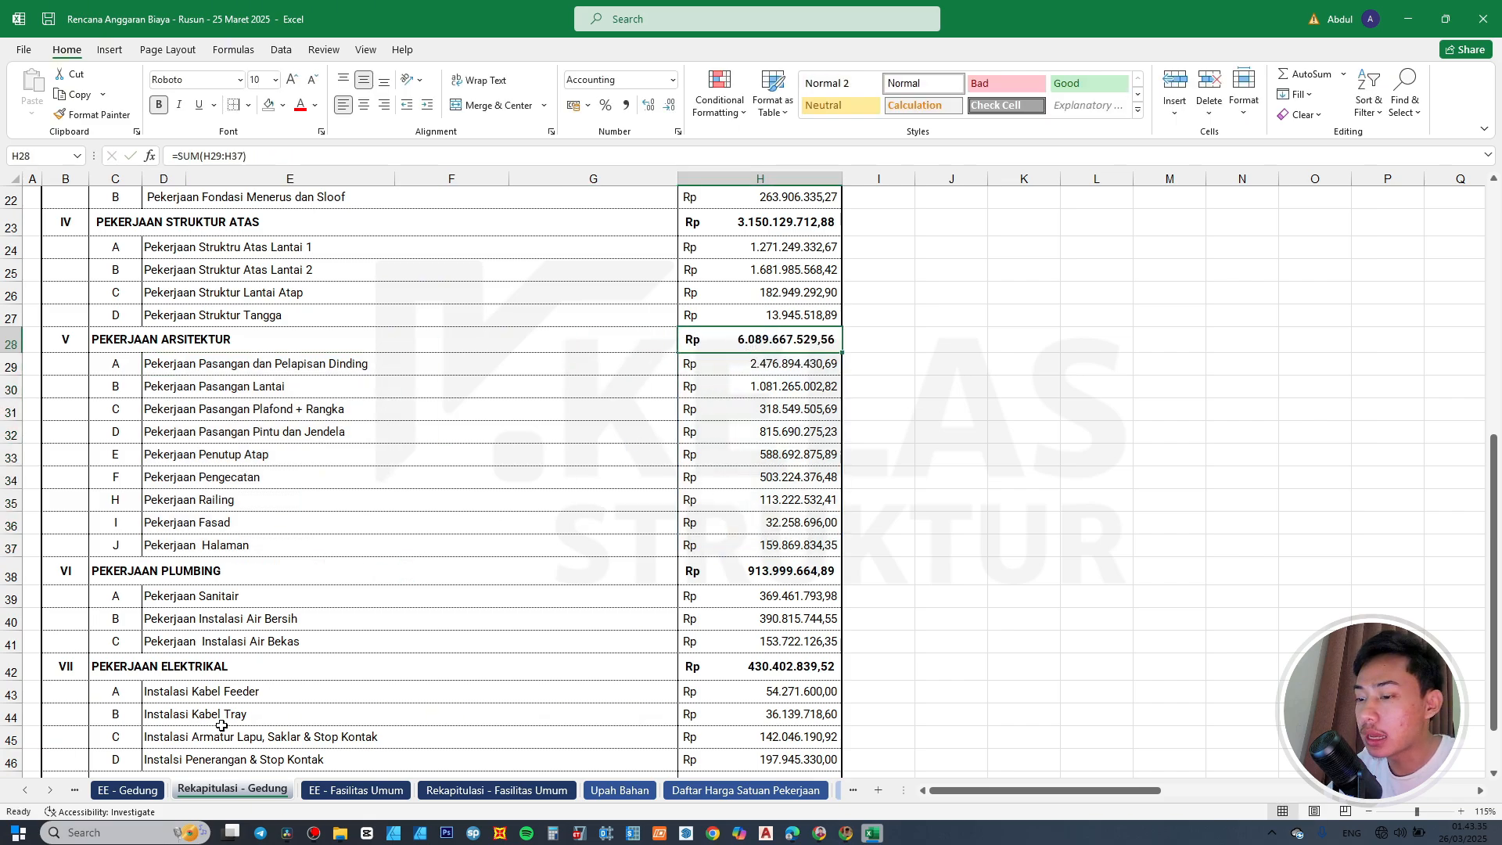
left_click(127, 790)
scroll(420, 451, "down", 7)
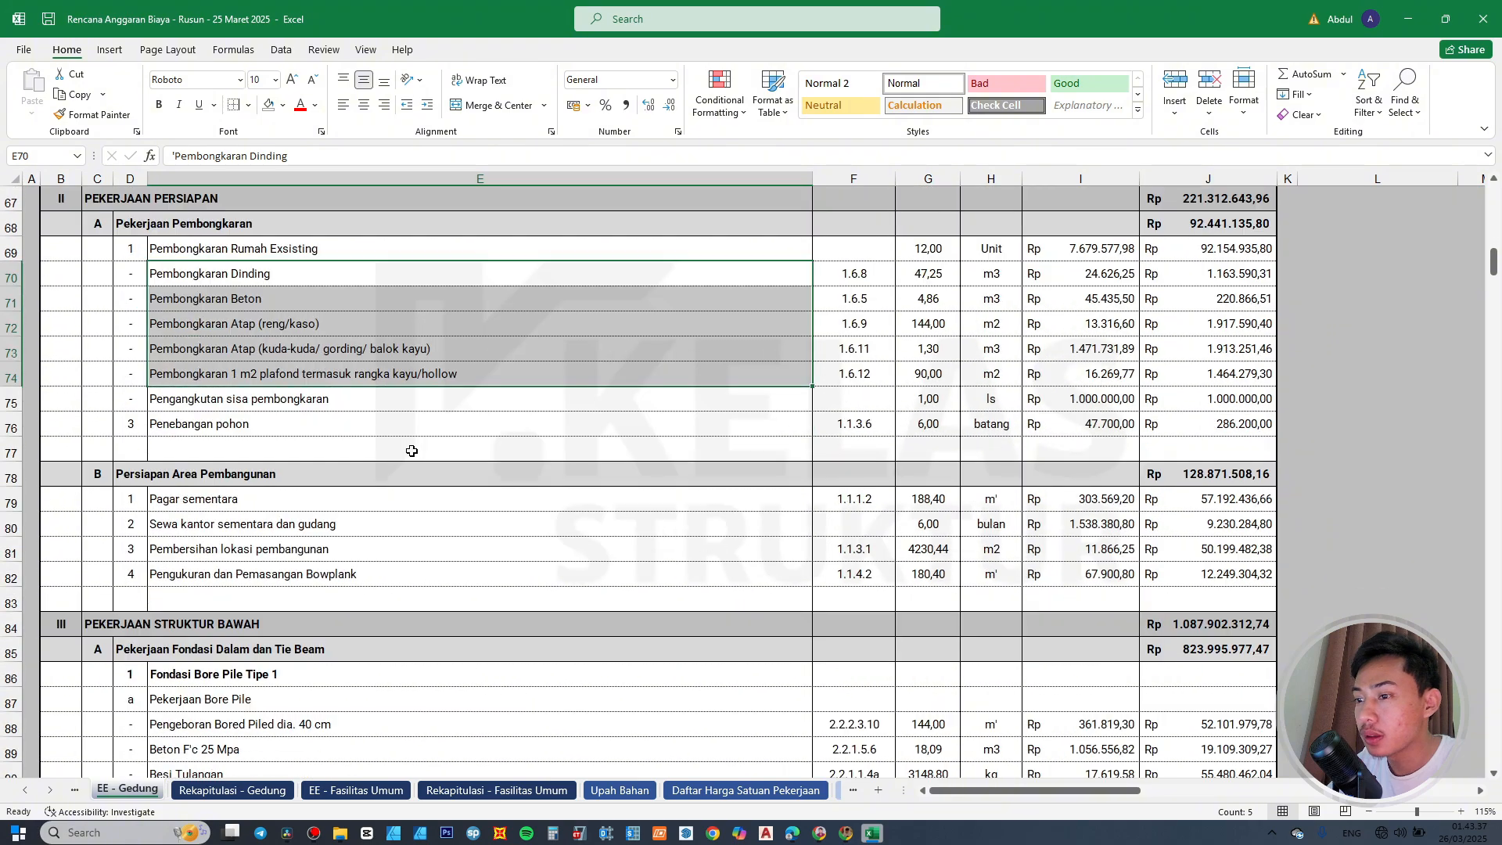
scroll(554, 429, "down", 20)
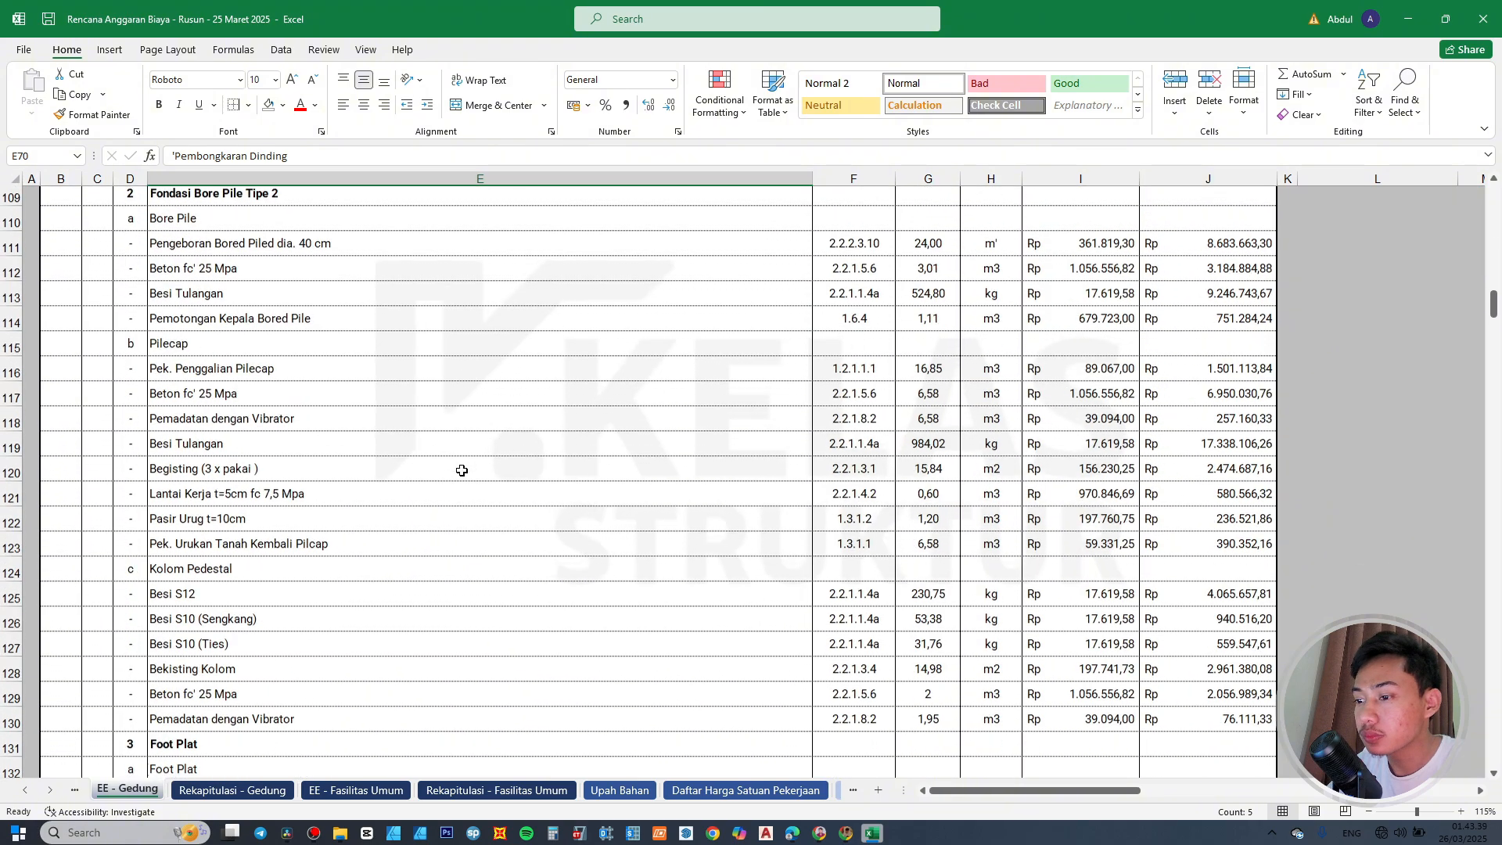
scroll(298, 419, "down", 11)
scroll(325, 459, "up", 2)
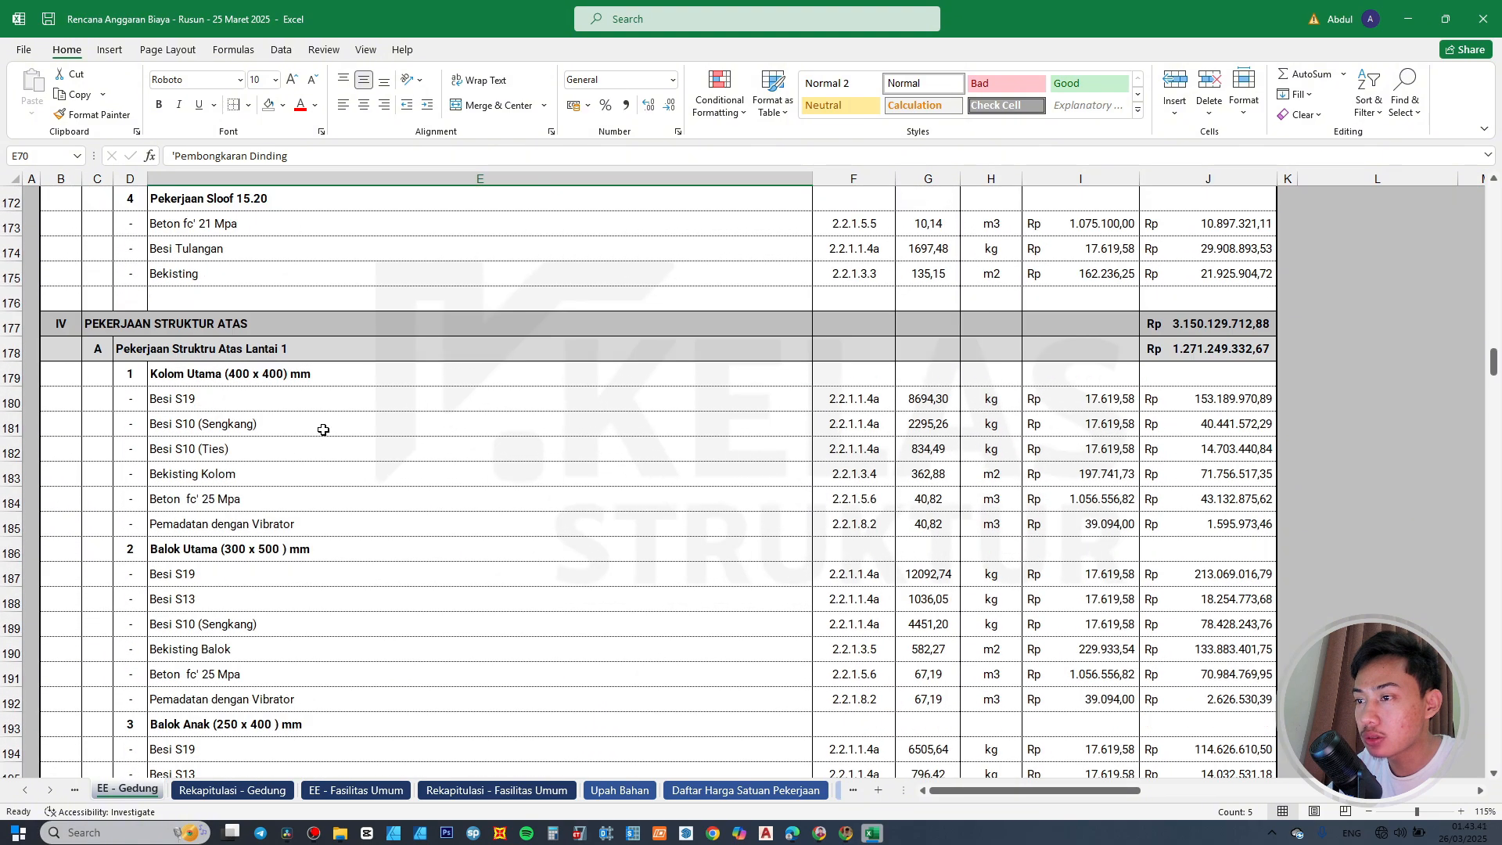
scroll(457, 349, "down", 20)
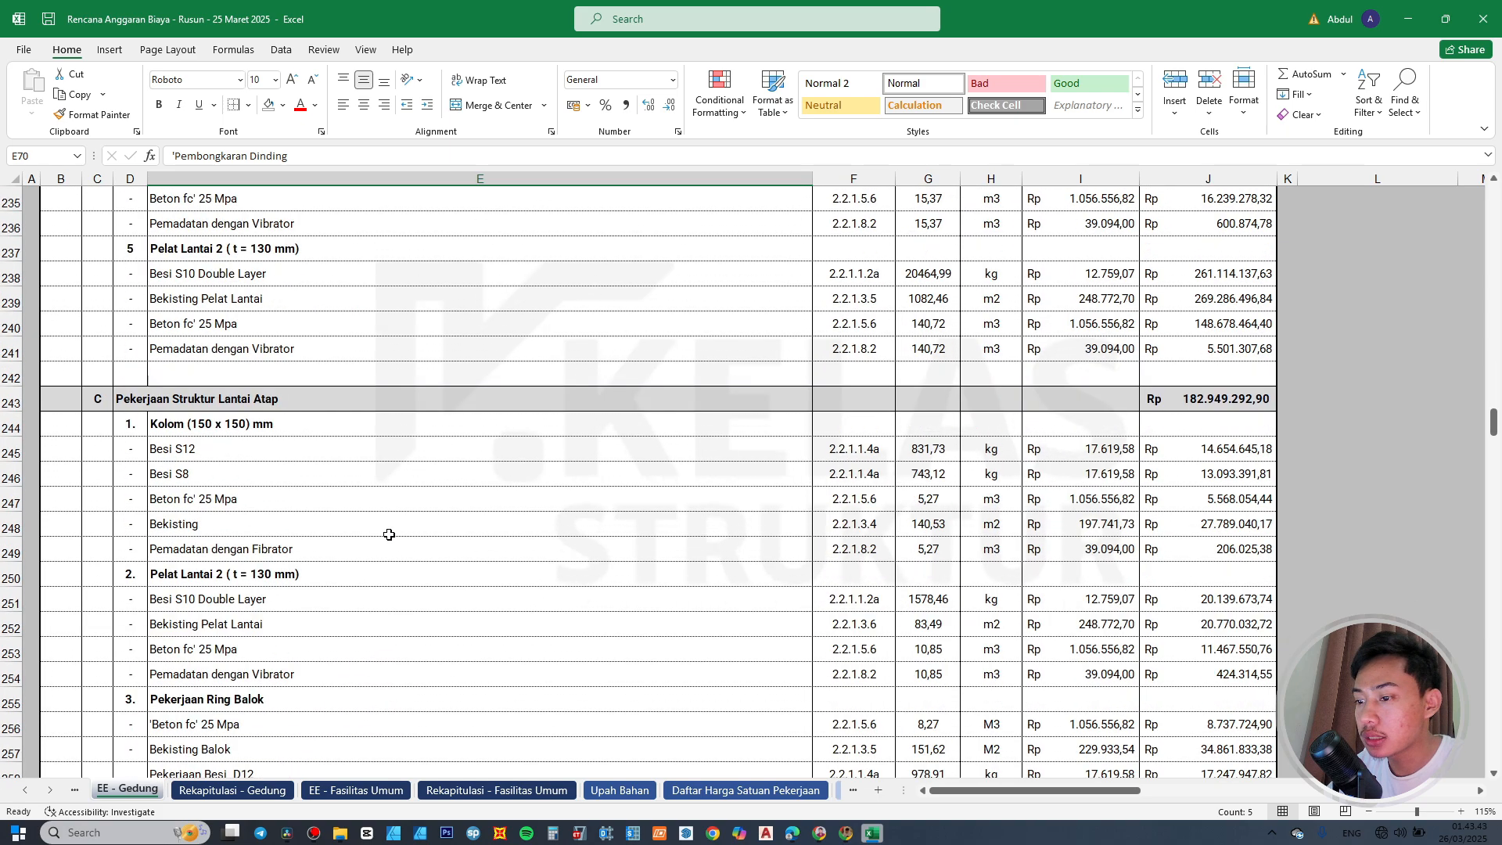
scroll(390, 531, "down", 5)
left_click(221, 258)
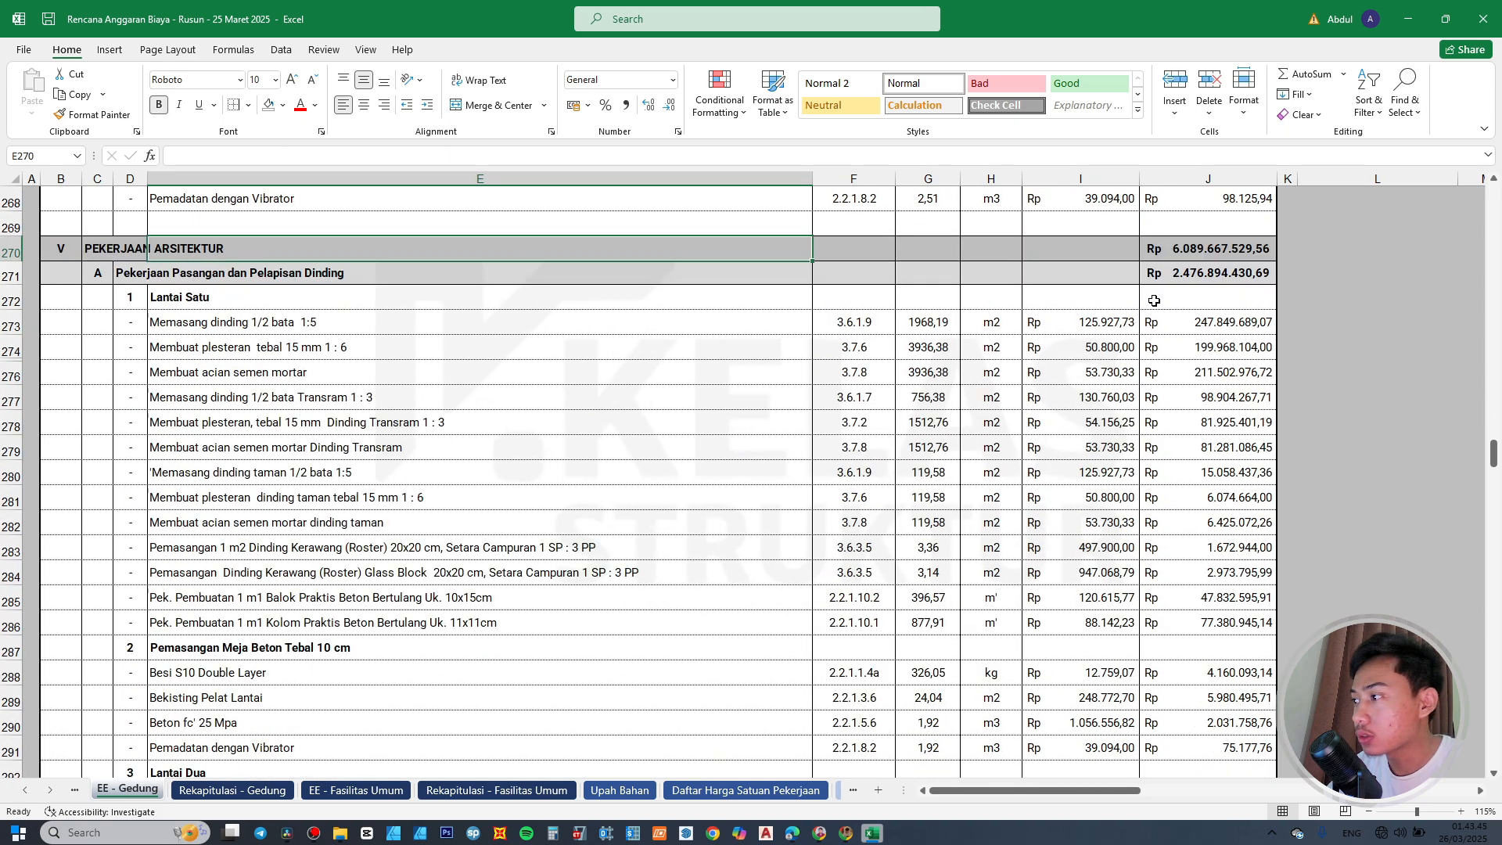
left_click(232, 790)
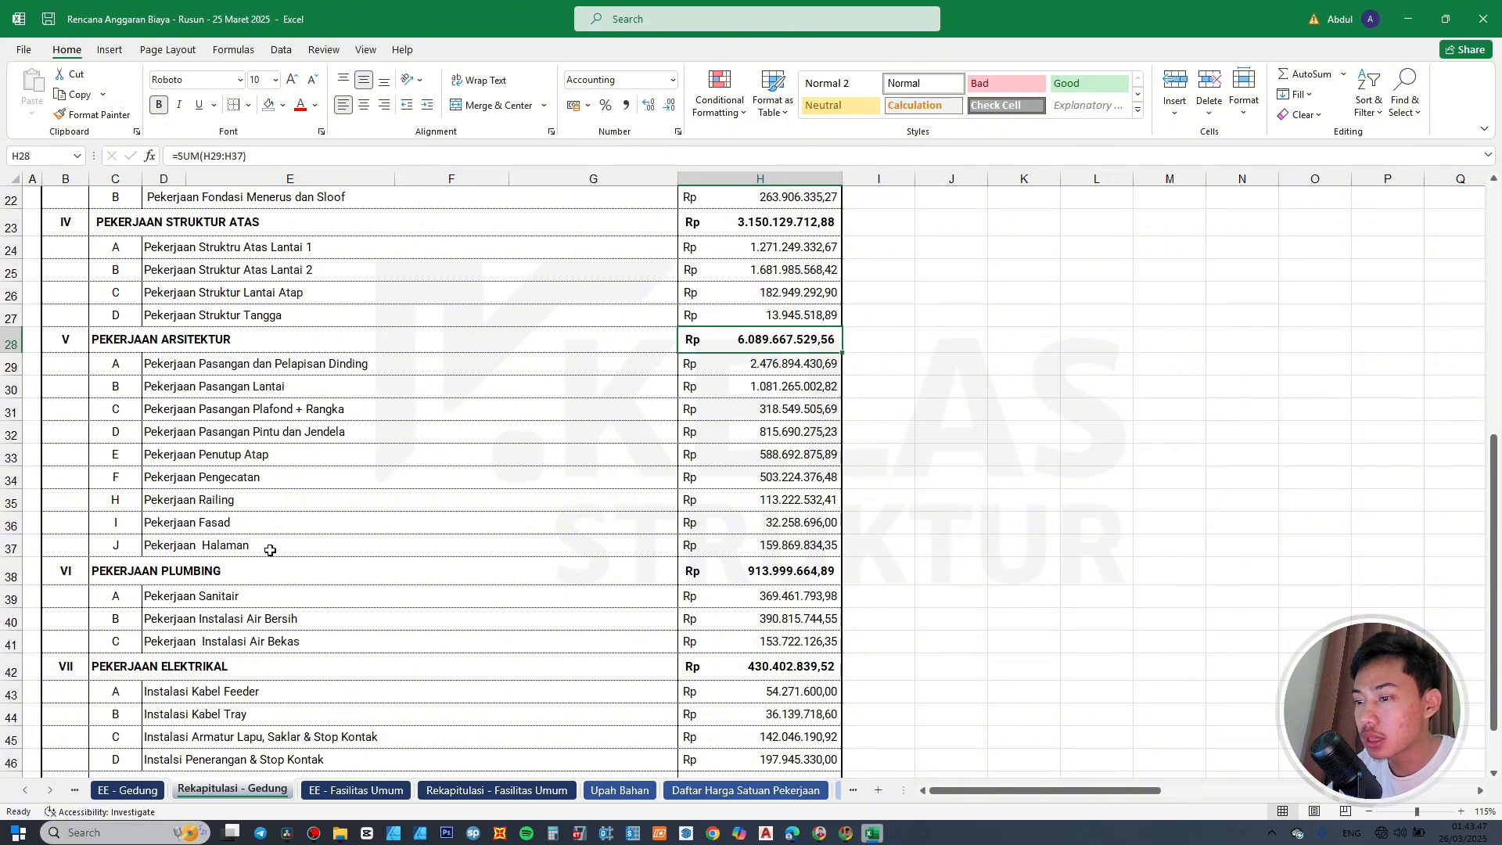
Inspect the Pekerjaan Plumbing subtotal formula and compare its amount with the section total in the EE - Gedung sheet.
left_click(117, 582)
scroll(116, 581, "down", 1)
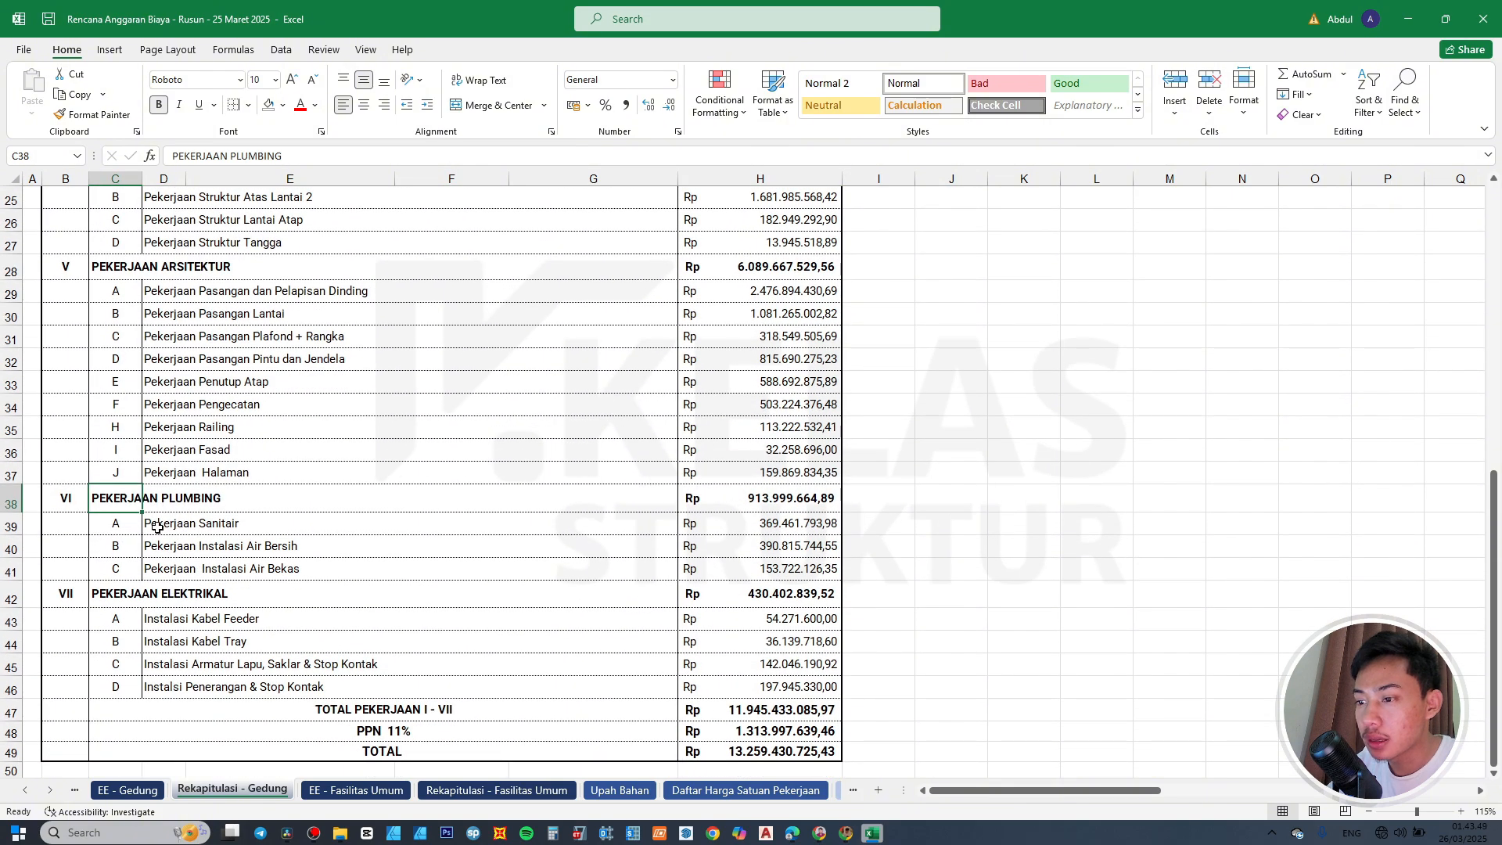
left_click(748, 505)
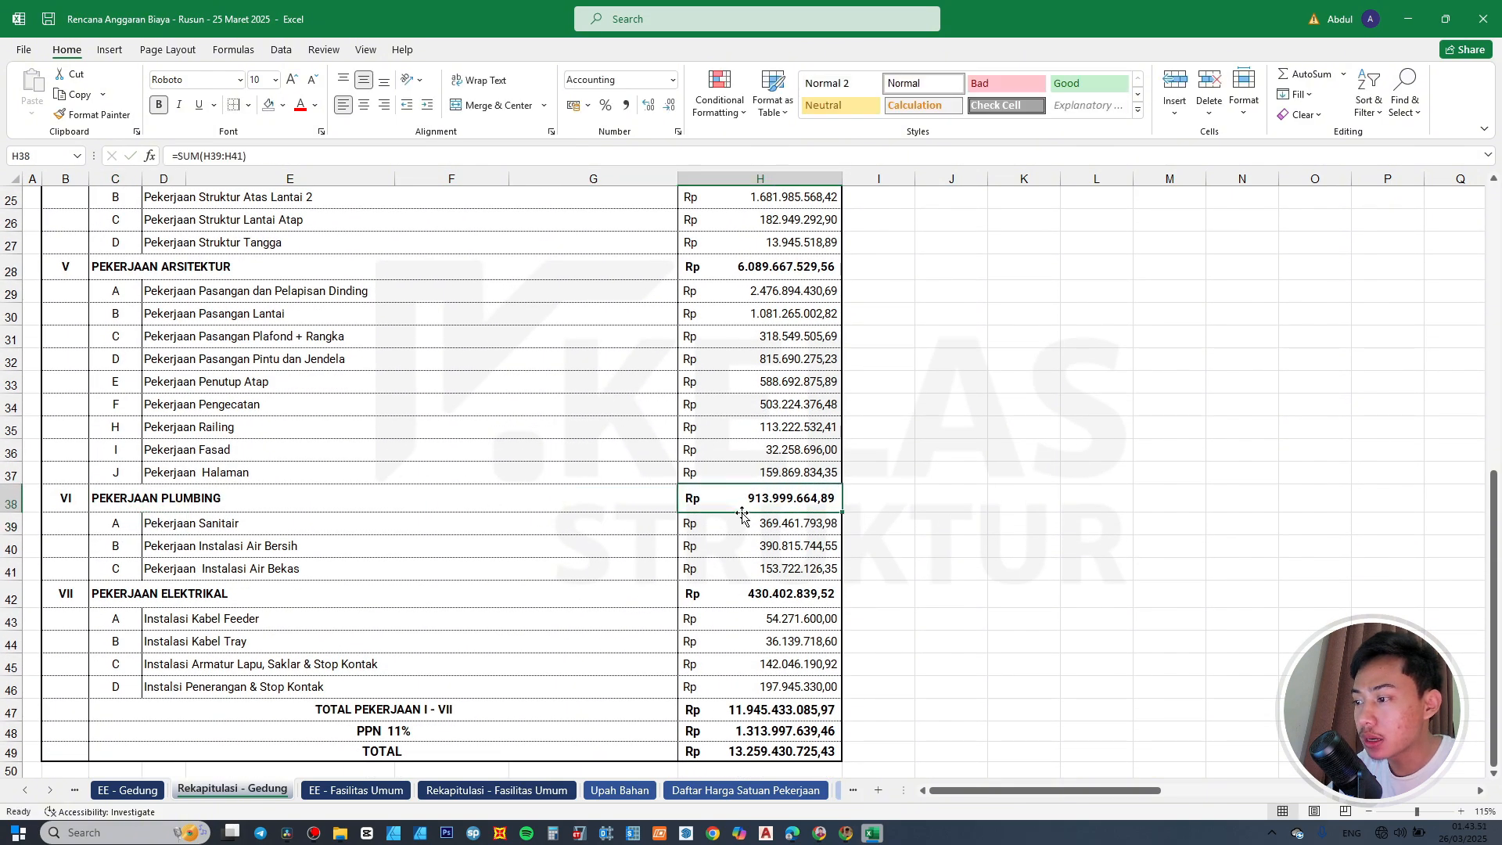
left_click(133, 791)
scroll(359, 512, "down", 5)
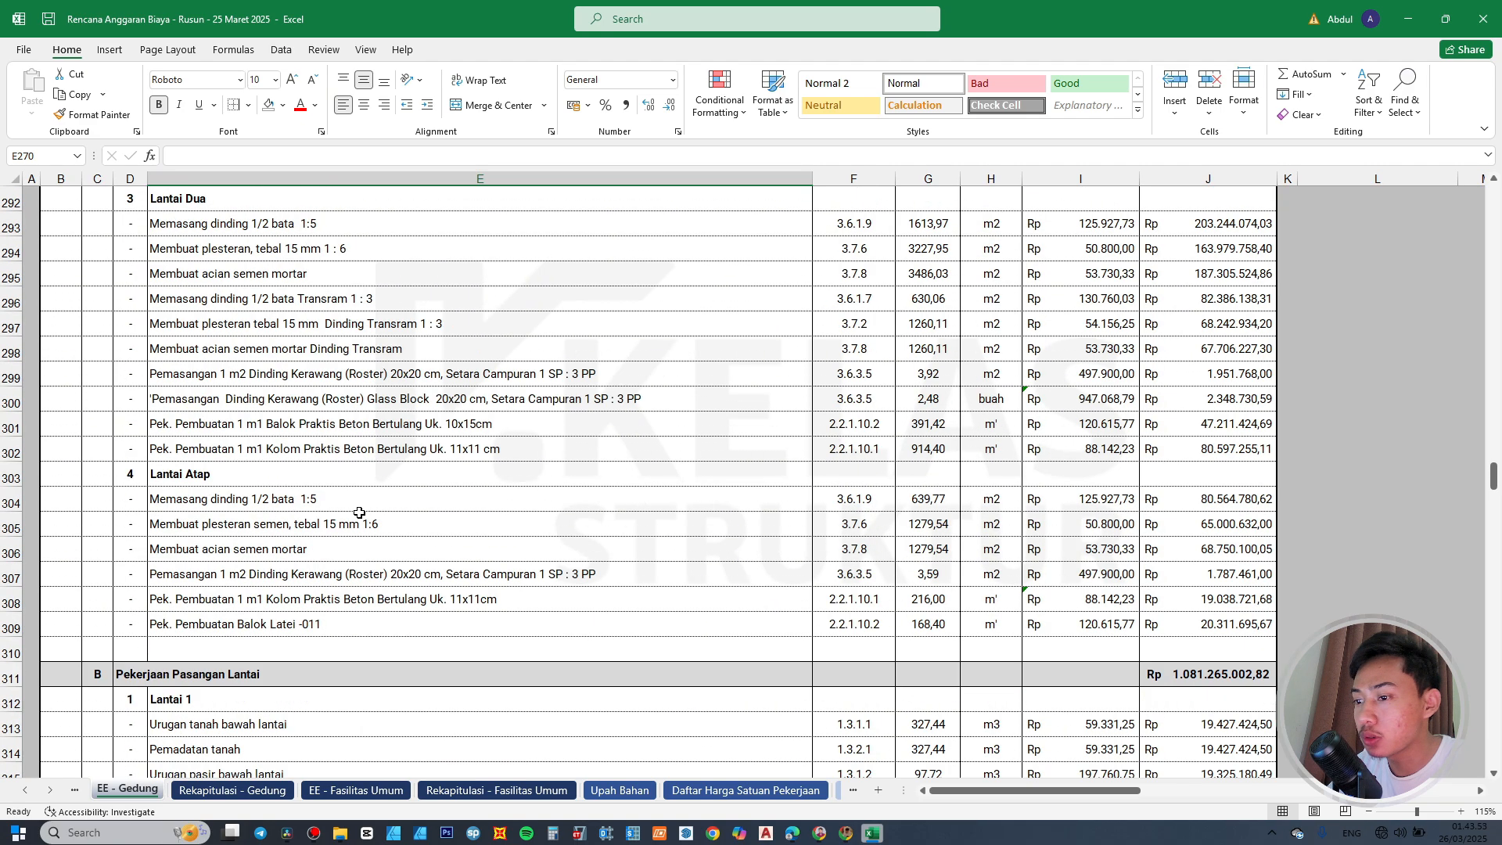
scroll(359, 512, "down", 20)
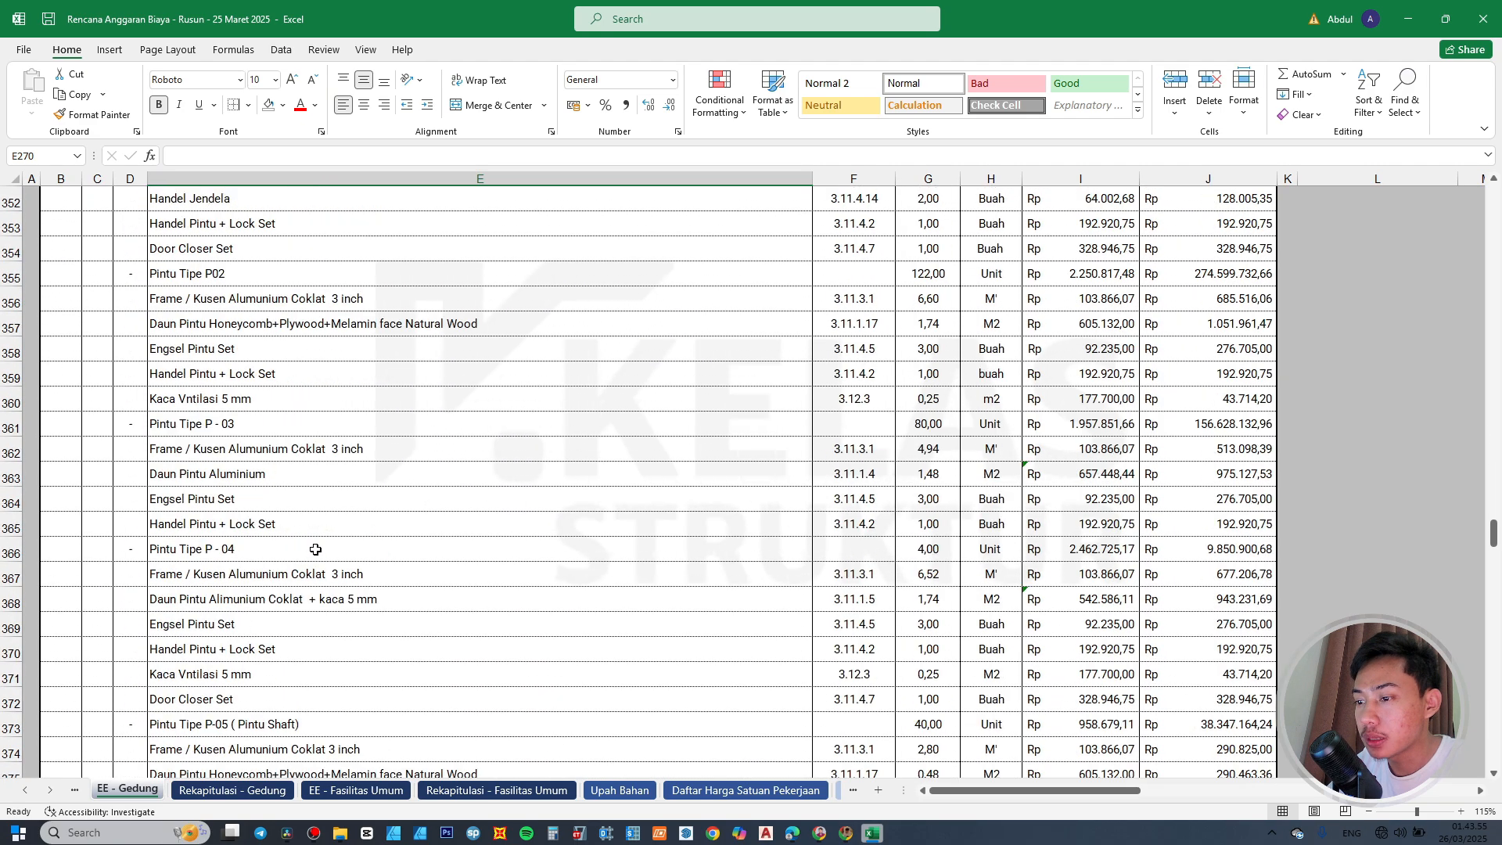
scroll(315, 550, "down", 12)
scroll(277, 508, "down", 5)
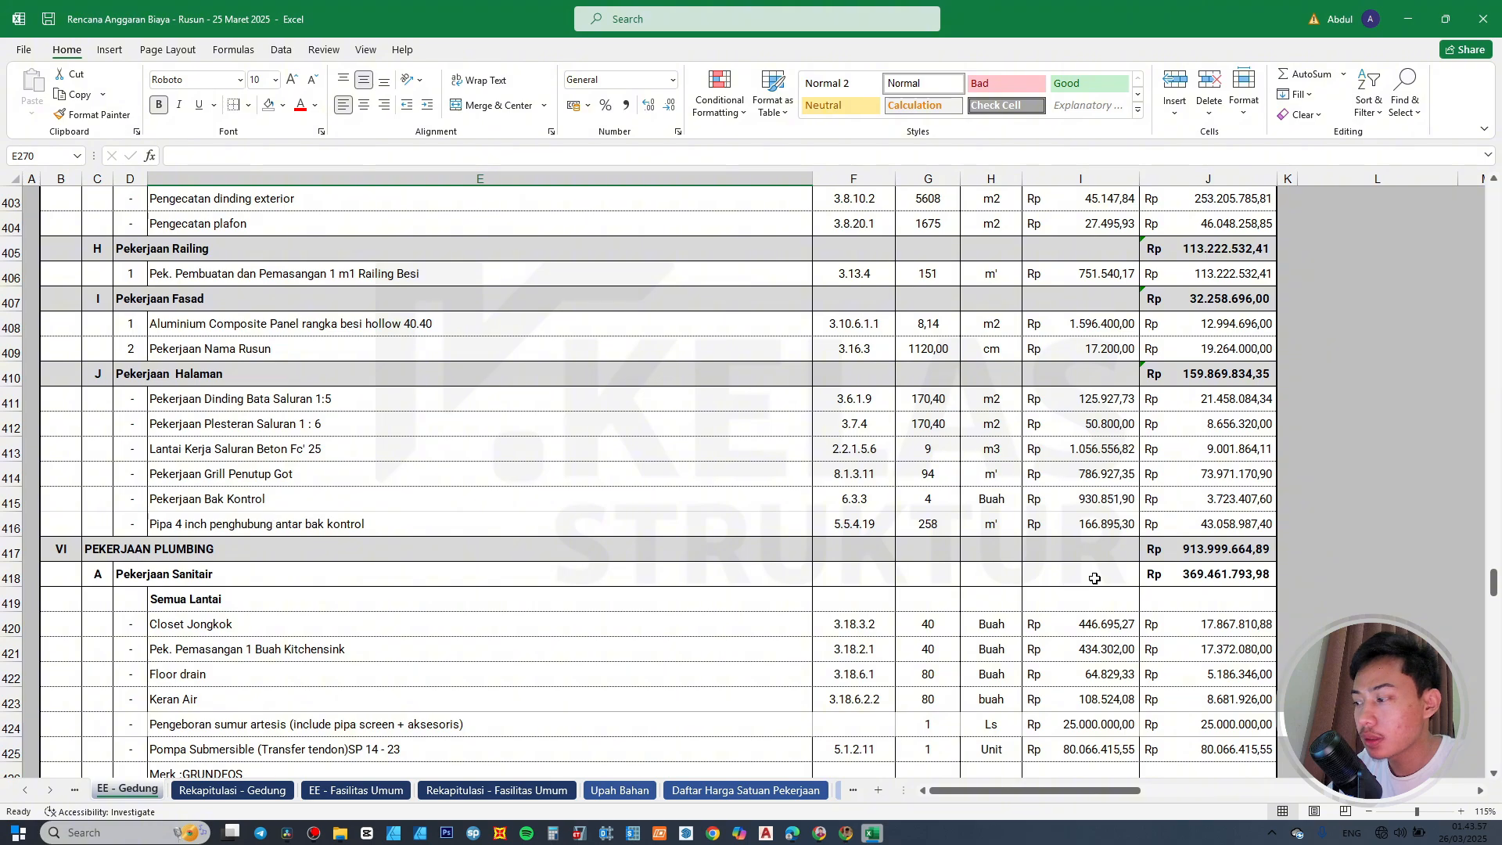
left_click(1154, 555)
left_click(233, 790)
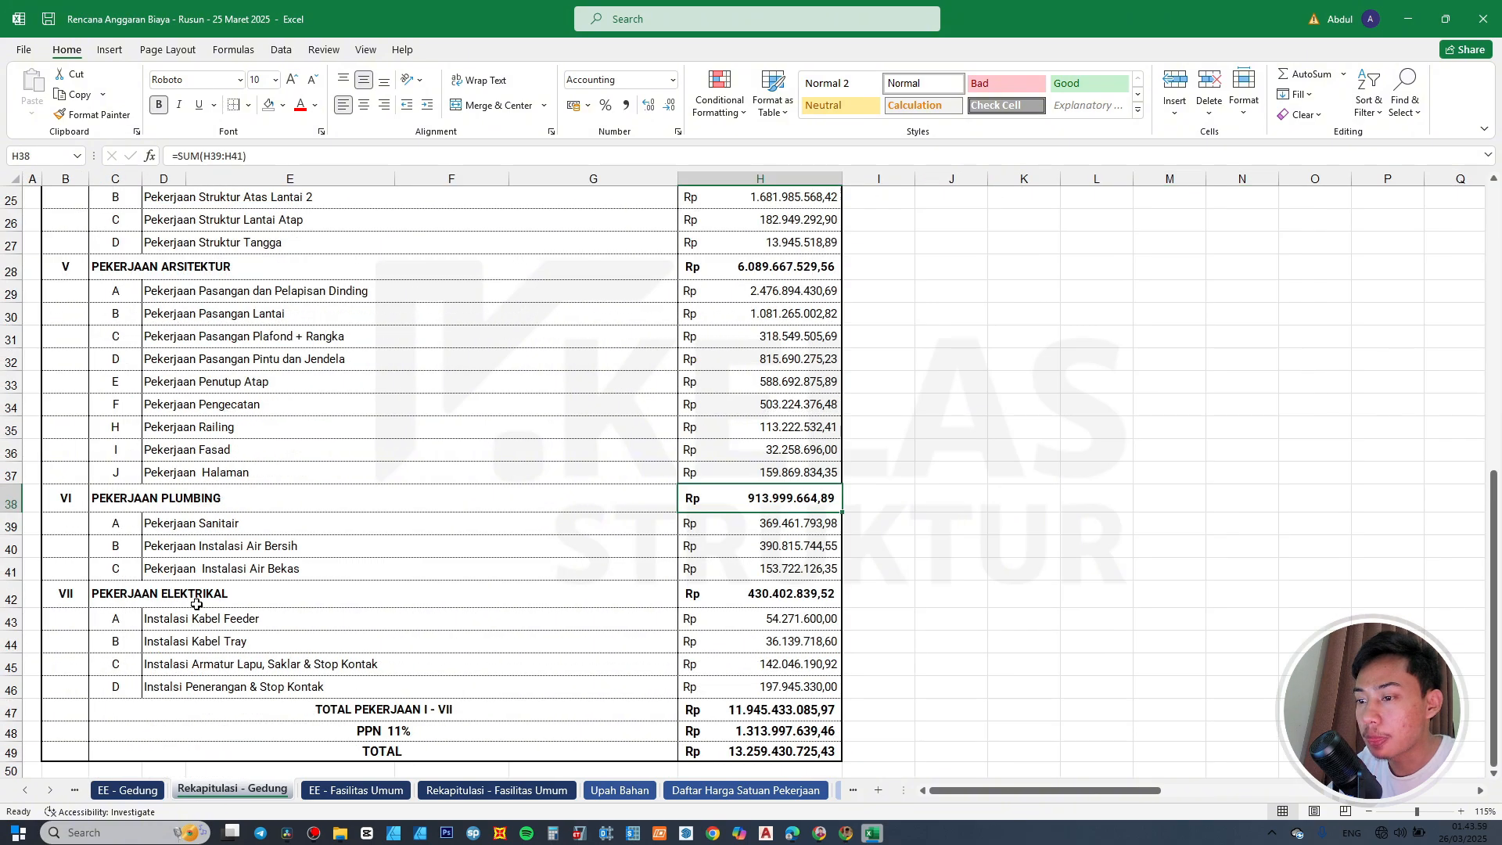
Inspect the Pekerjaan Elektrikal subtotal formula and compare its amount with the section total in the EE - Gedung sheet.
left_click(120, 594)
left_click(788, 593)
key("alt+equal")
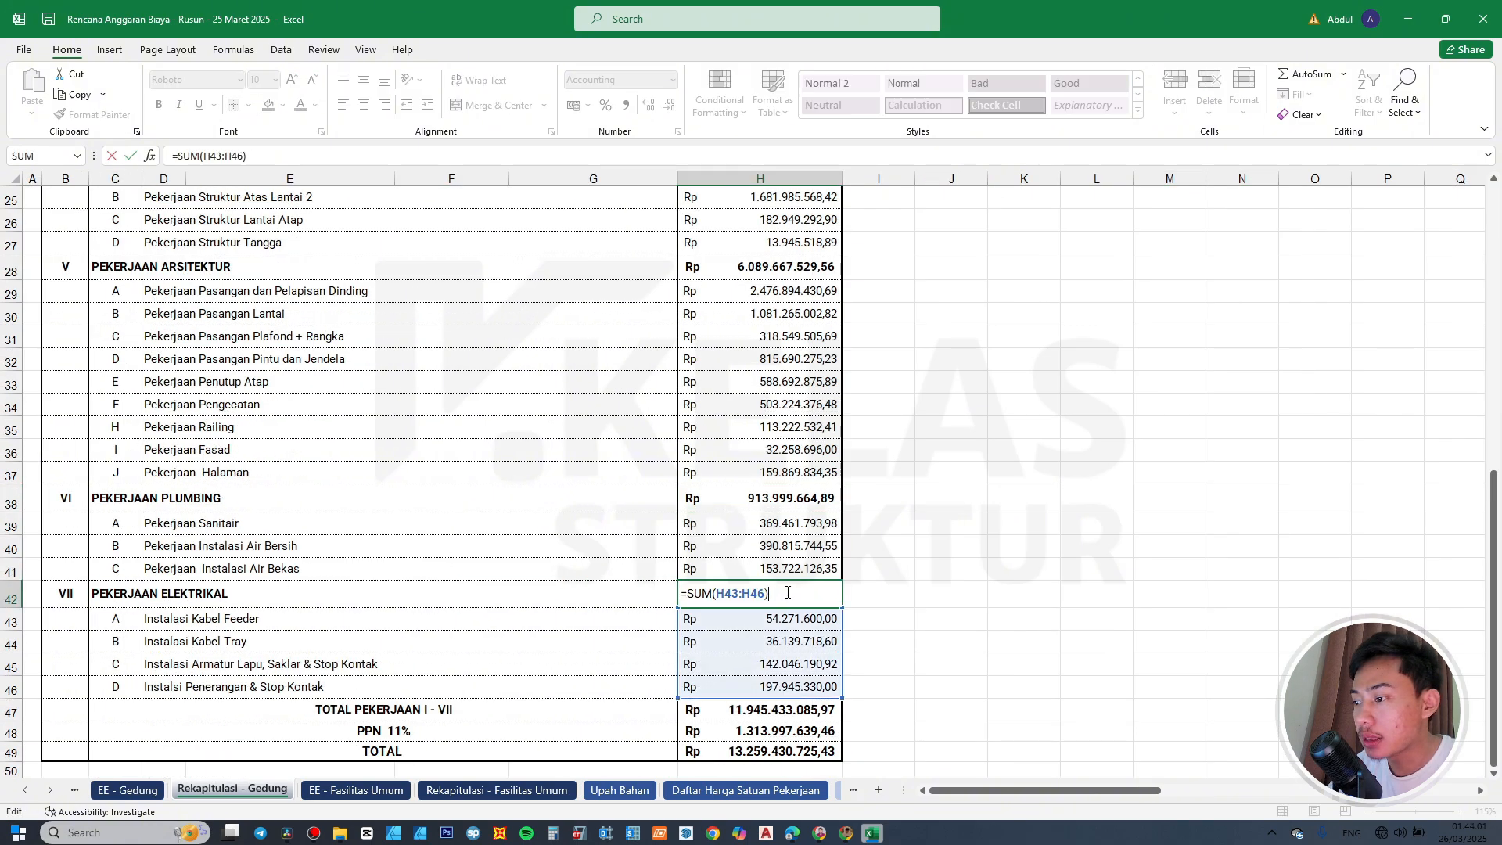
key("ctrl+Return")
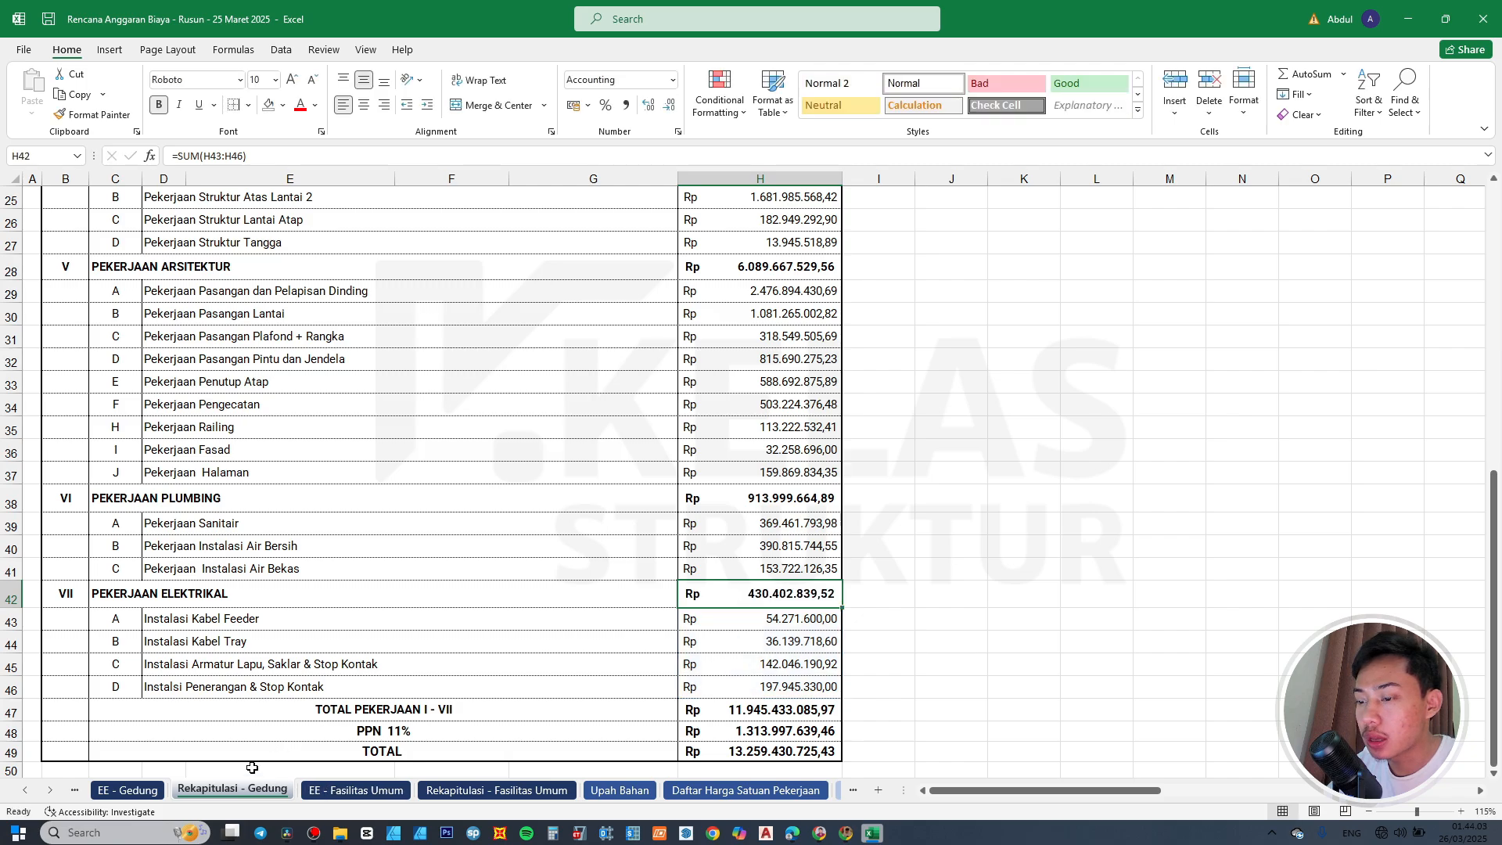
left_click(127, 790)
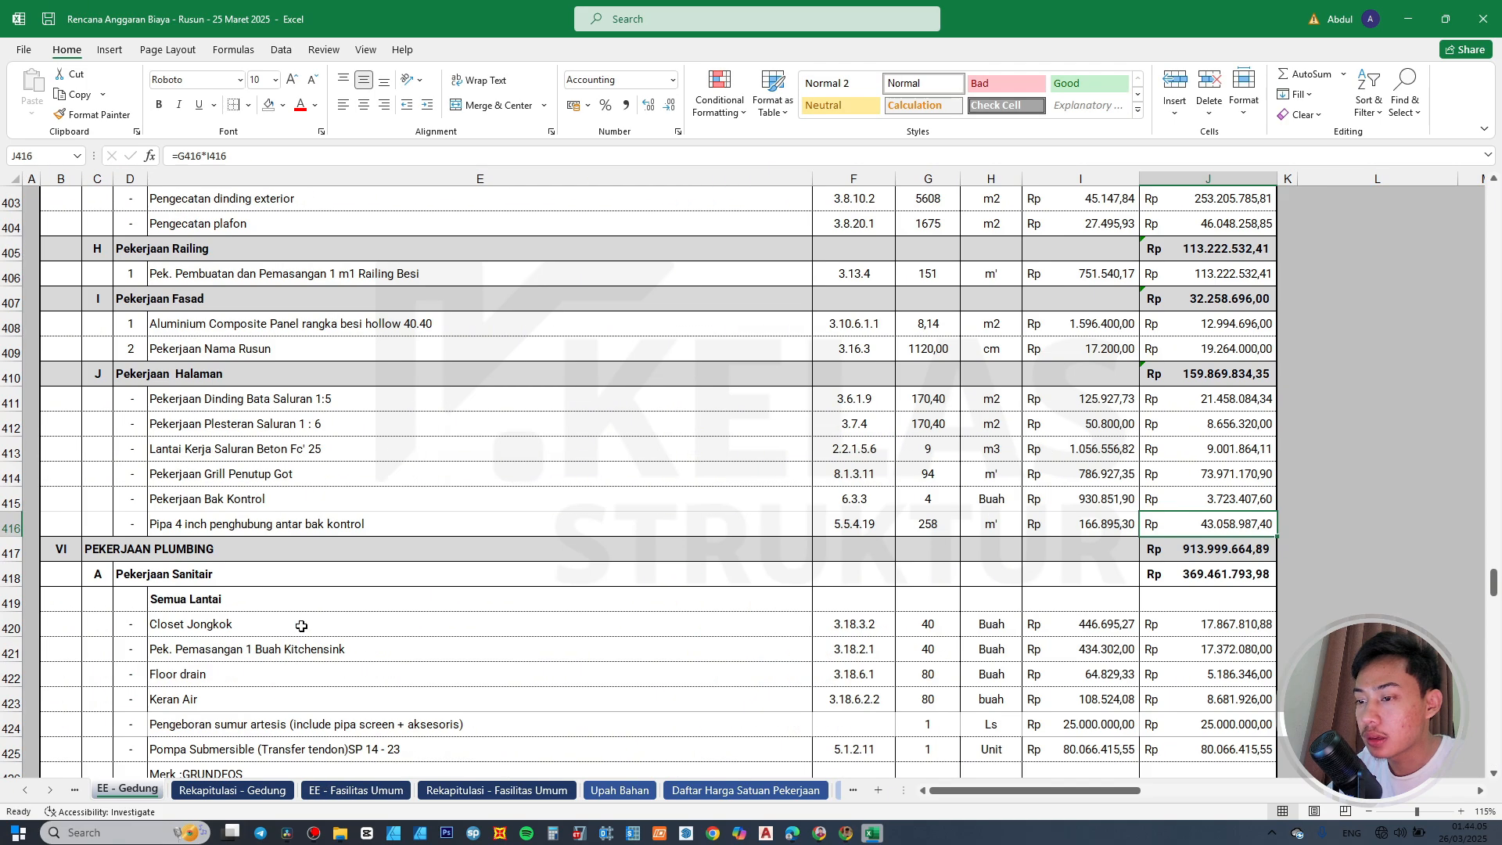
scroll(366, 732, "down", 15)
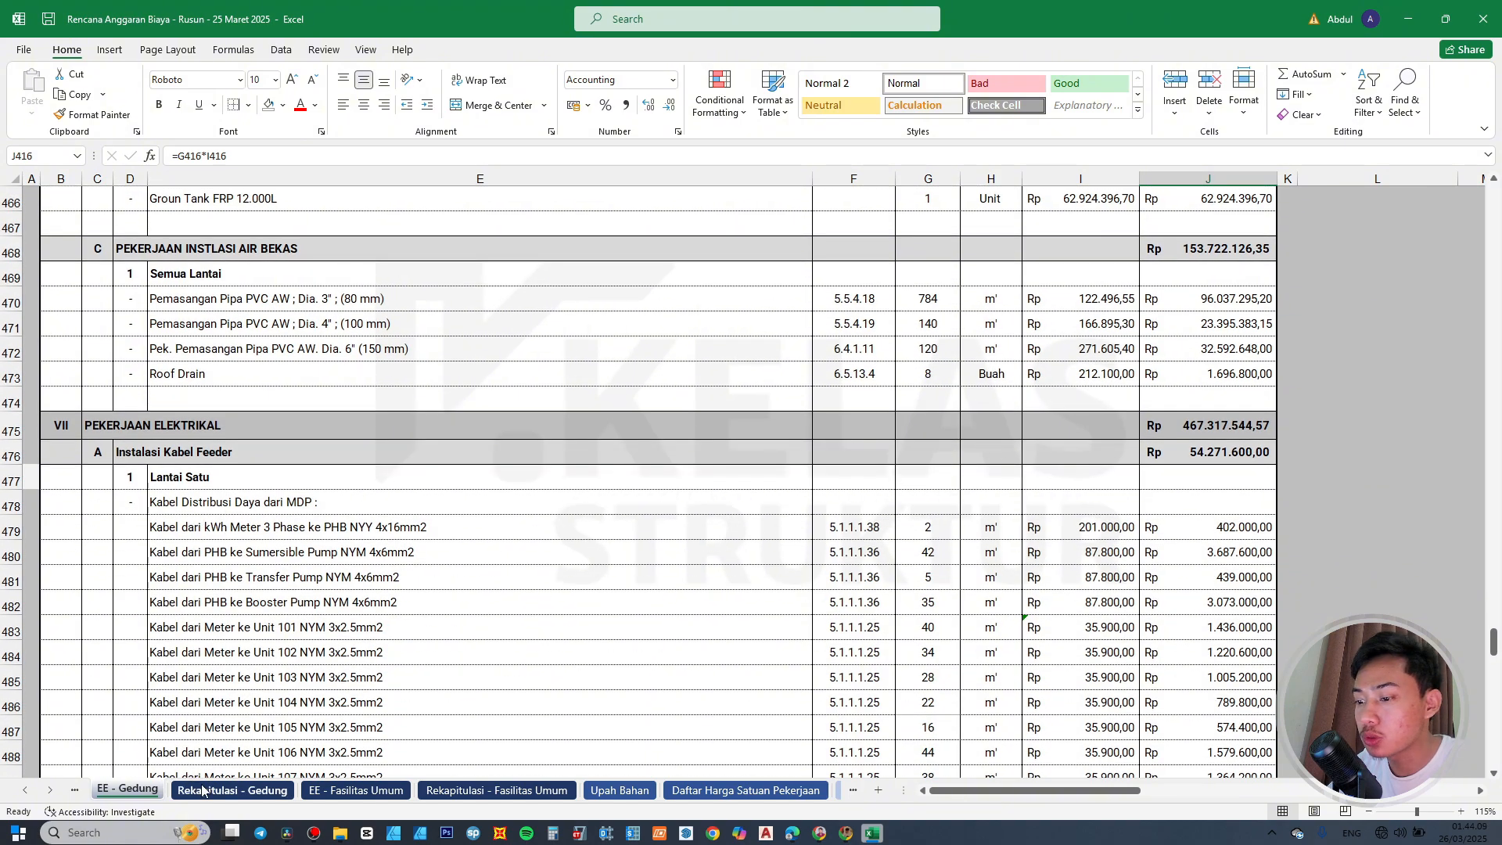
left_click(232, 790)
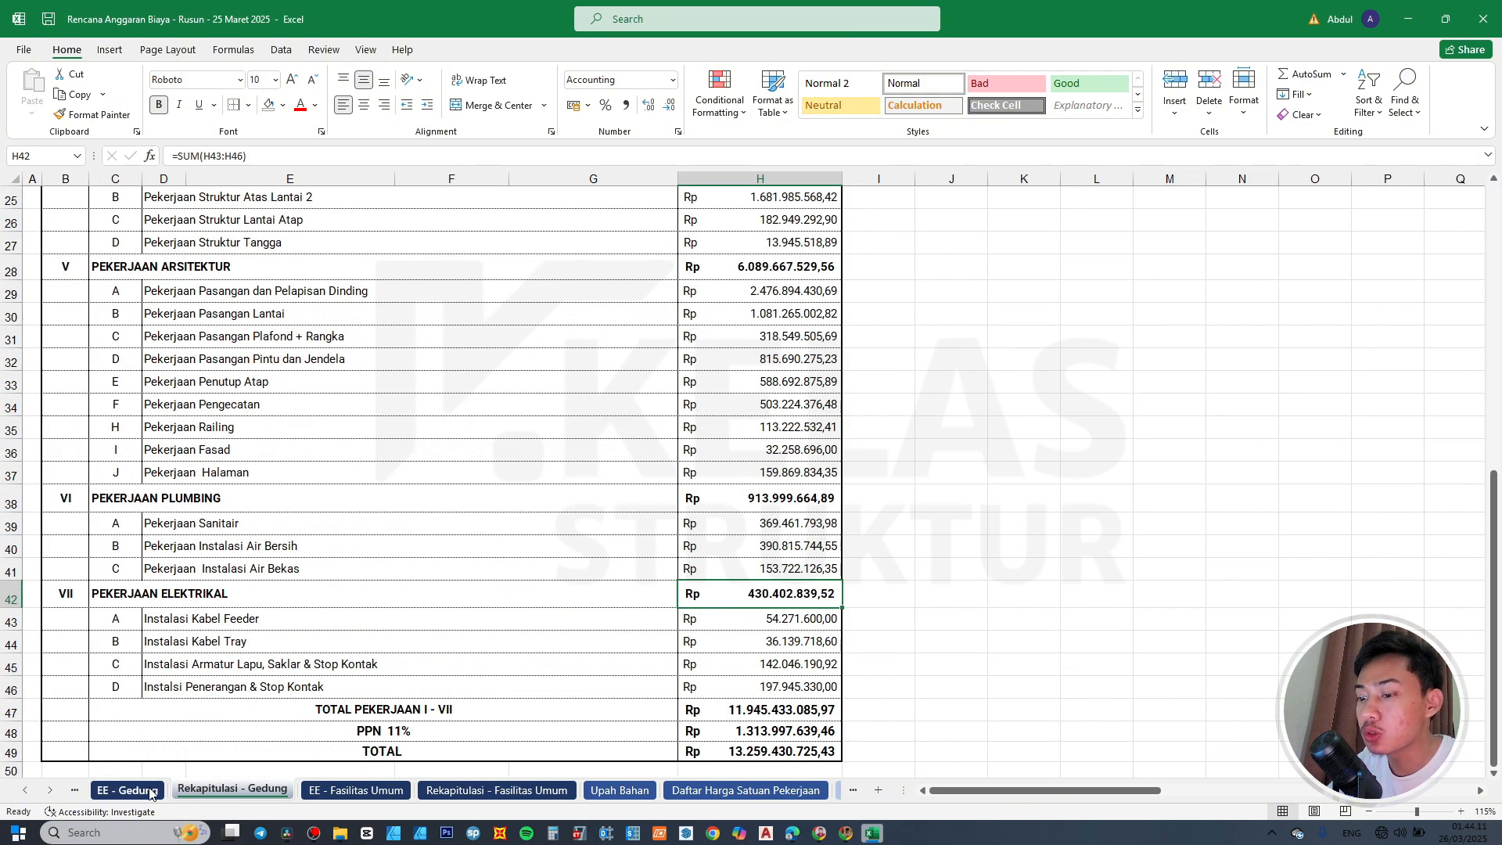
Look through the lettered Pekerjaan Elektrikal items in EE - Gedung for any missing from the recap, and return to Rekapitulasi - Gedung.
left_click(119, 791)
left_click(101, 452)
scroll(118, 461, "down", 20)
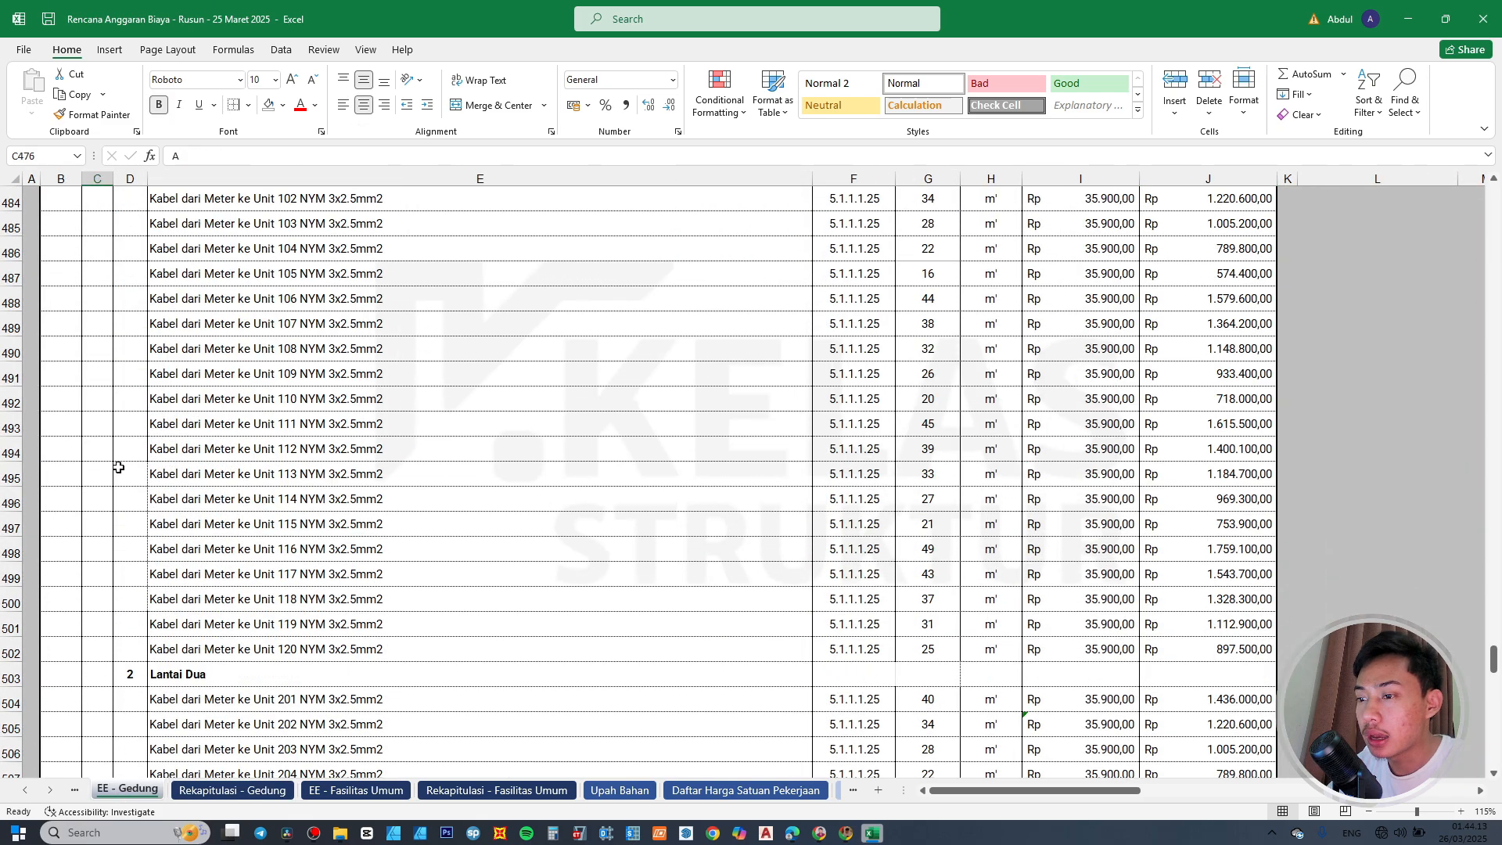
scroll(119, 563, "down", 6)
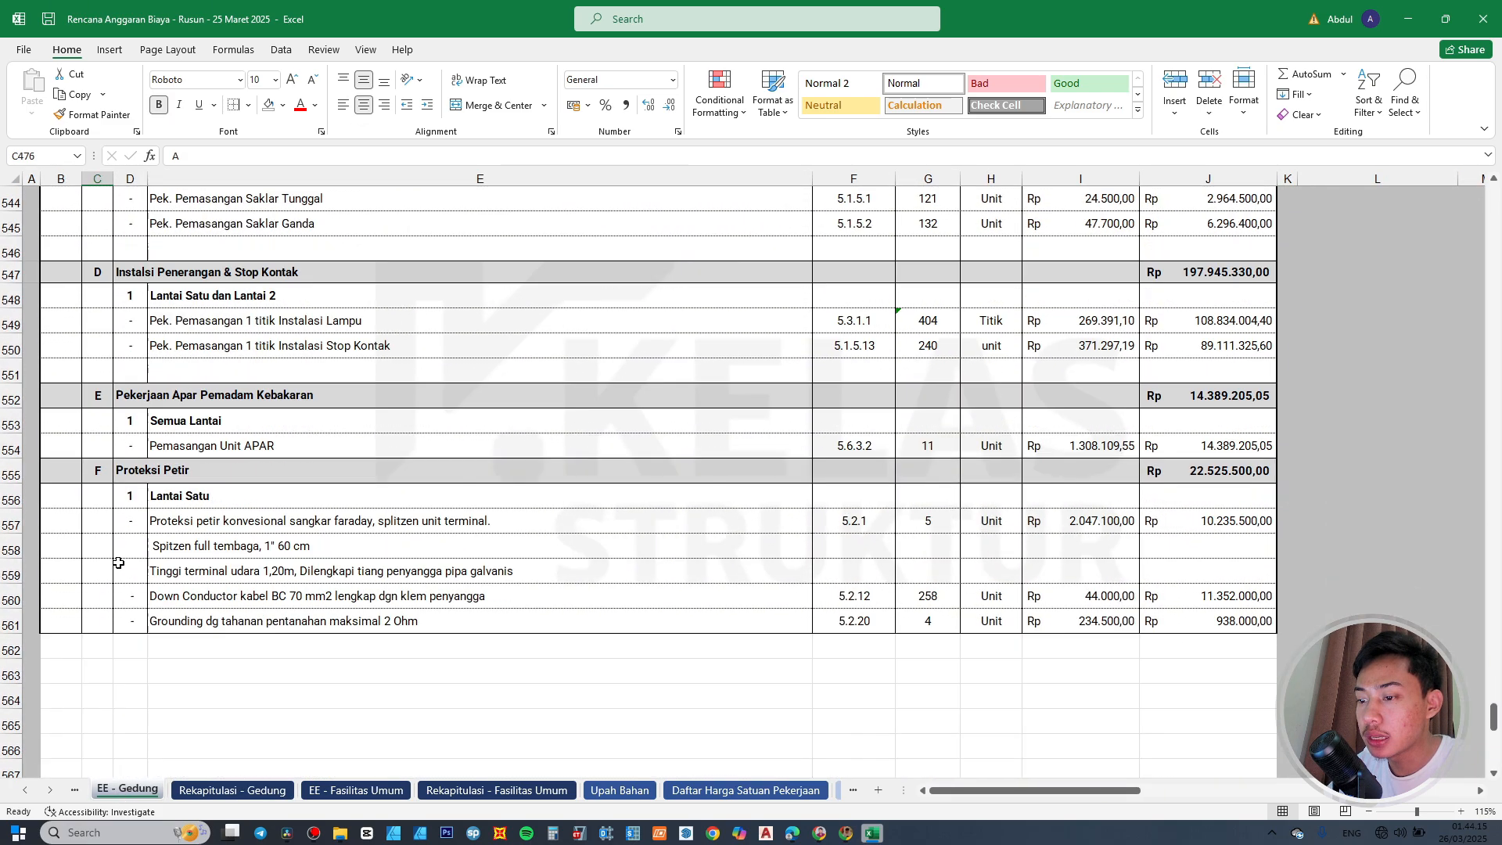
scroll(100, 445, "up", 2)
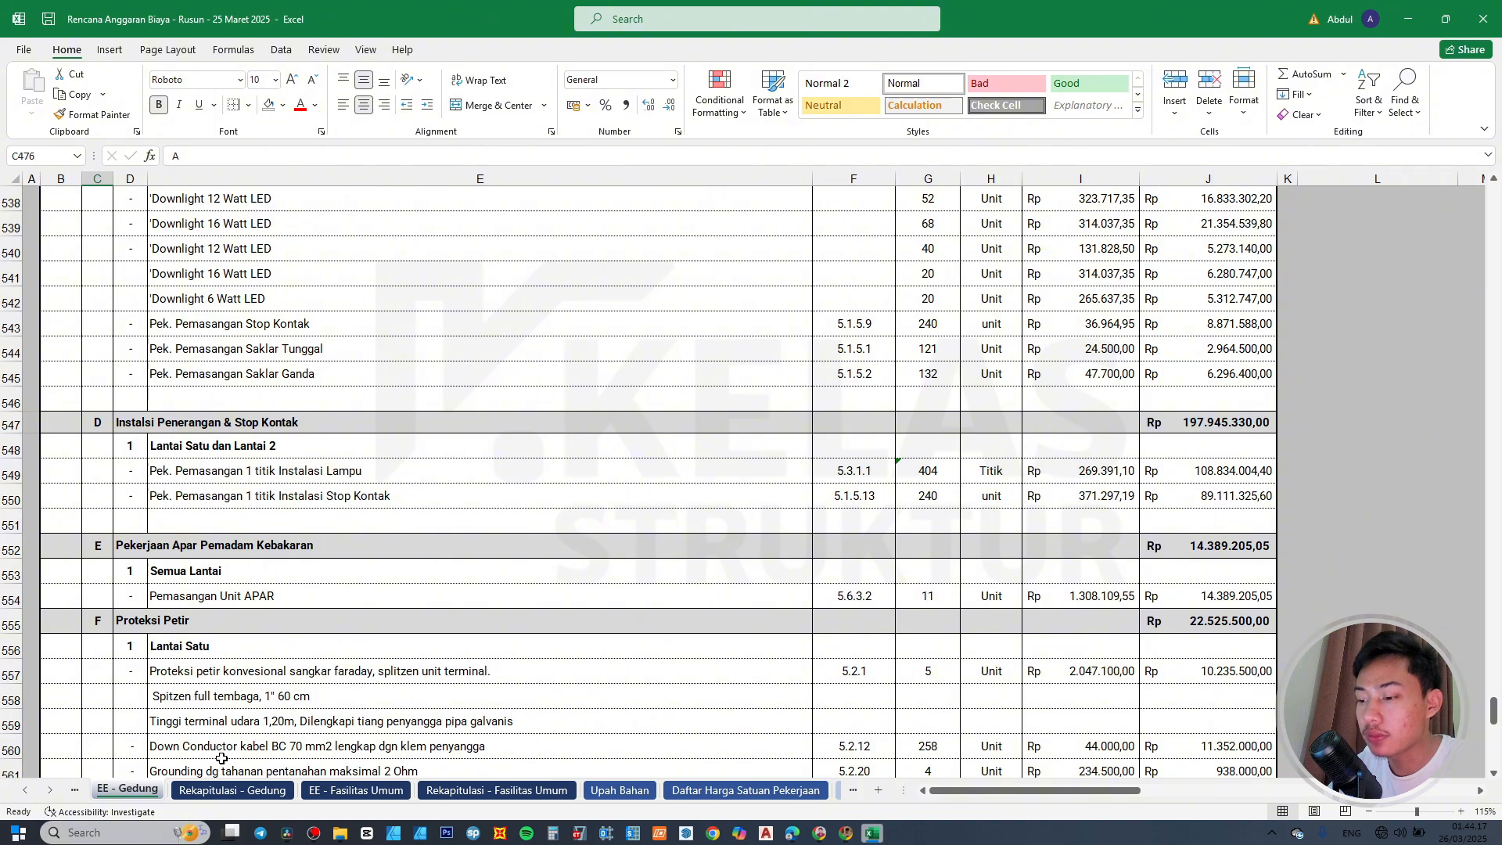
left_click(205, 789)
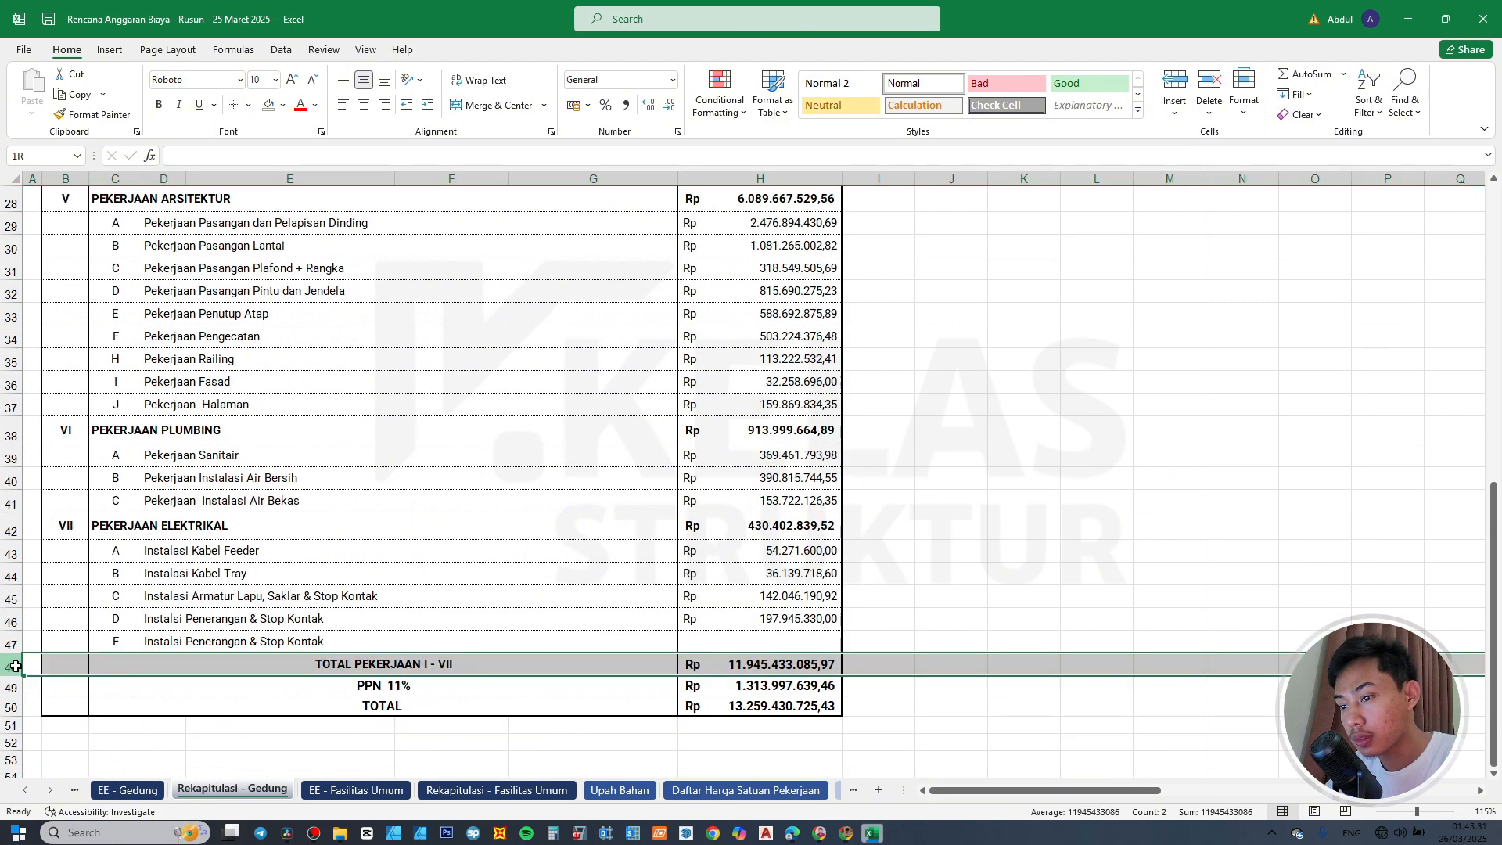
Insert an empty row directly above TOTAL PEKERJAAN I - VII in the recap.
right_click(16, 665)
left_click(72, 532)
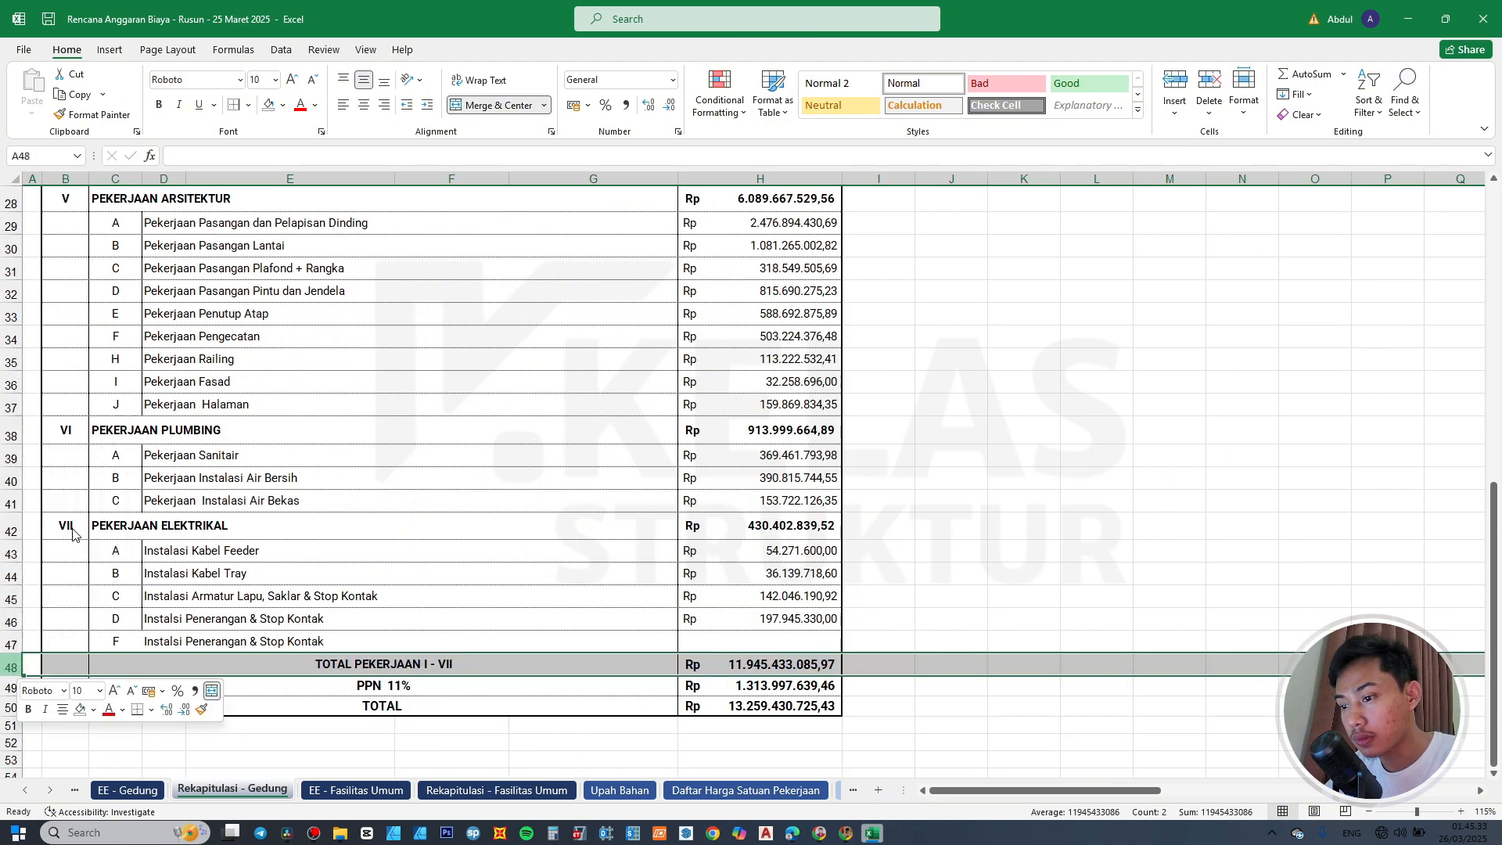
left_click(119, 649)
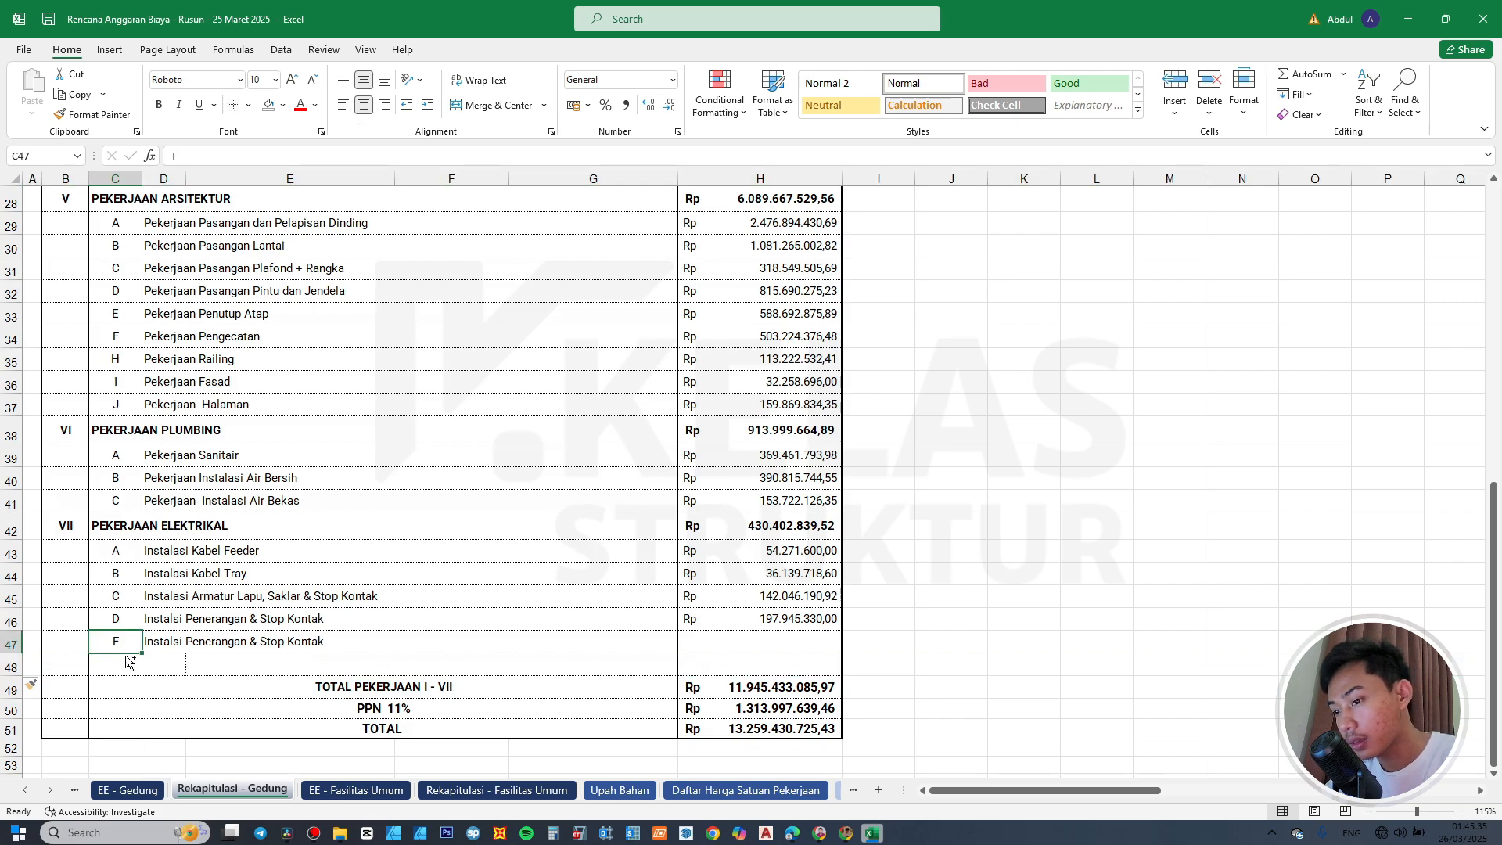
Copy the item F letter and description into the new row 48, and reletter the entry in row 47 as E.
left_click_drag(141, 643, 163, 645)
key("ctrl+c")
left_click(130, 664)
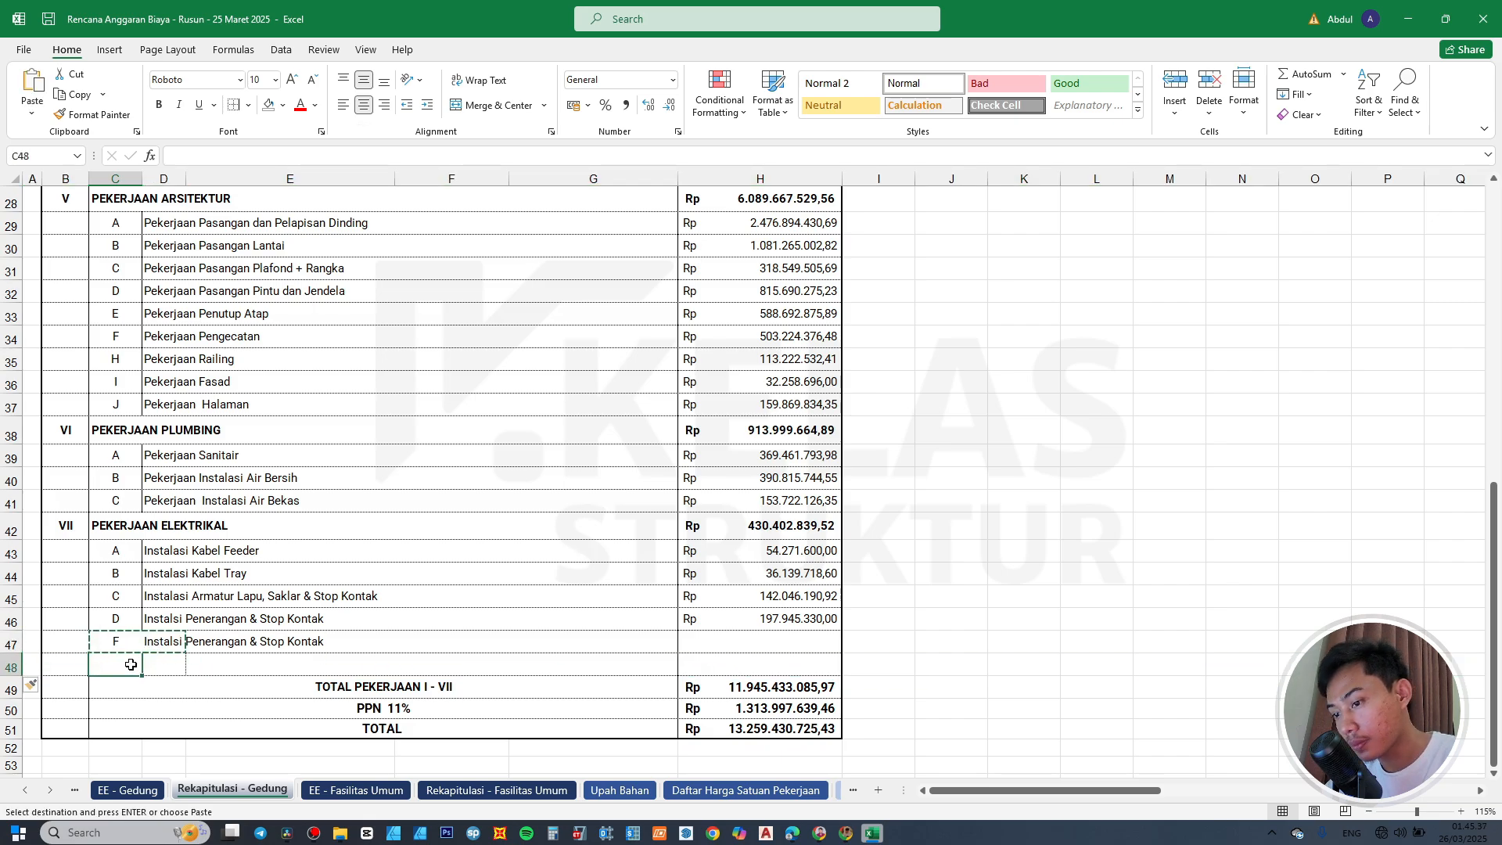
key("Return")
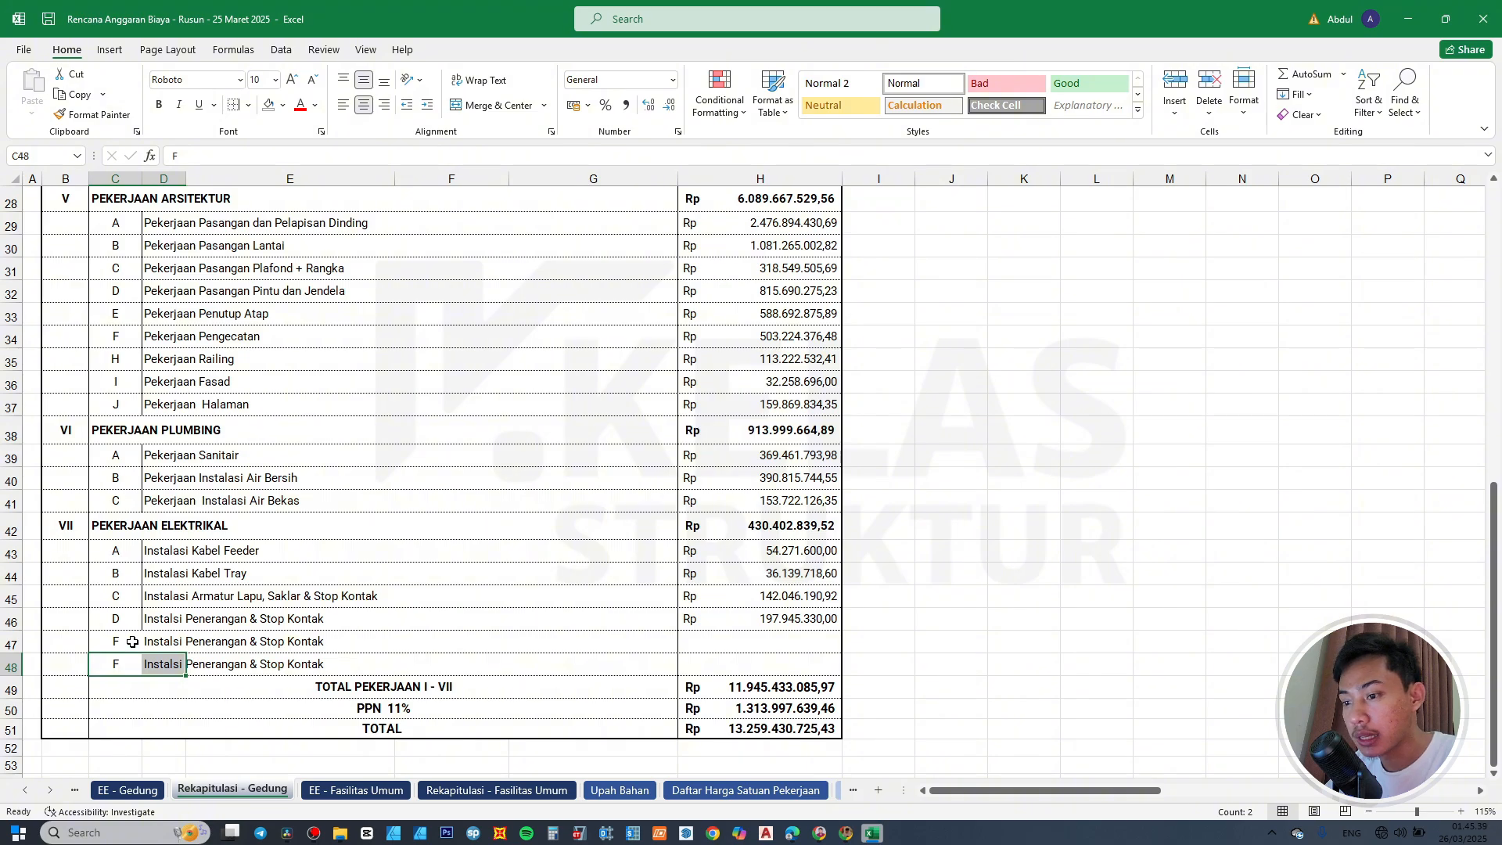
left_click(132, 642)
type("W")
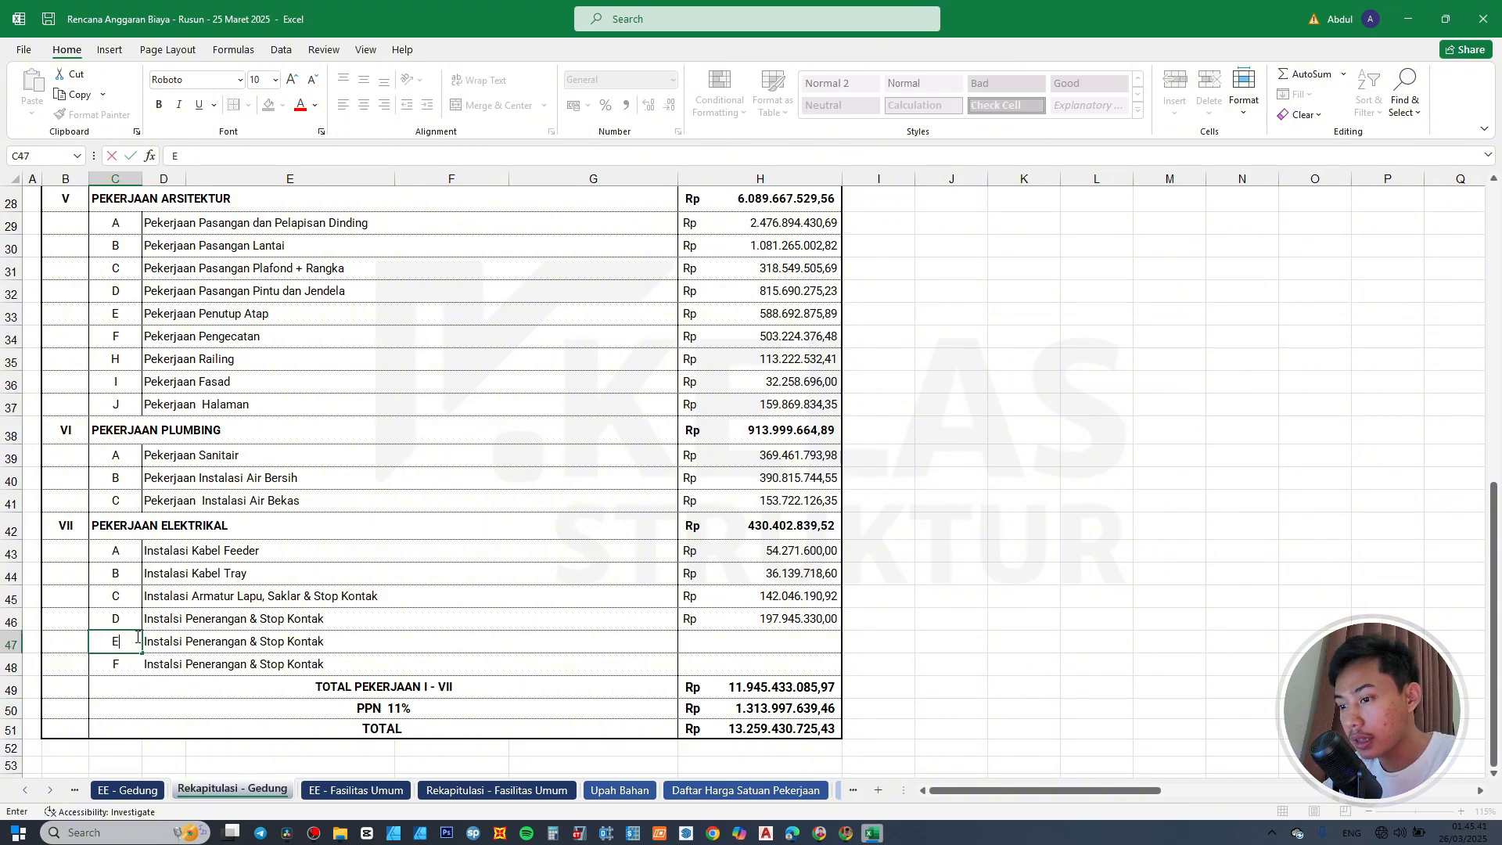
key("Tab")
Replace the item E description with "Pekerjaan Apar Pemadam Kebakaran", copied from the item E heading in EE - Gedung.
left_click(126, 791)
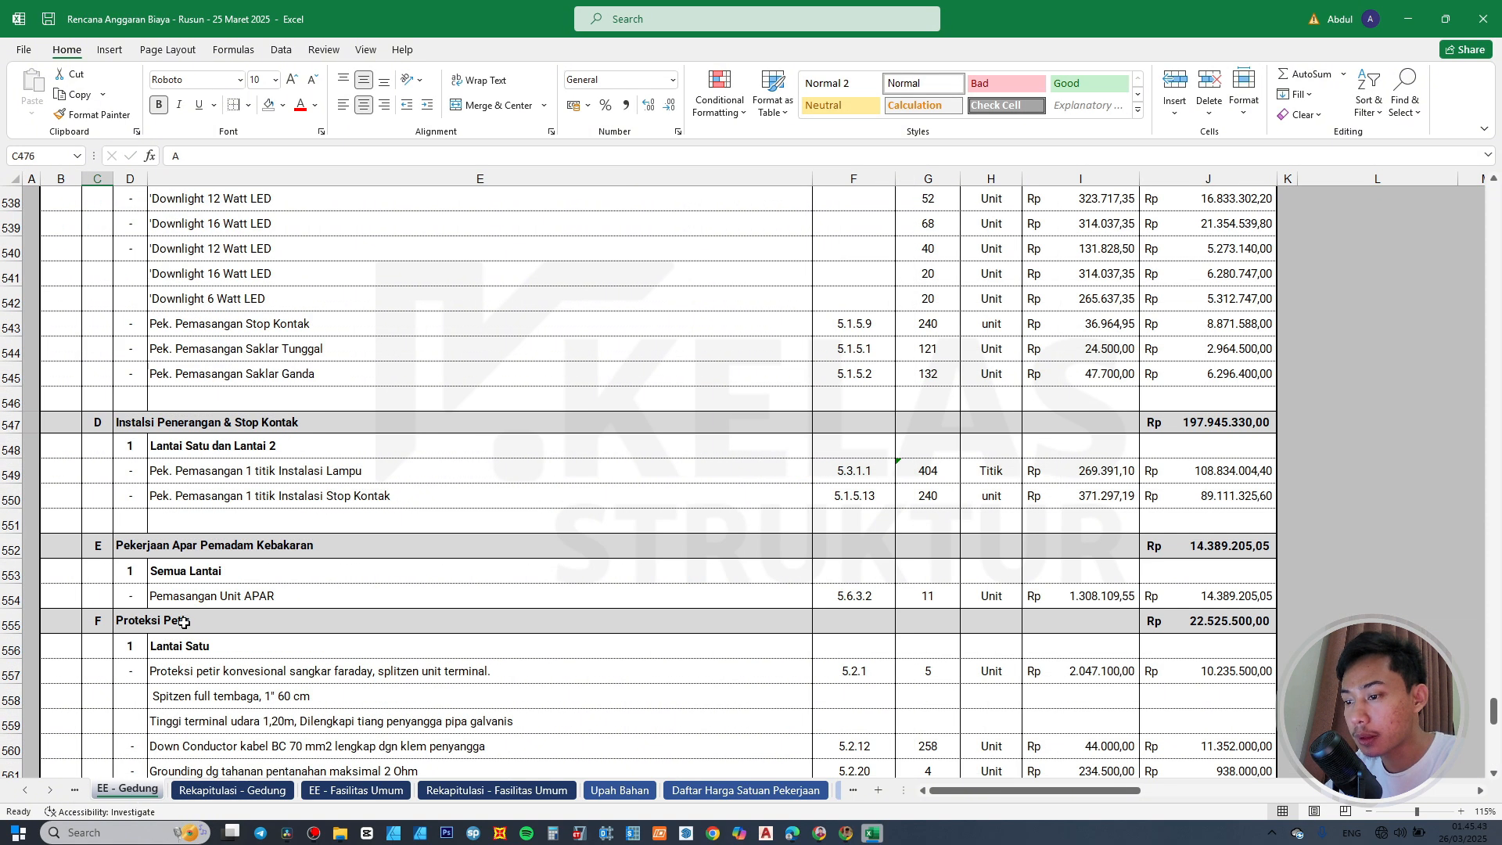
scroll(187, 618, "down", 5)
scroll(205, 587, "up", 2)
left_click(151, 320)
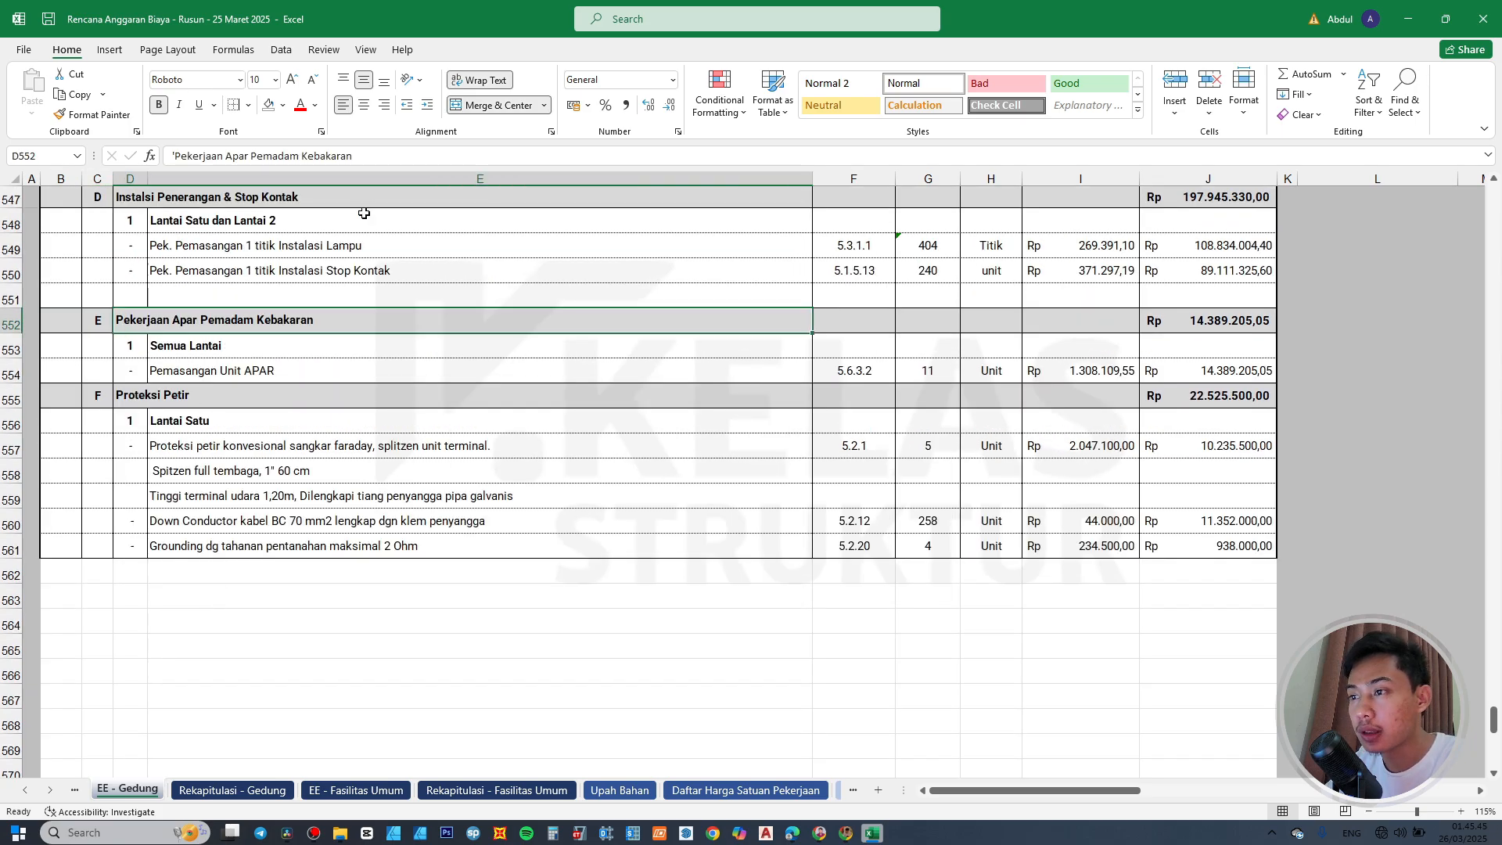
left_click_drag(389, 157, 153, 167)
key("ctrl+c")
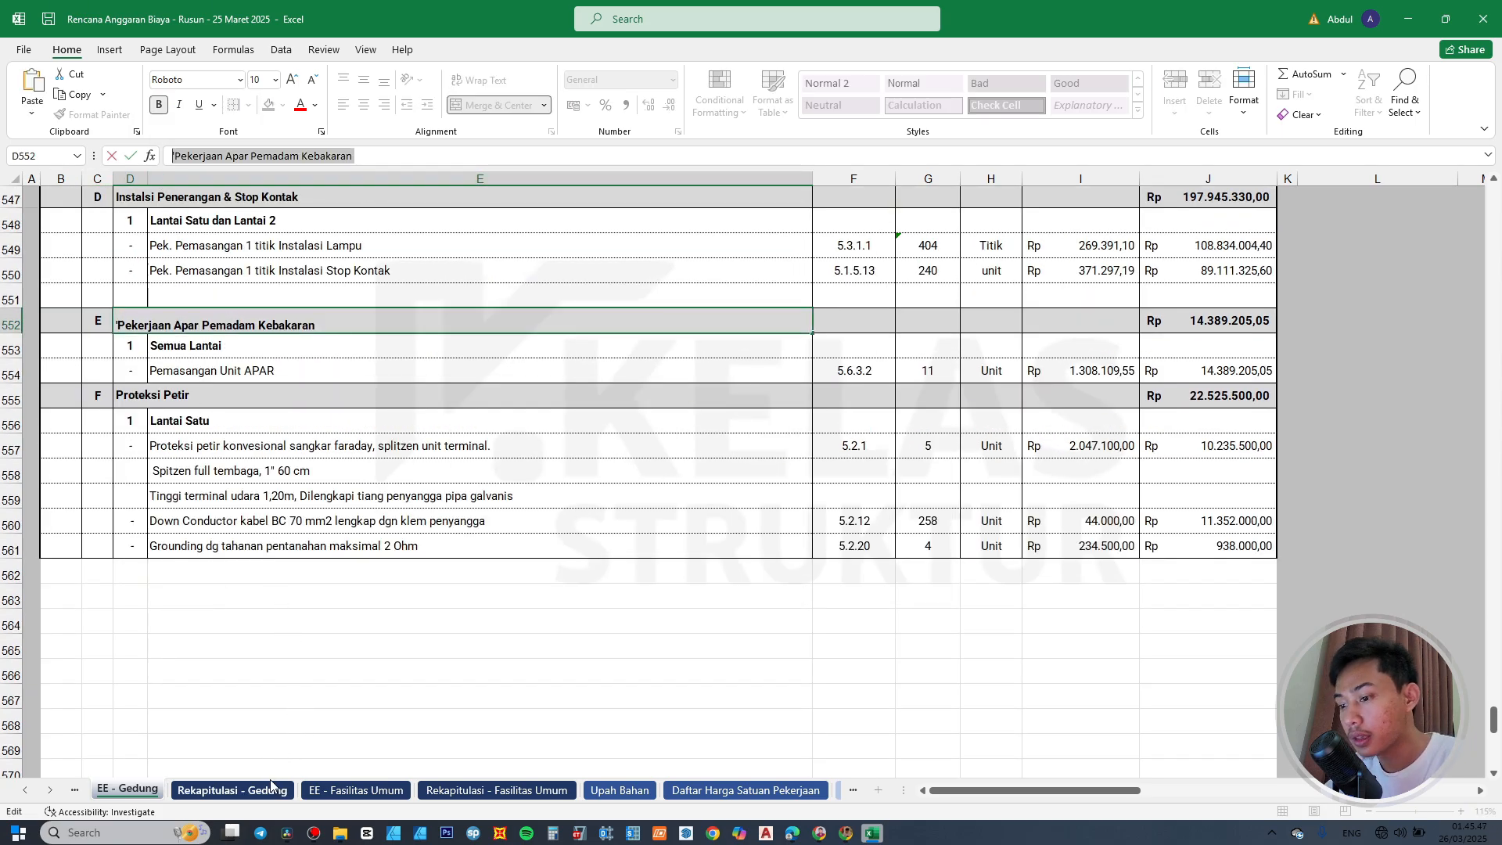
left_click(228, 791)
left_click_drag(341, 156, 171, 156)
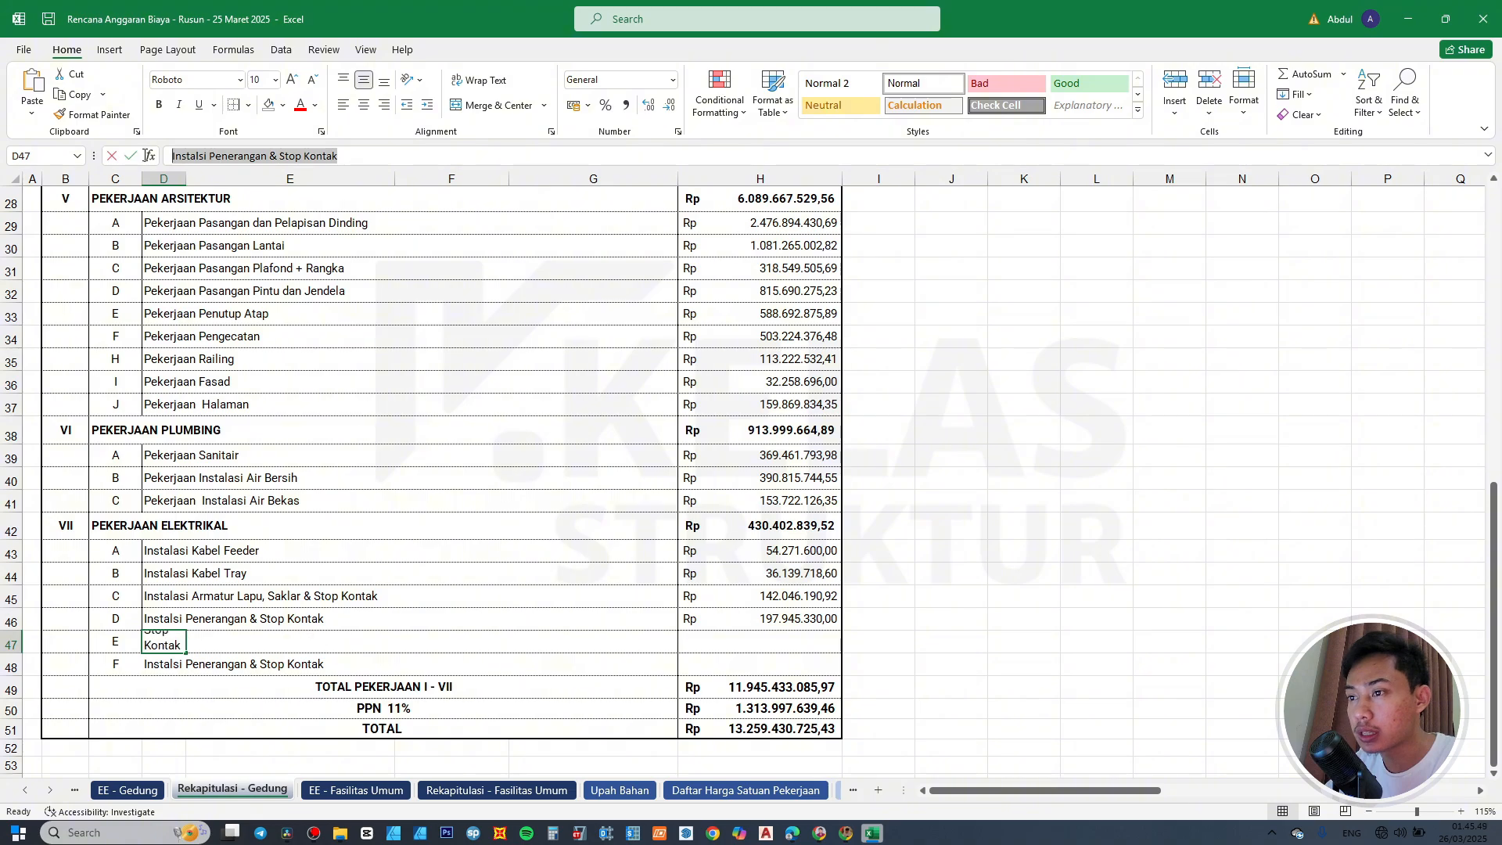
key("ctrl+v")
Replace the item F description with "Proteksi Petir", copied from the item F heading in EE - Gedung.
left_click(156, 791)
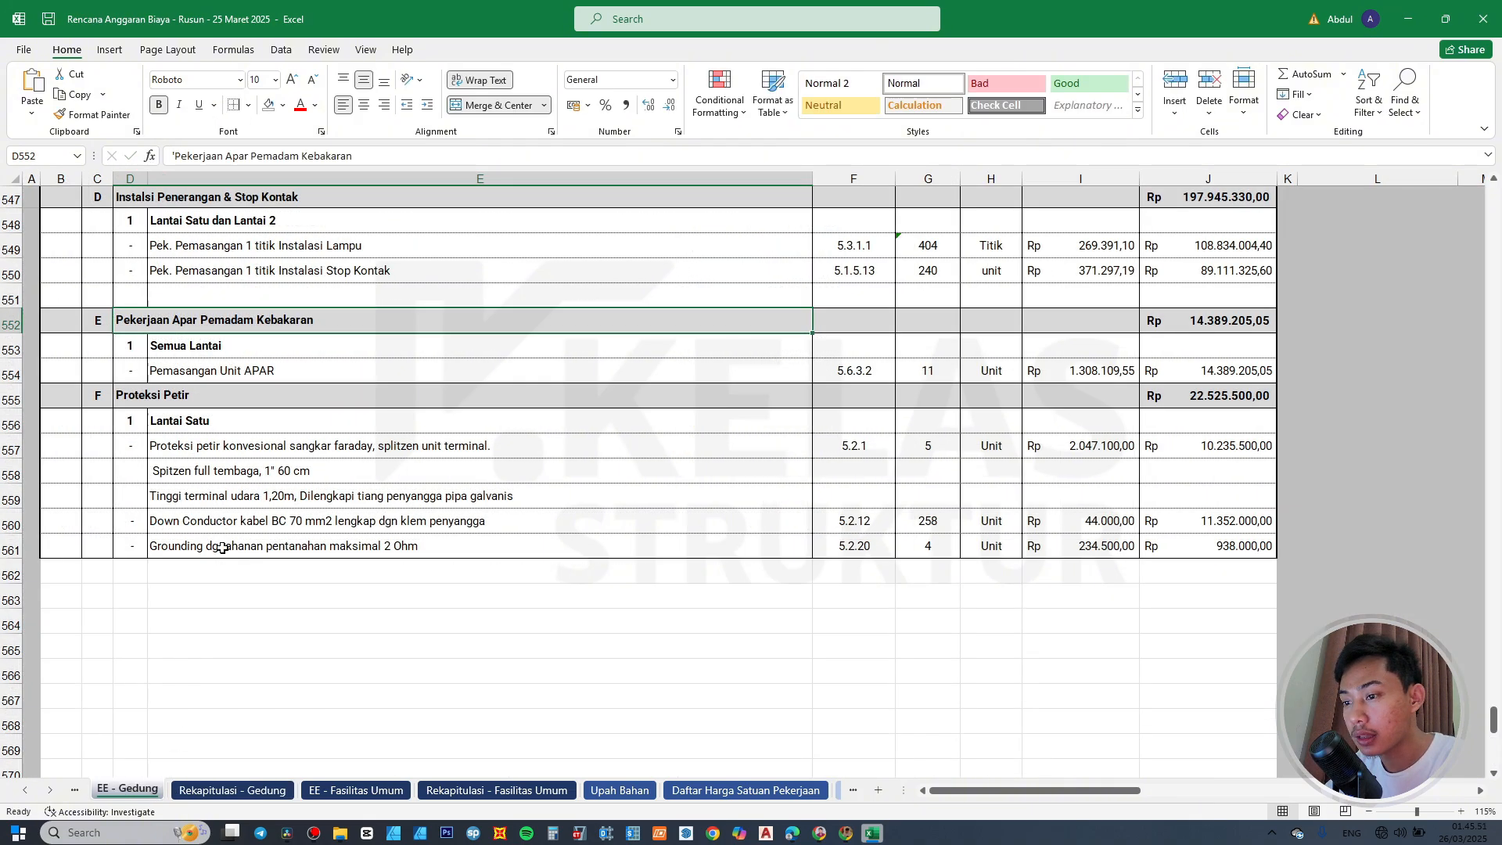
left_click(144, 396)
left_click_drag(243, 156, 172, 155)
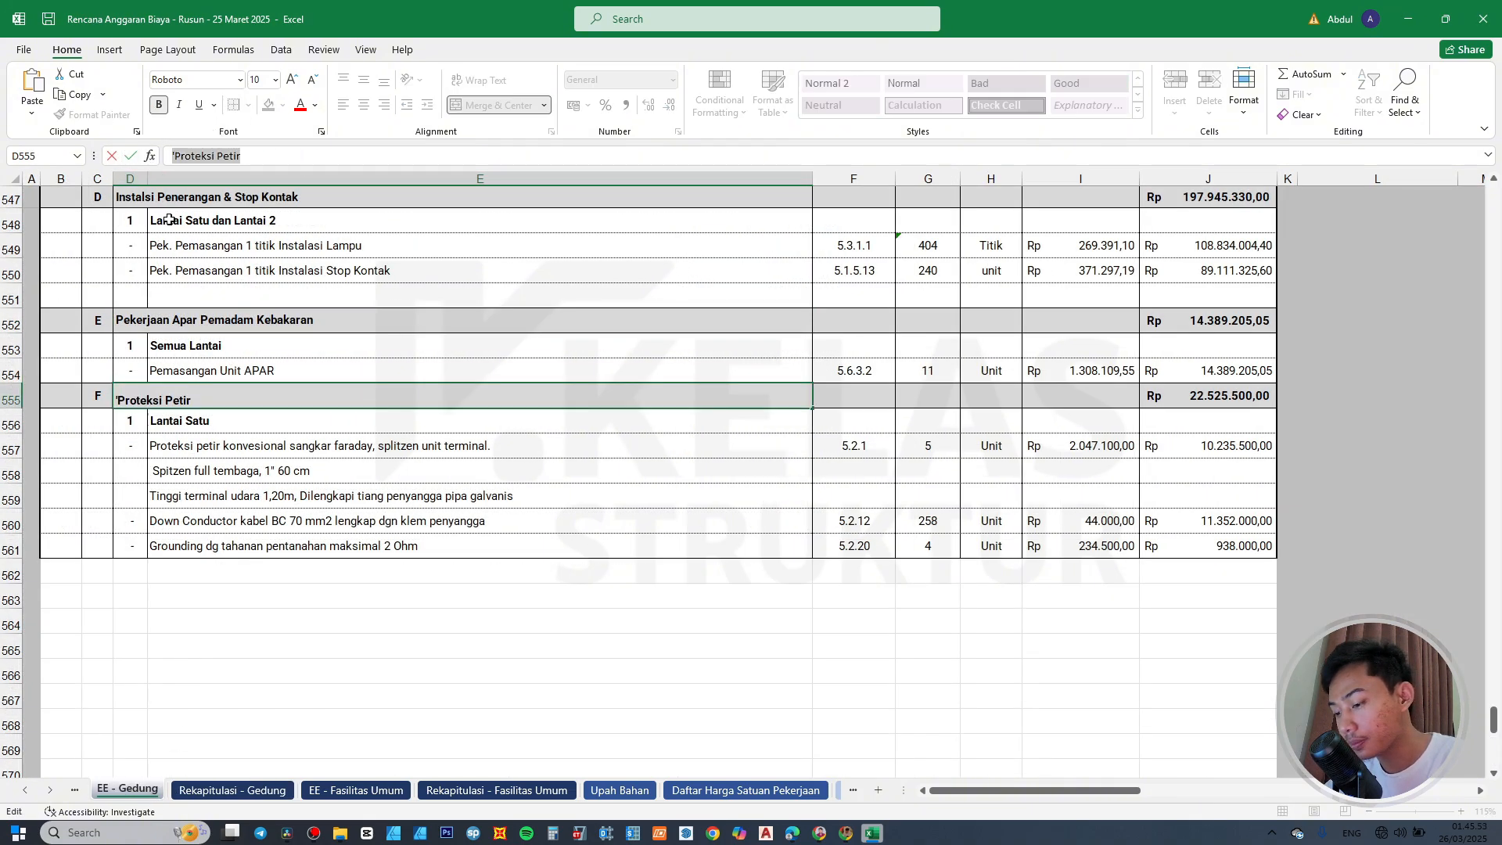
left_click(231, 792)
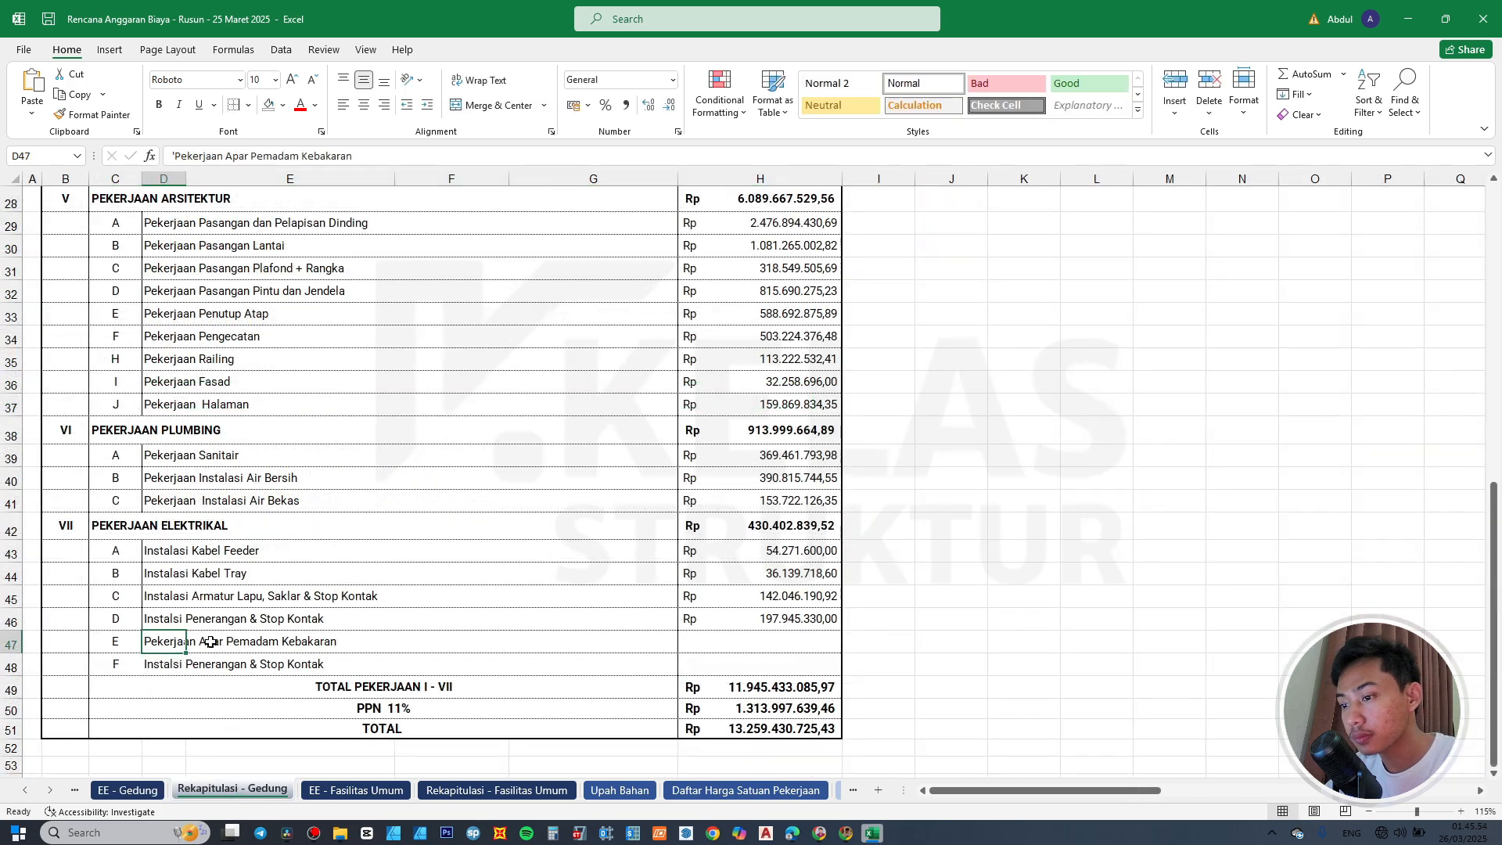
left_click(162, 665)
left_click_drag(356, 159, 176, 156)
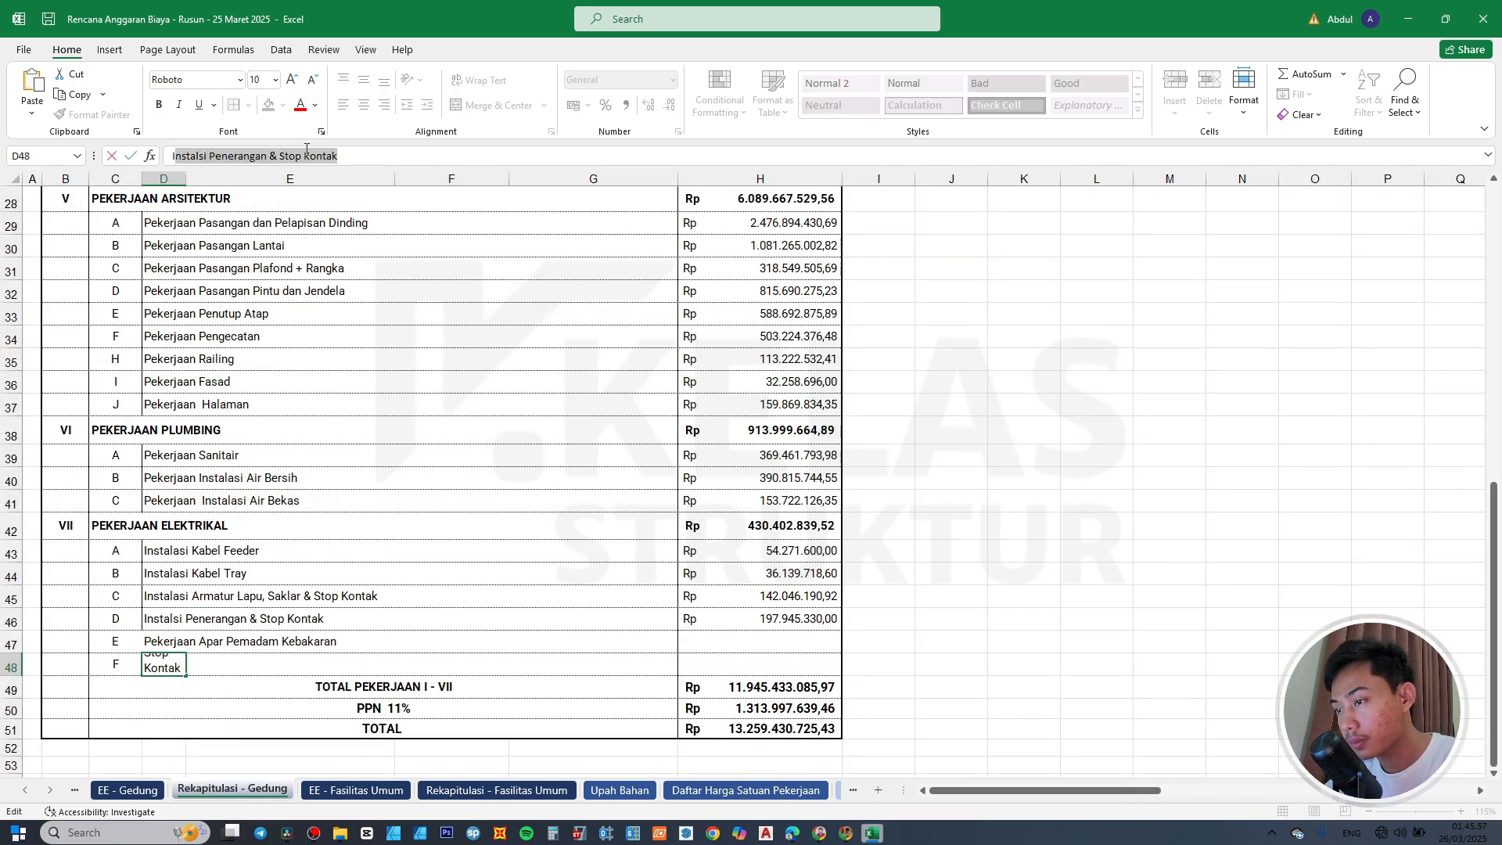
left_click_drag(341, 156, 146, 158)
key("ctrl+v")
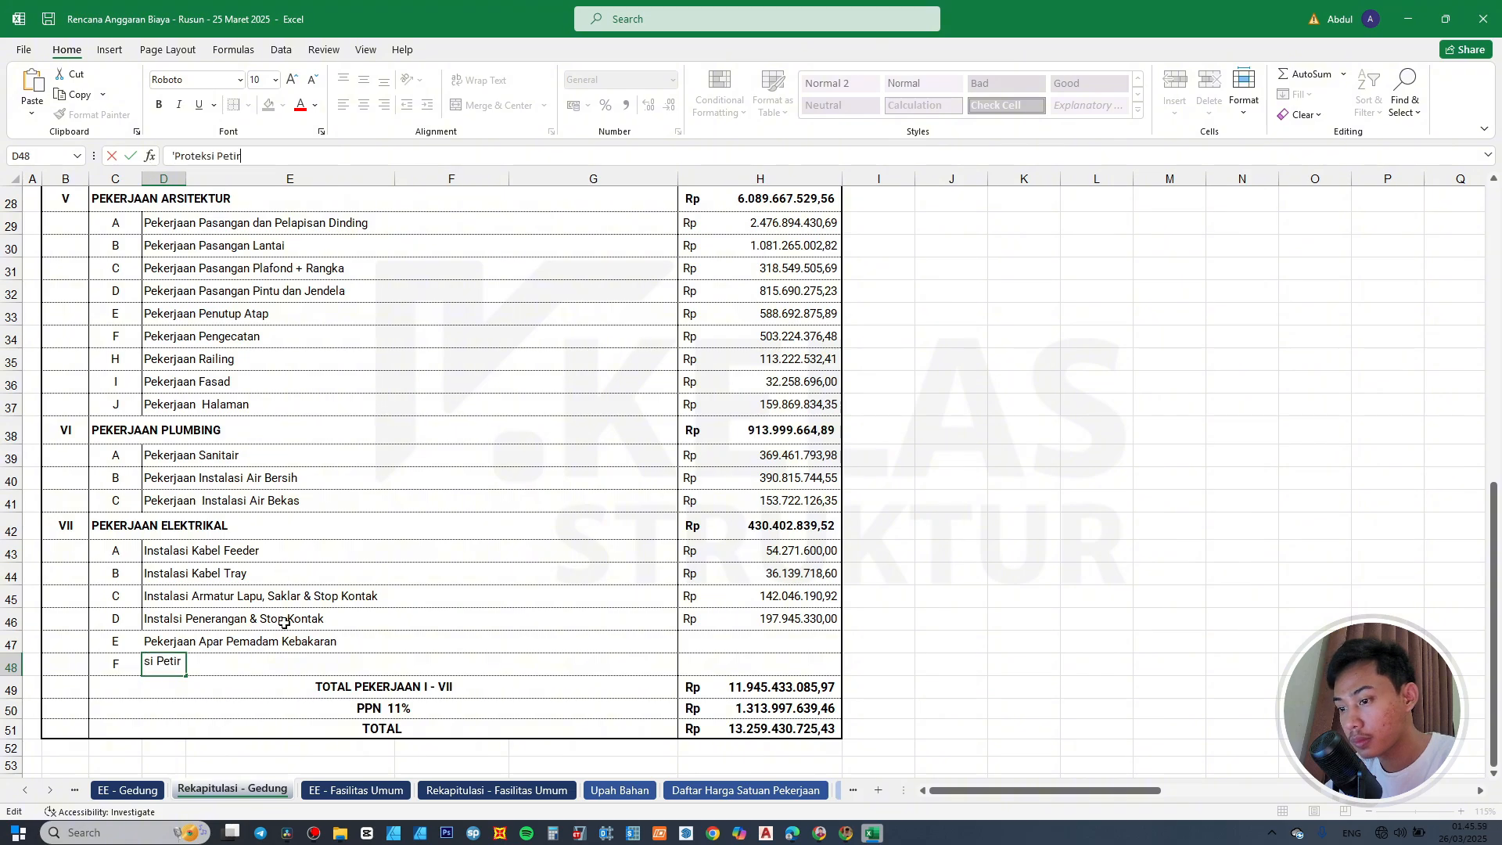
left_click(275, 667)
Link the Pekerjaan Apar Pemadam Kebakaran amount in H47 to its item E subtotal in EE - Gedung.
left_click(695, 646)
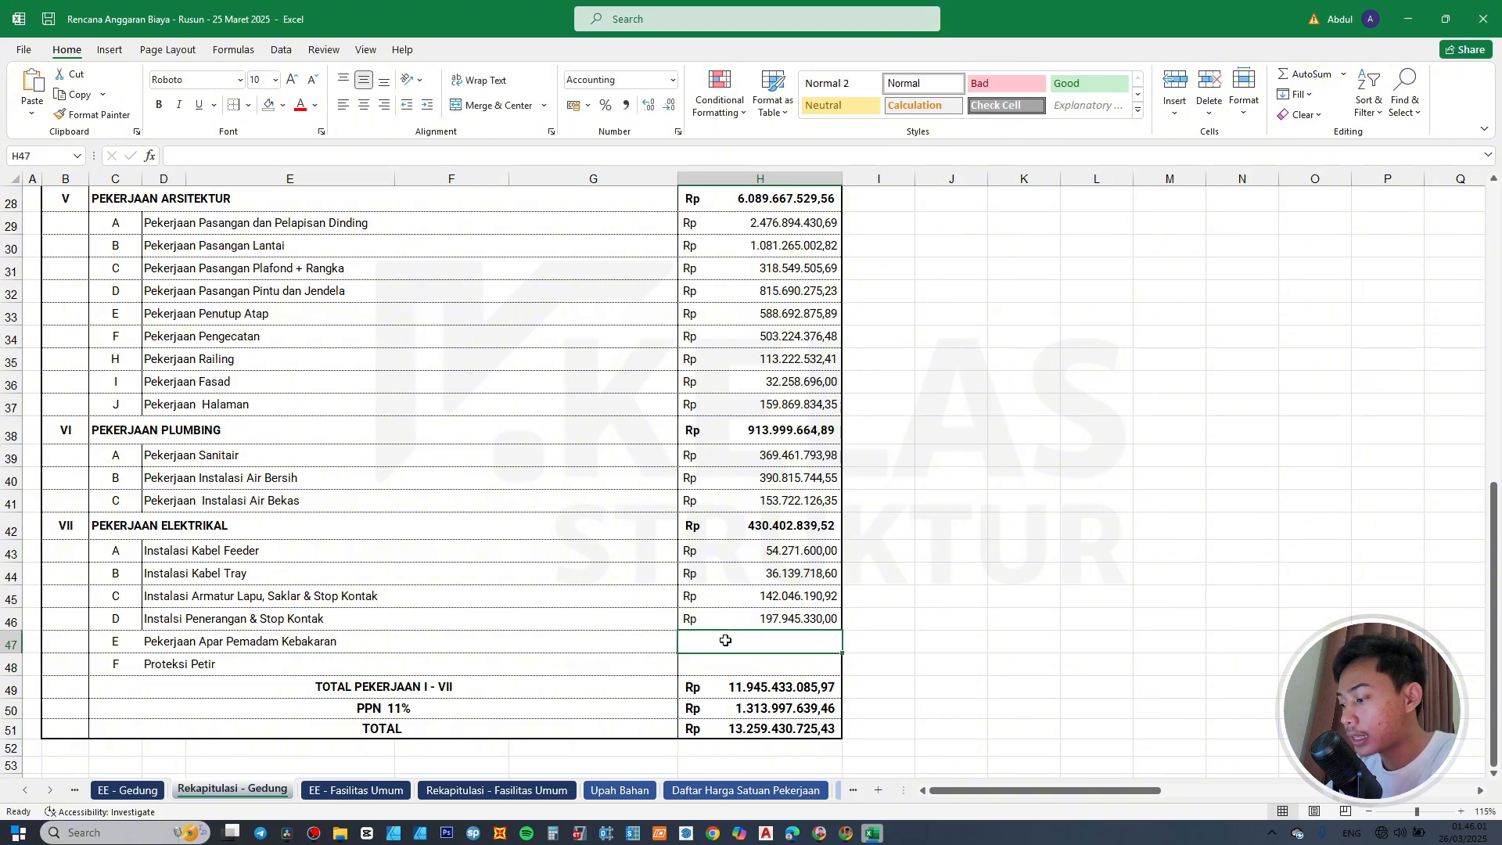
type("=")
left_click(128, 790)
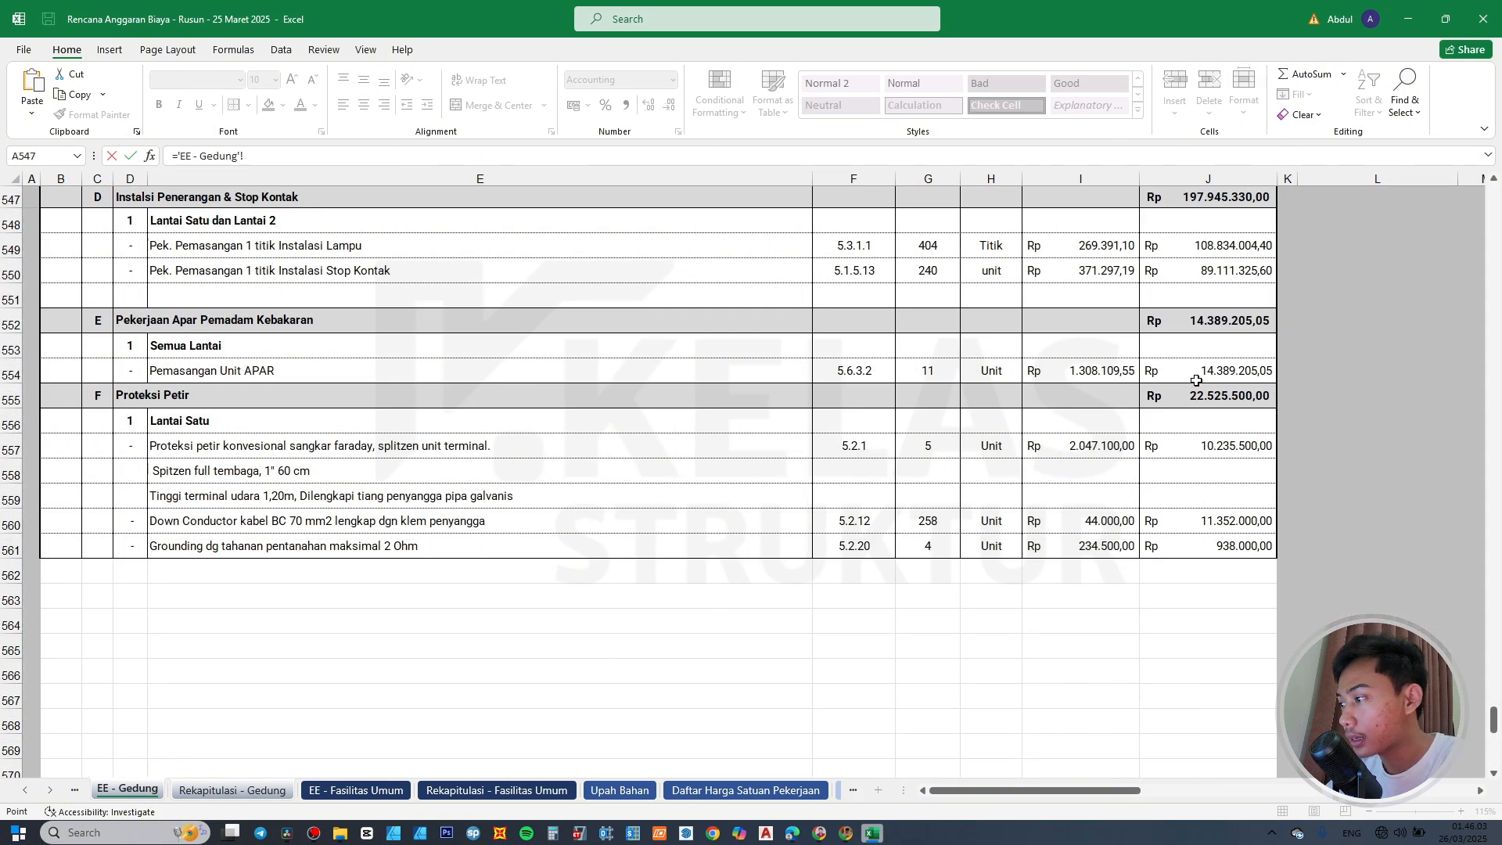
left_click(1197, 321)
key("Return")
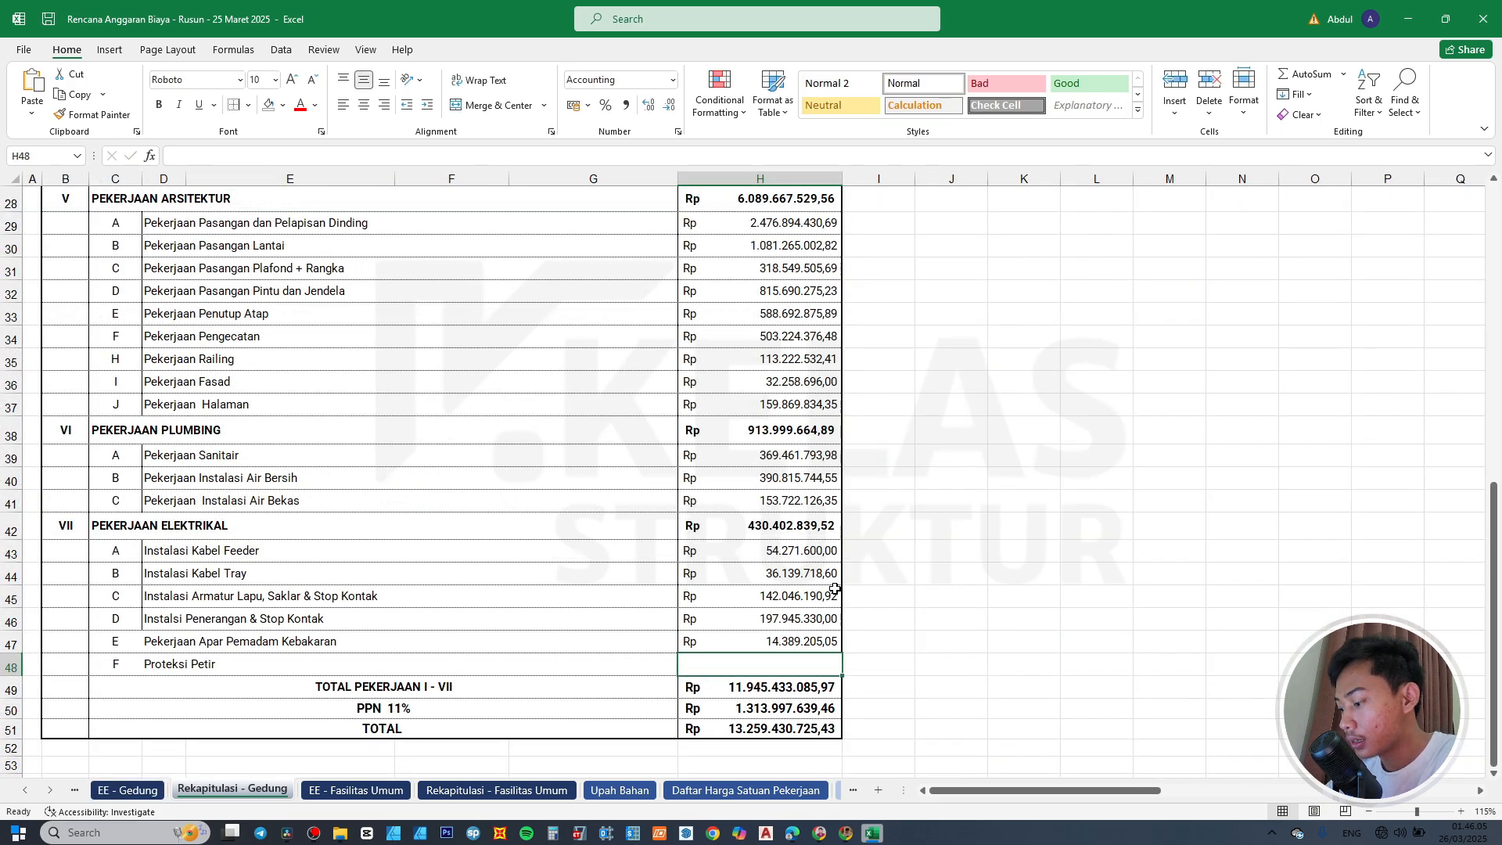
Link the Proteksi Petir amount in H48 to its item F subtotal in EE - Gedung.
type("=")
left_click(128, 790)
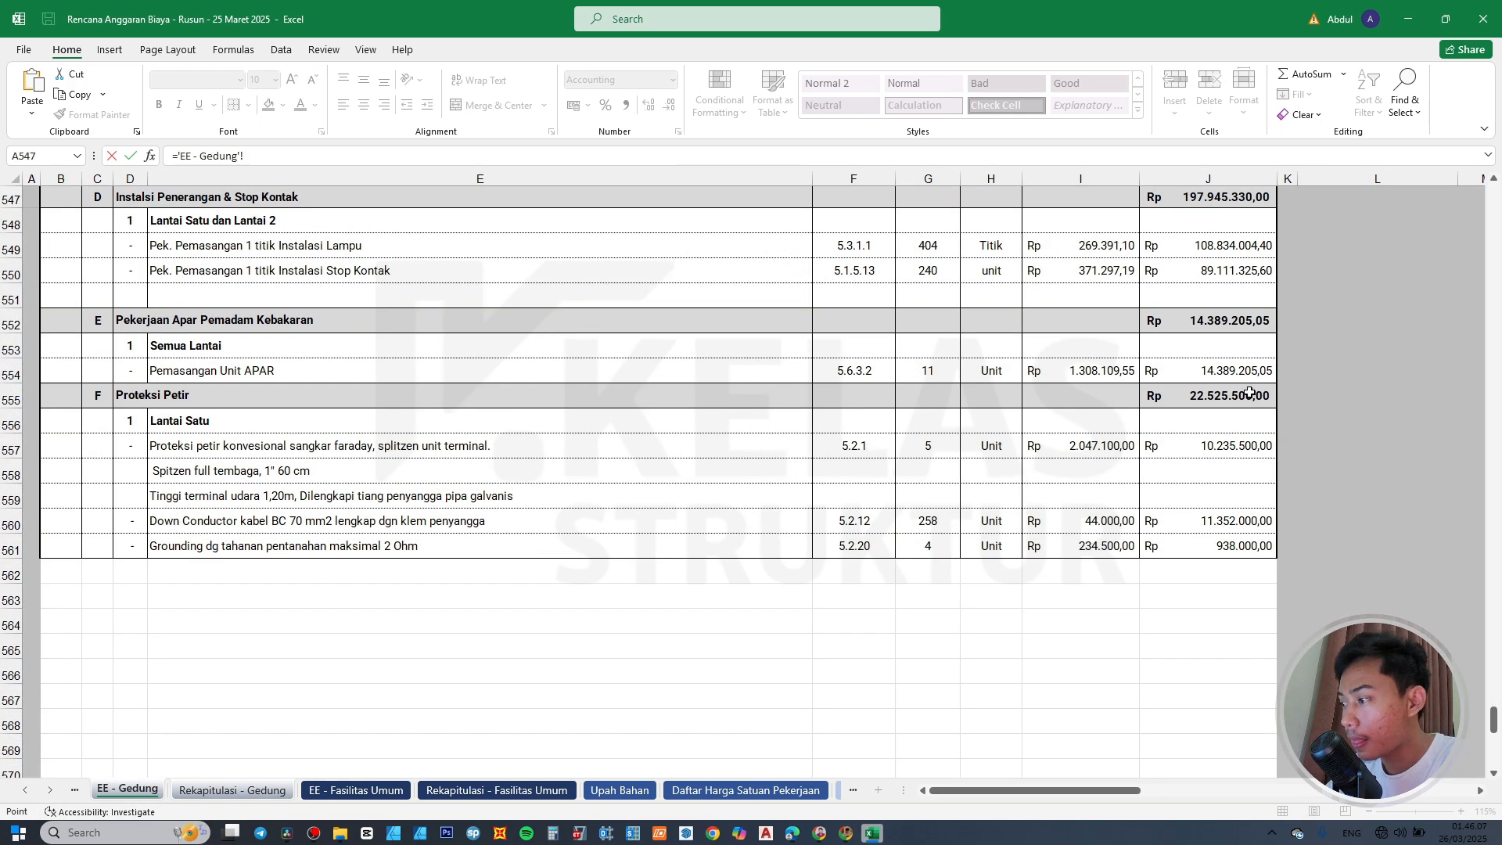
left_click(1236, 395)
key("Return")
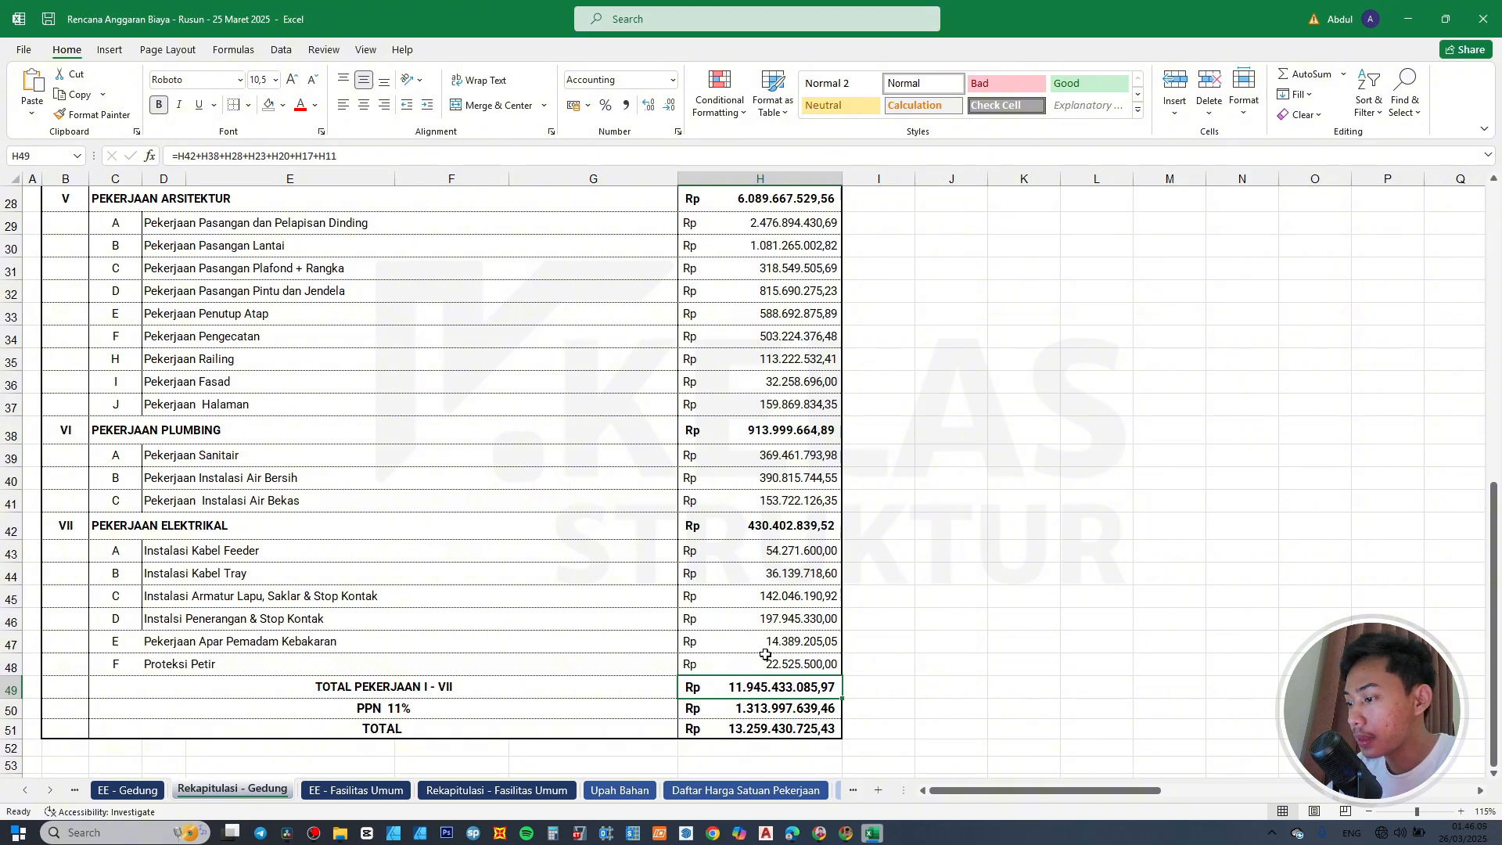
Extend the Pekerjaan Elektrikal subtotal to sum H43:H48 so it includes items E and F.
double_click(765, 682)
key("Escape")
double_click(777, 521)
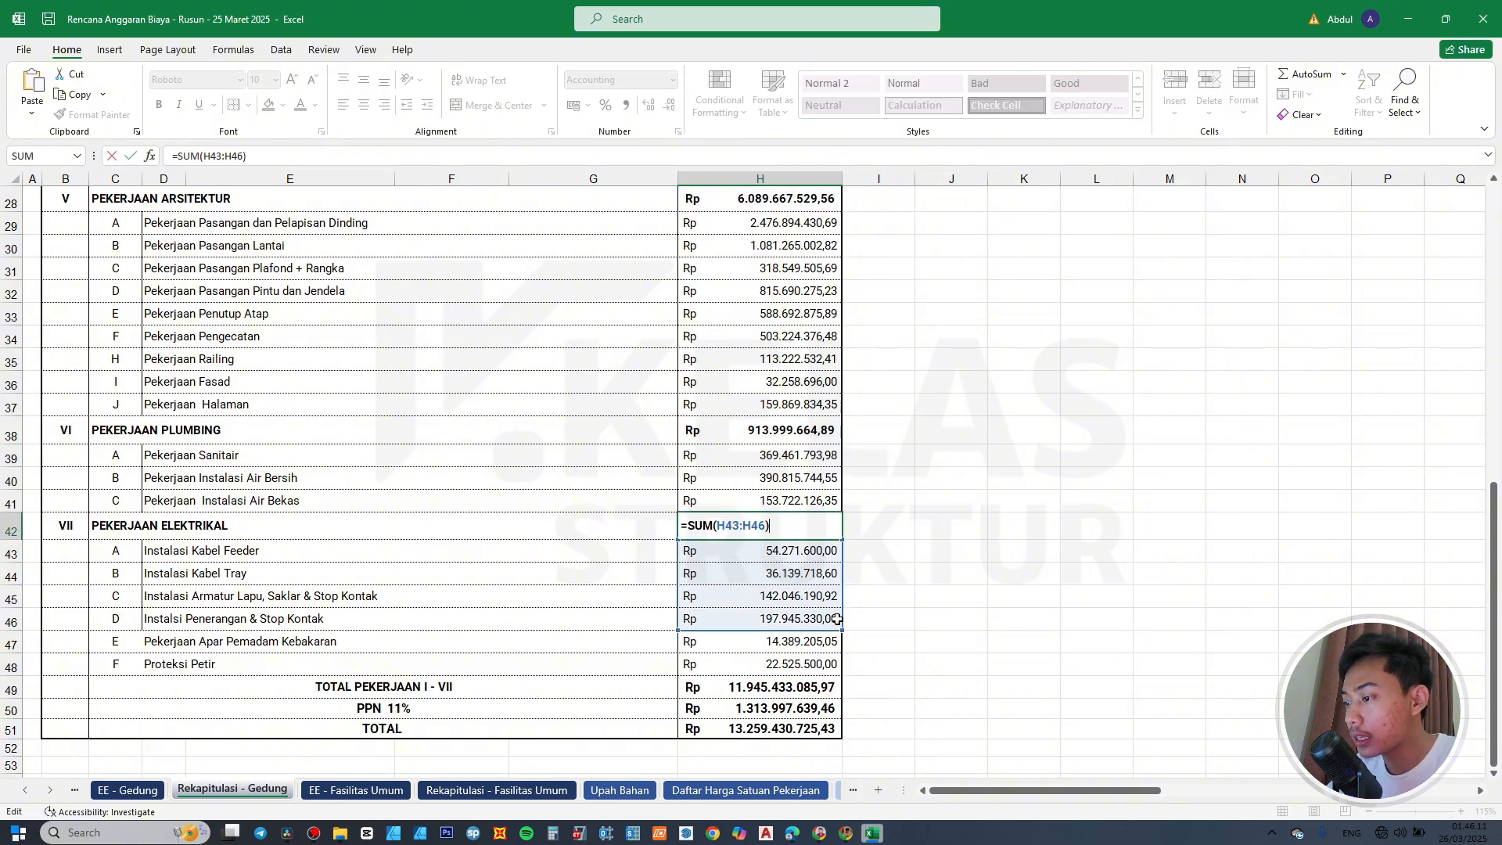
left_click_drag(838, 625, 877, 666)
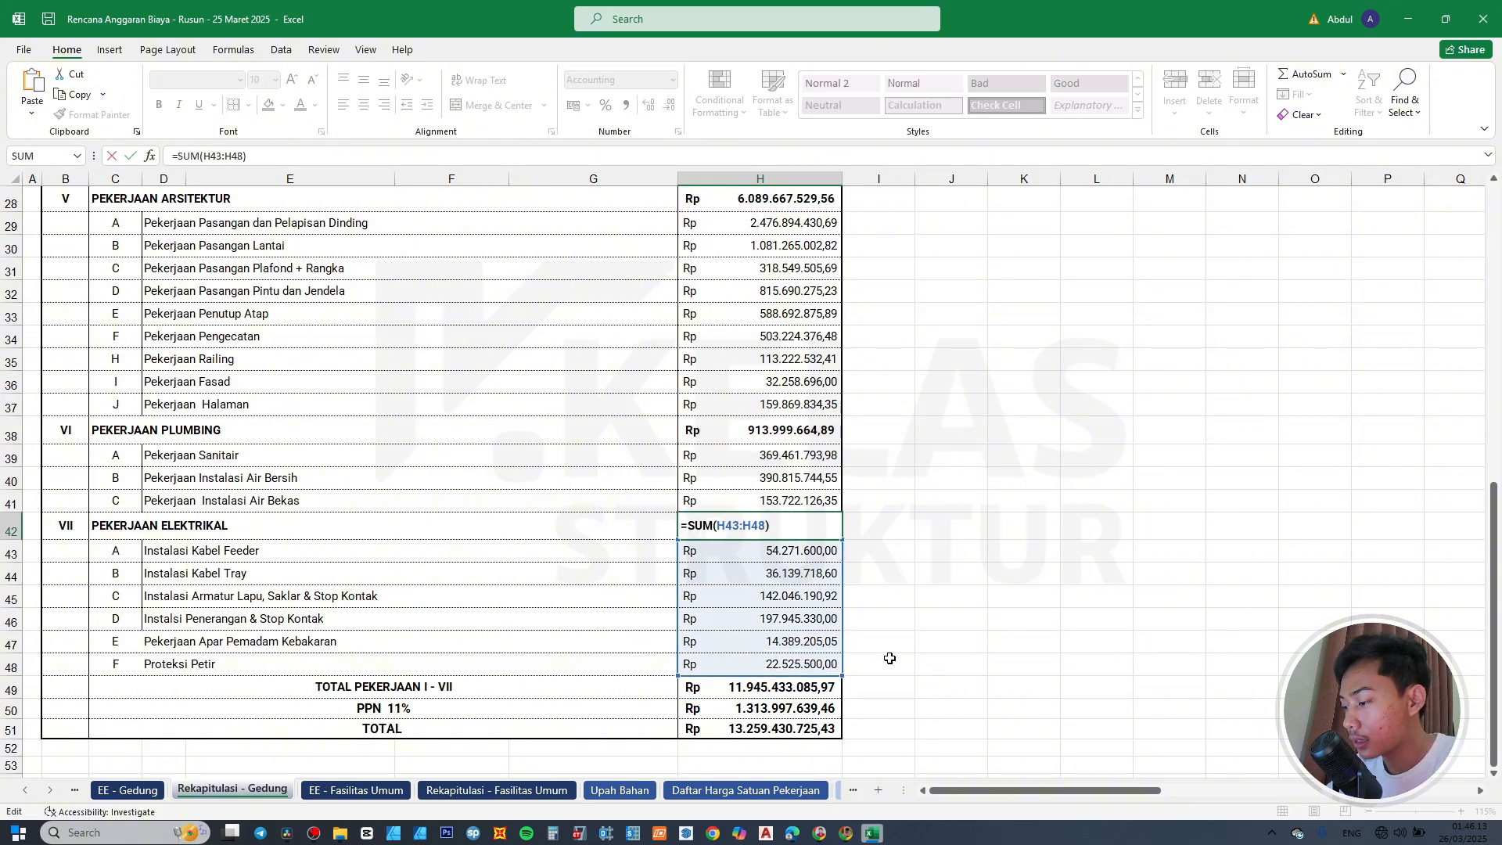
key("Return")
Compare the Pekerjaan Elektrikal subtotal with the section total in EE - Gedung, and return to Rekapitulasi - Gedung.
left_click(128, 790)
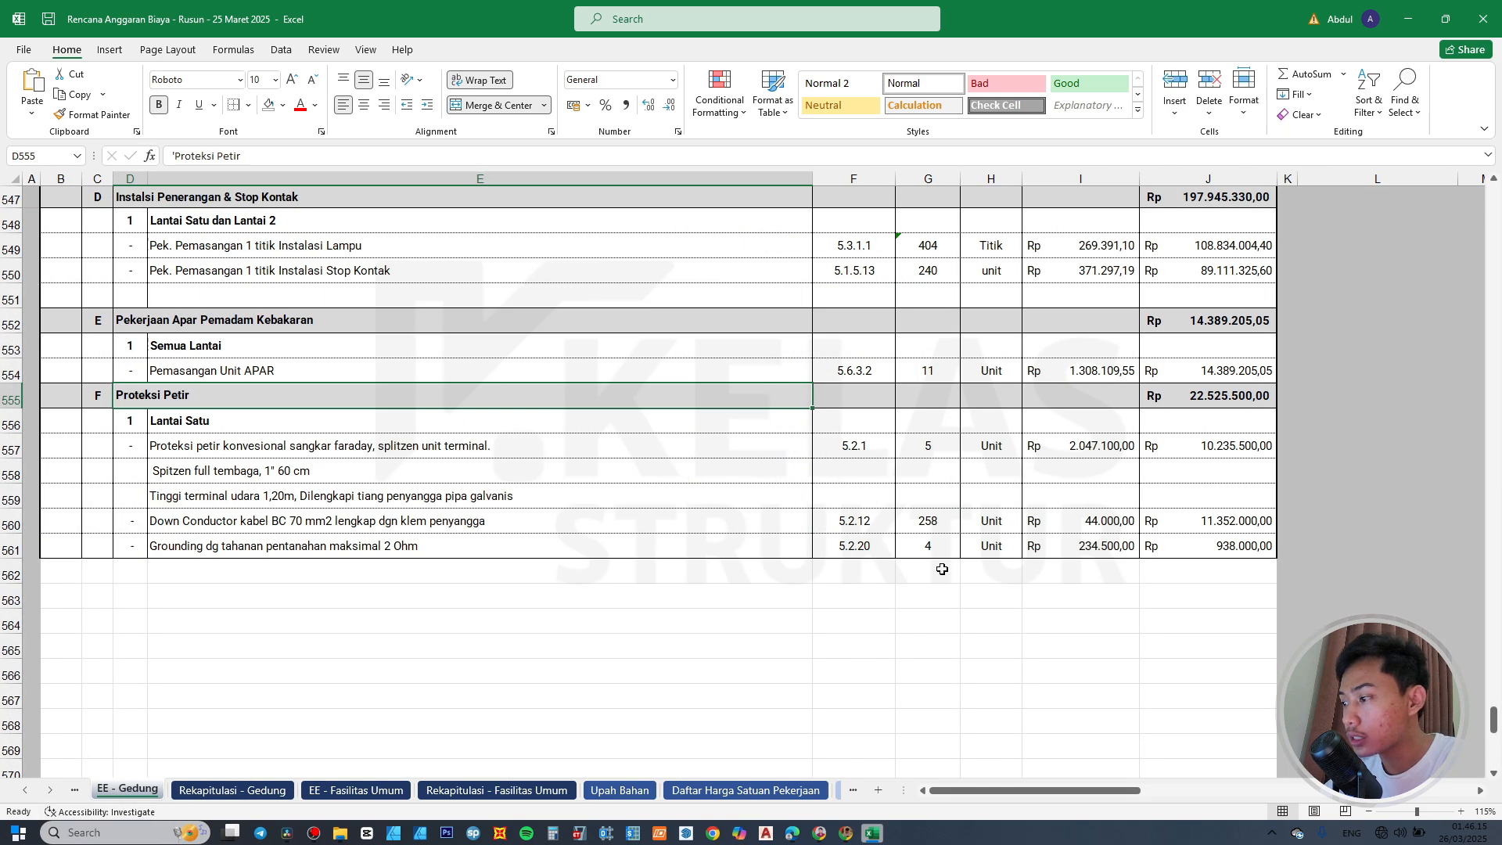
scroll(1221, 491, "up", 5)
scroll(1203, 366, "up", 19)
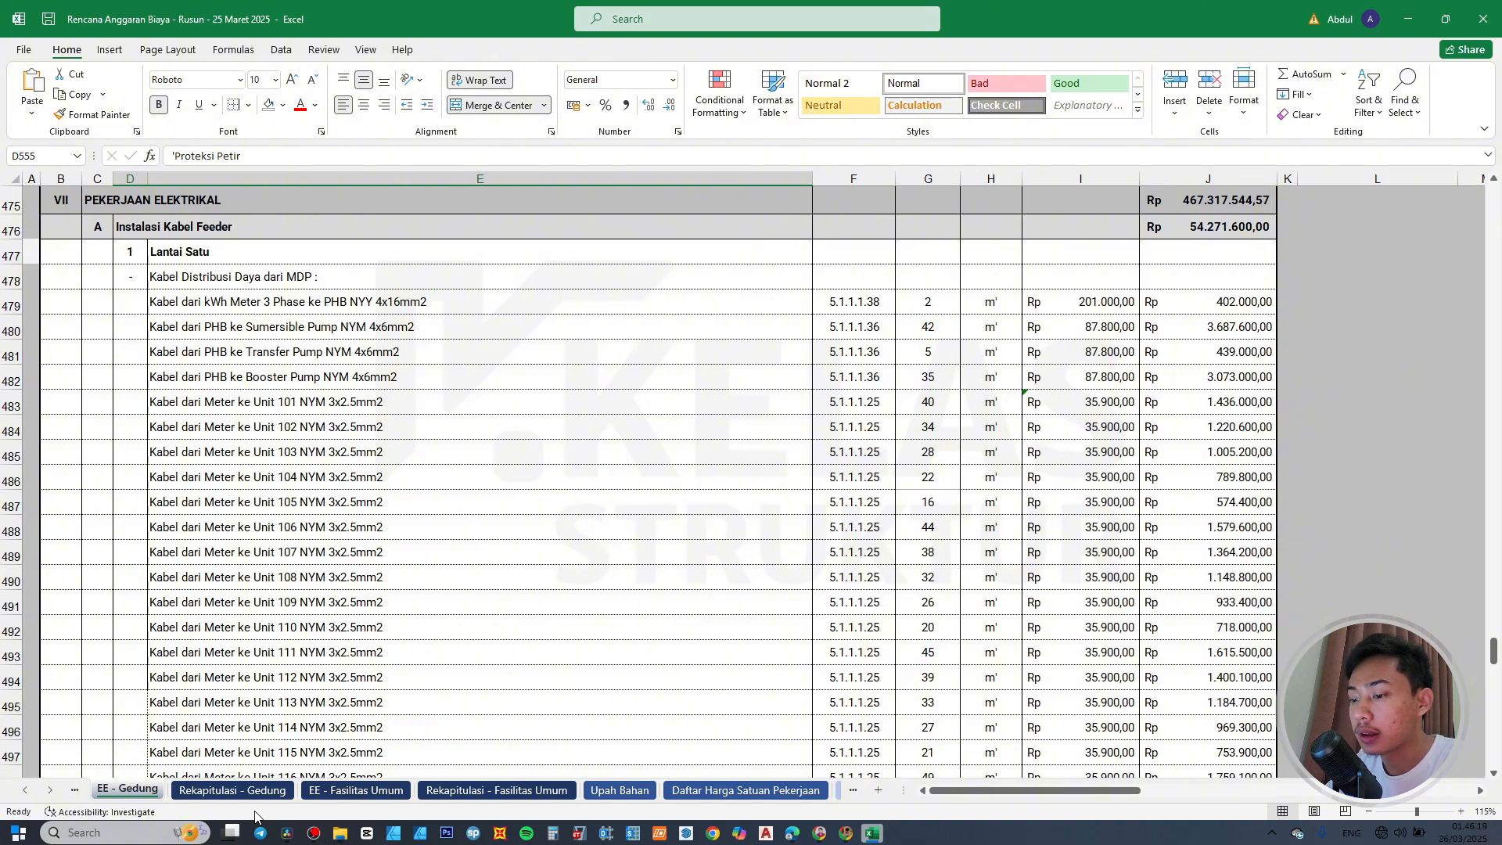
left_click(238, 790)
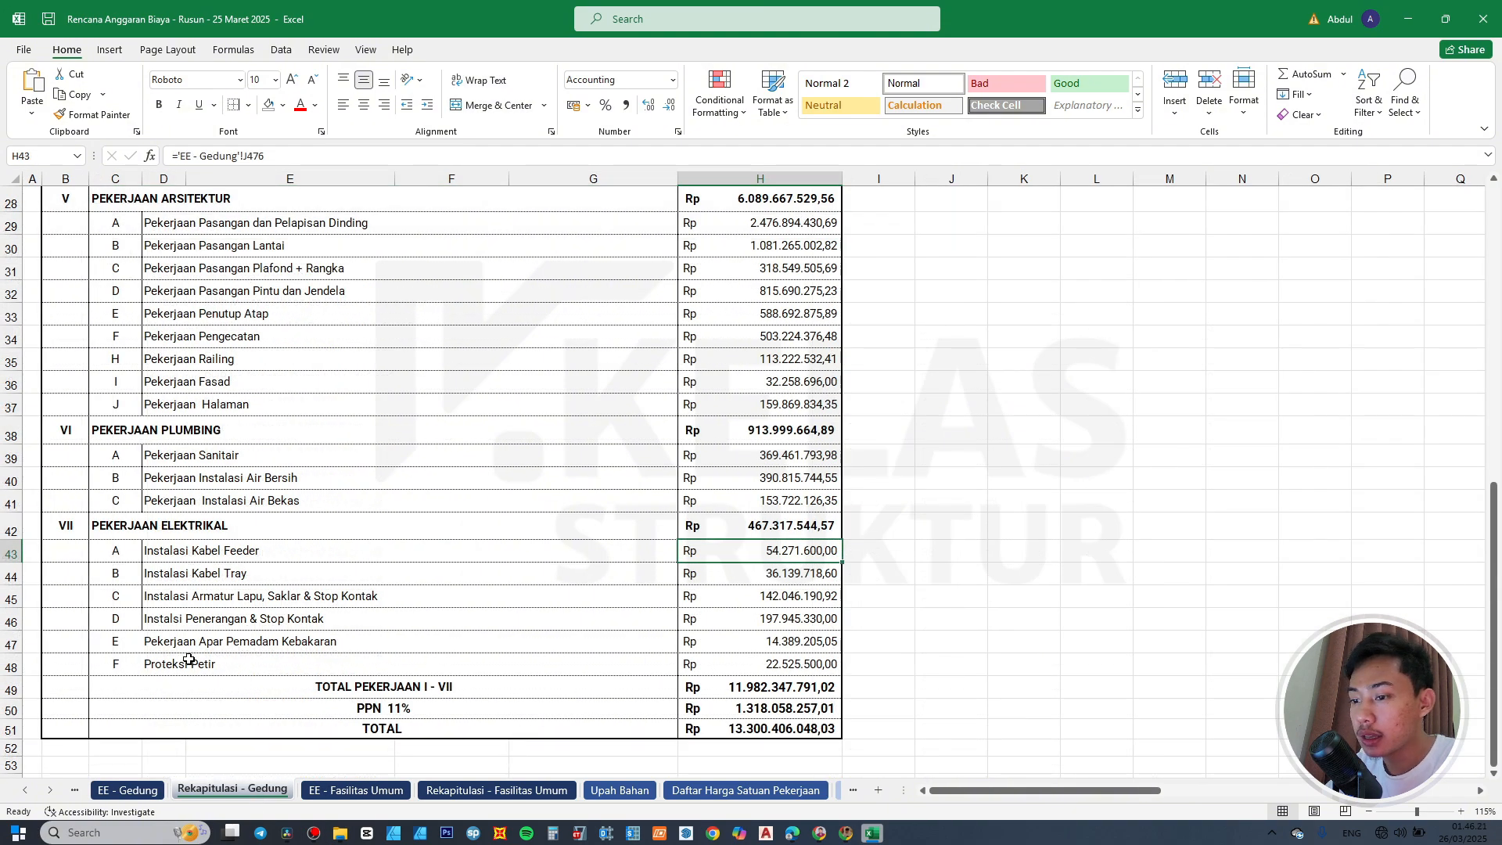
Apply a bottom border to the item E and F rows, B47:H48.
left_click_drag(60, 664, 757, 636)
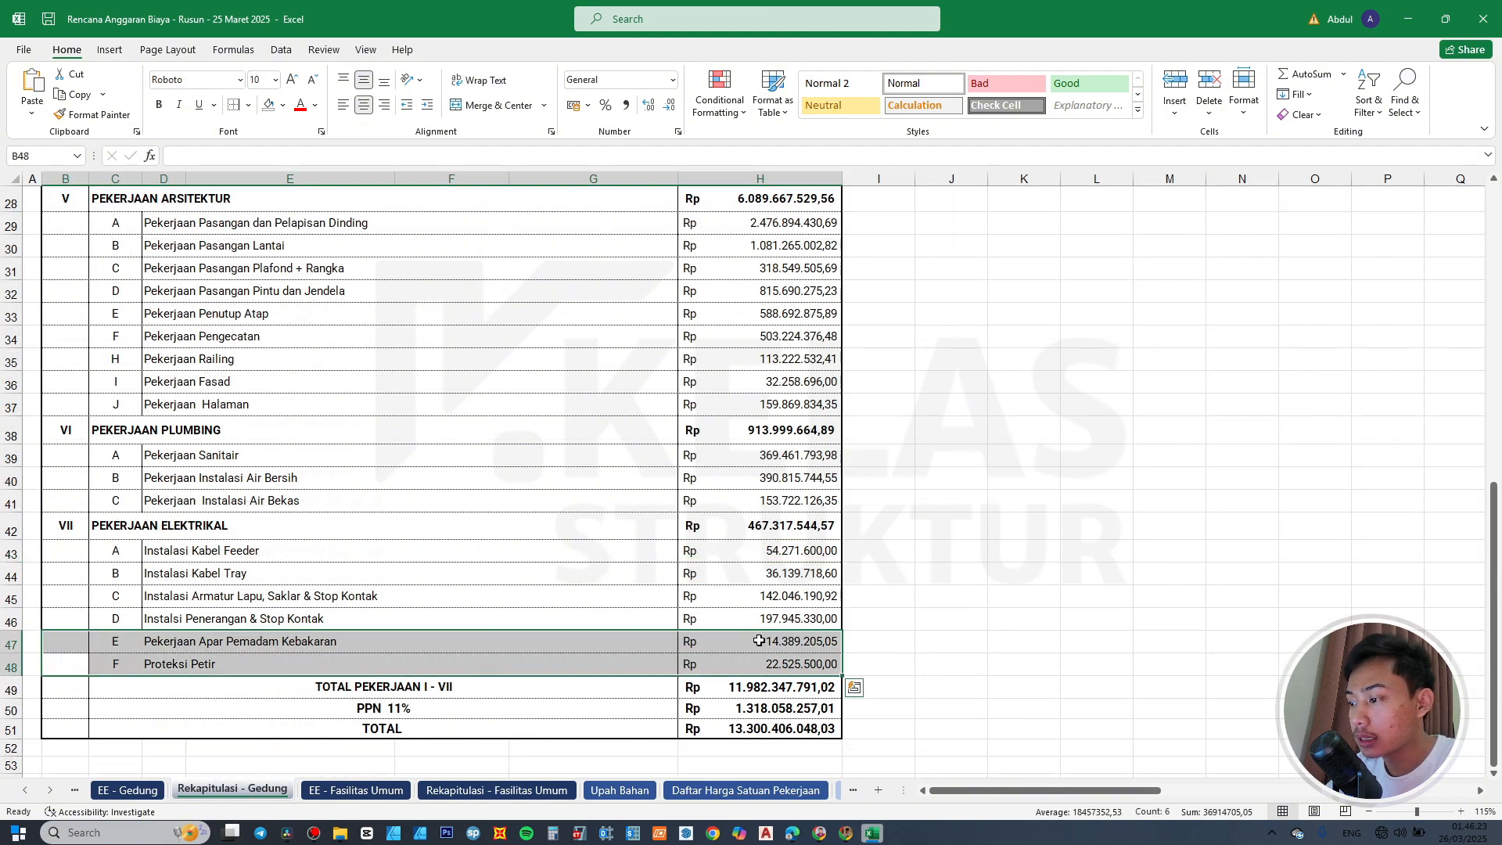
left_click(248, 104)
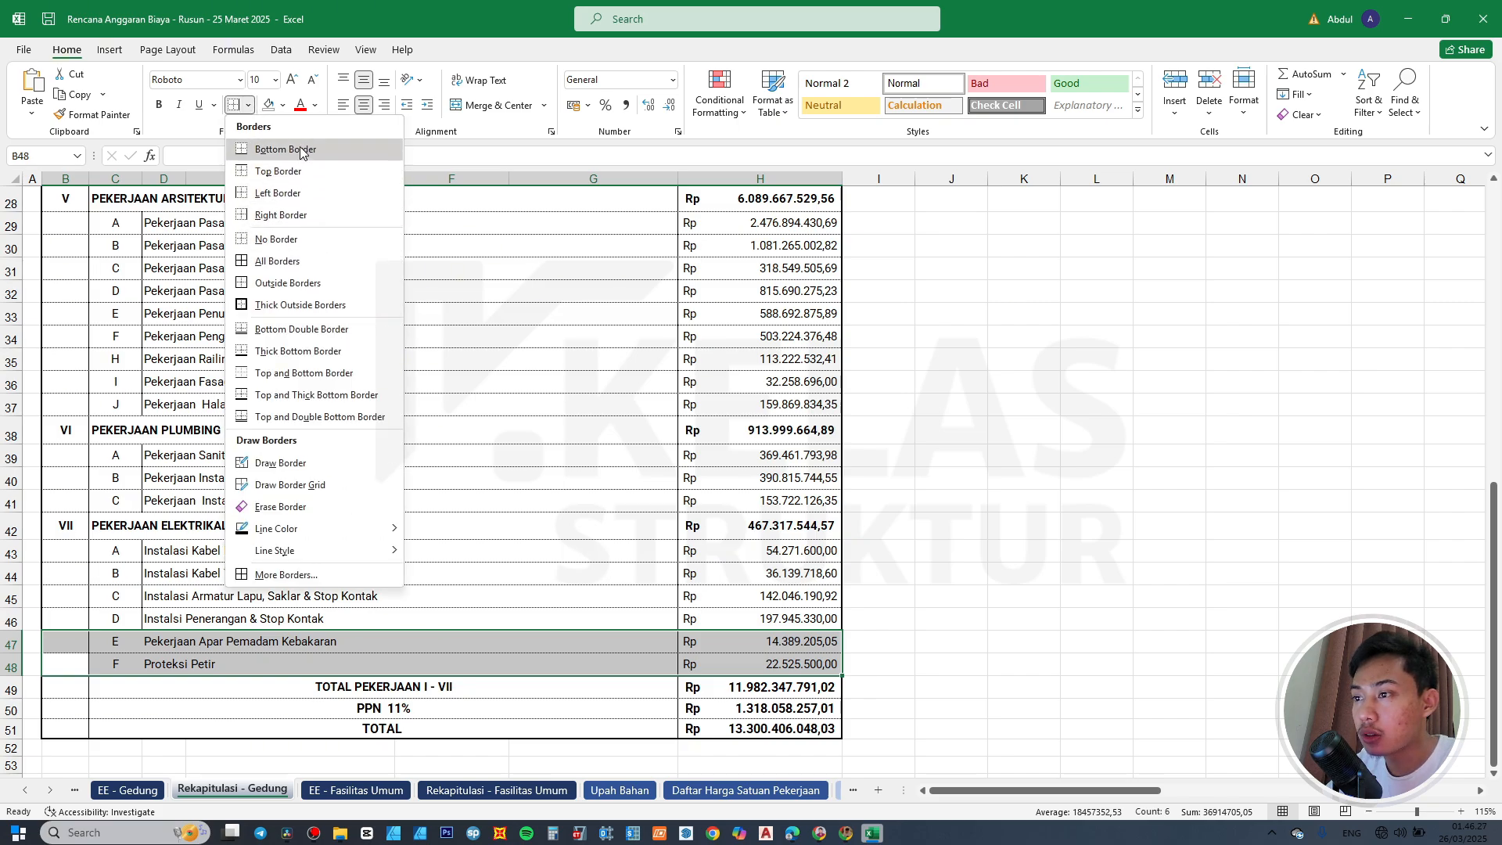
left_click(299, 149)
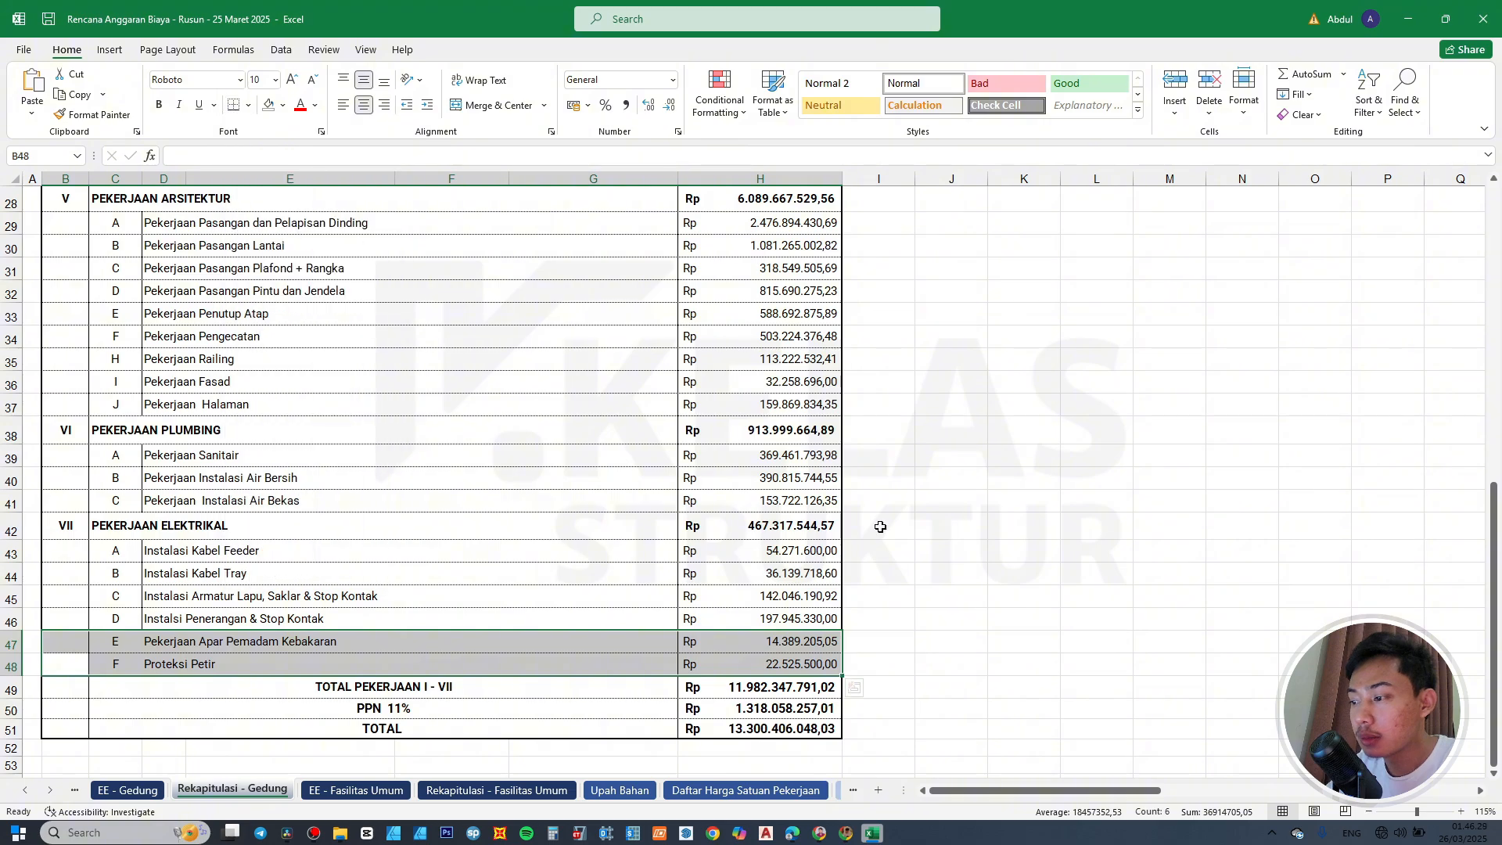
left_click(917, 552)
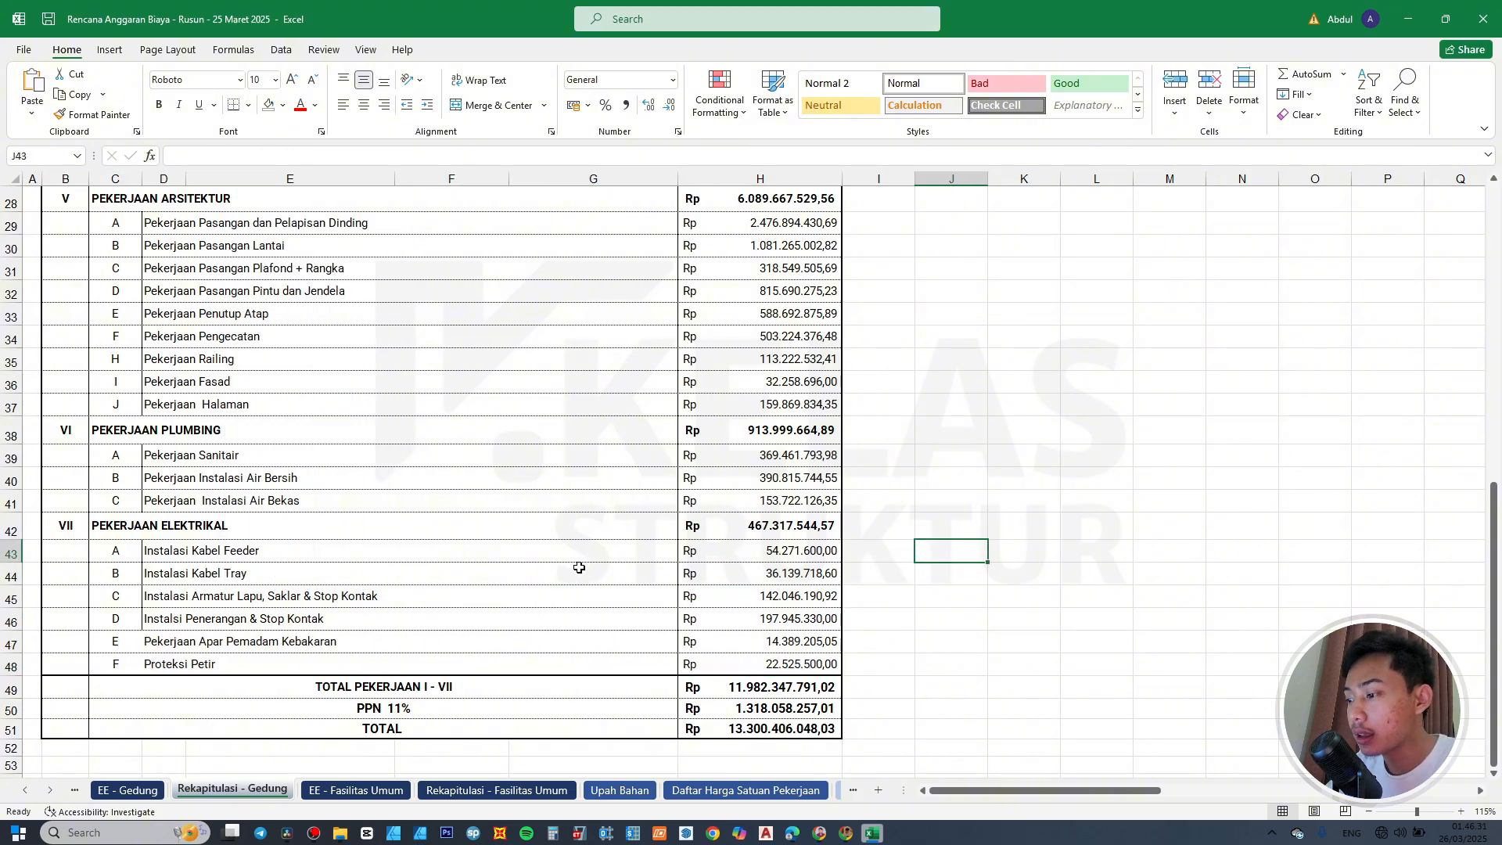
Look through the recap's sections, item amounts and closing totals.
scroll(579, 567, "up", 4)
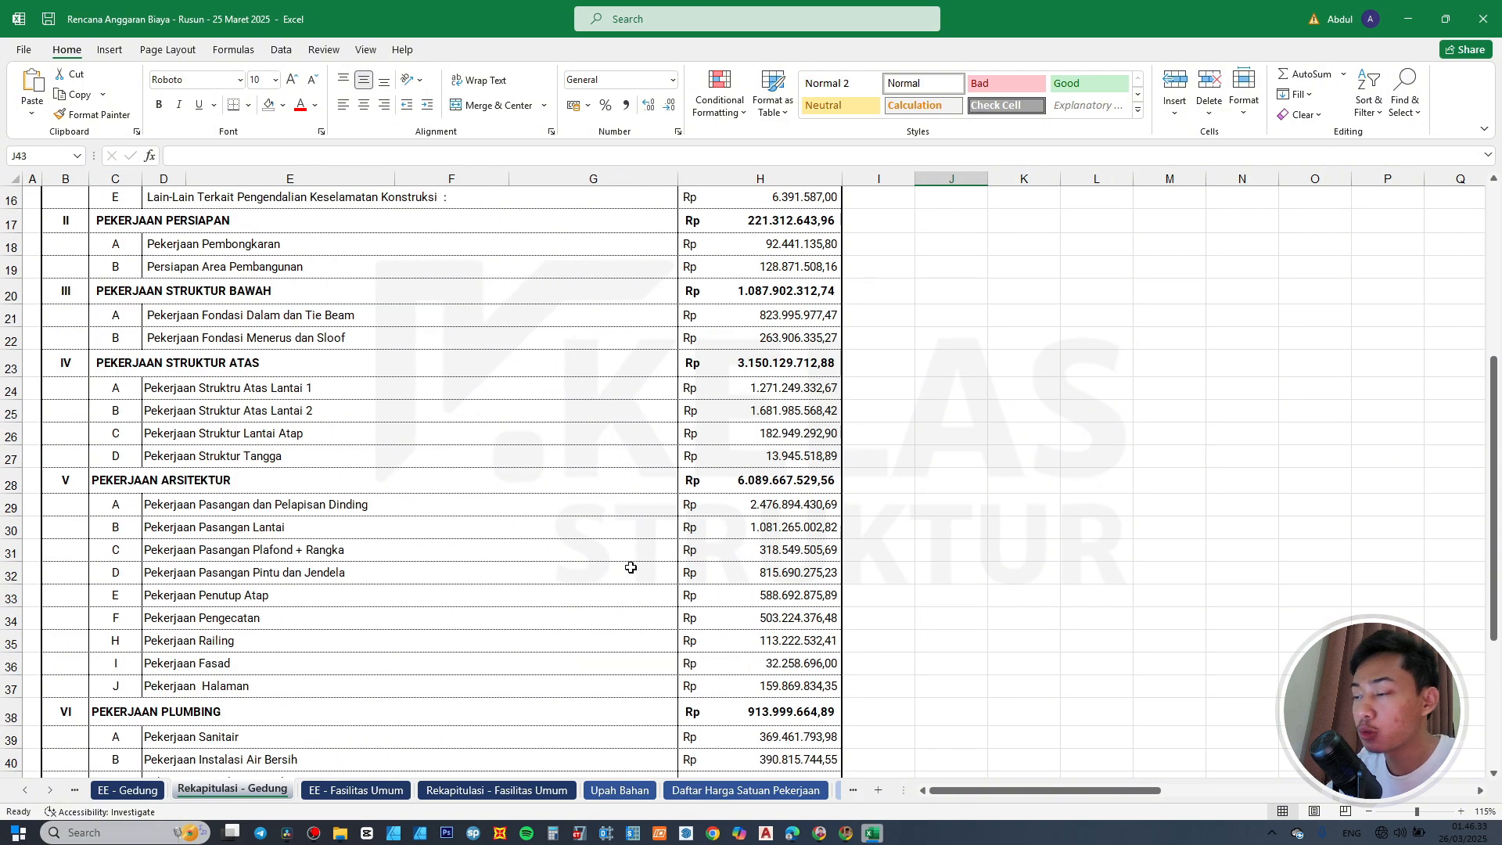
scroll(631, 568, "up", 3)
scroll(619, 547, "down", 3)
scroll(618, 541, "down", 7)
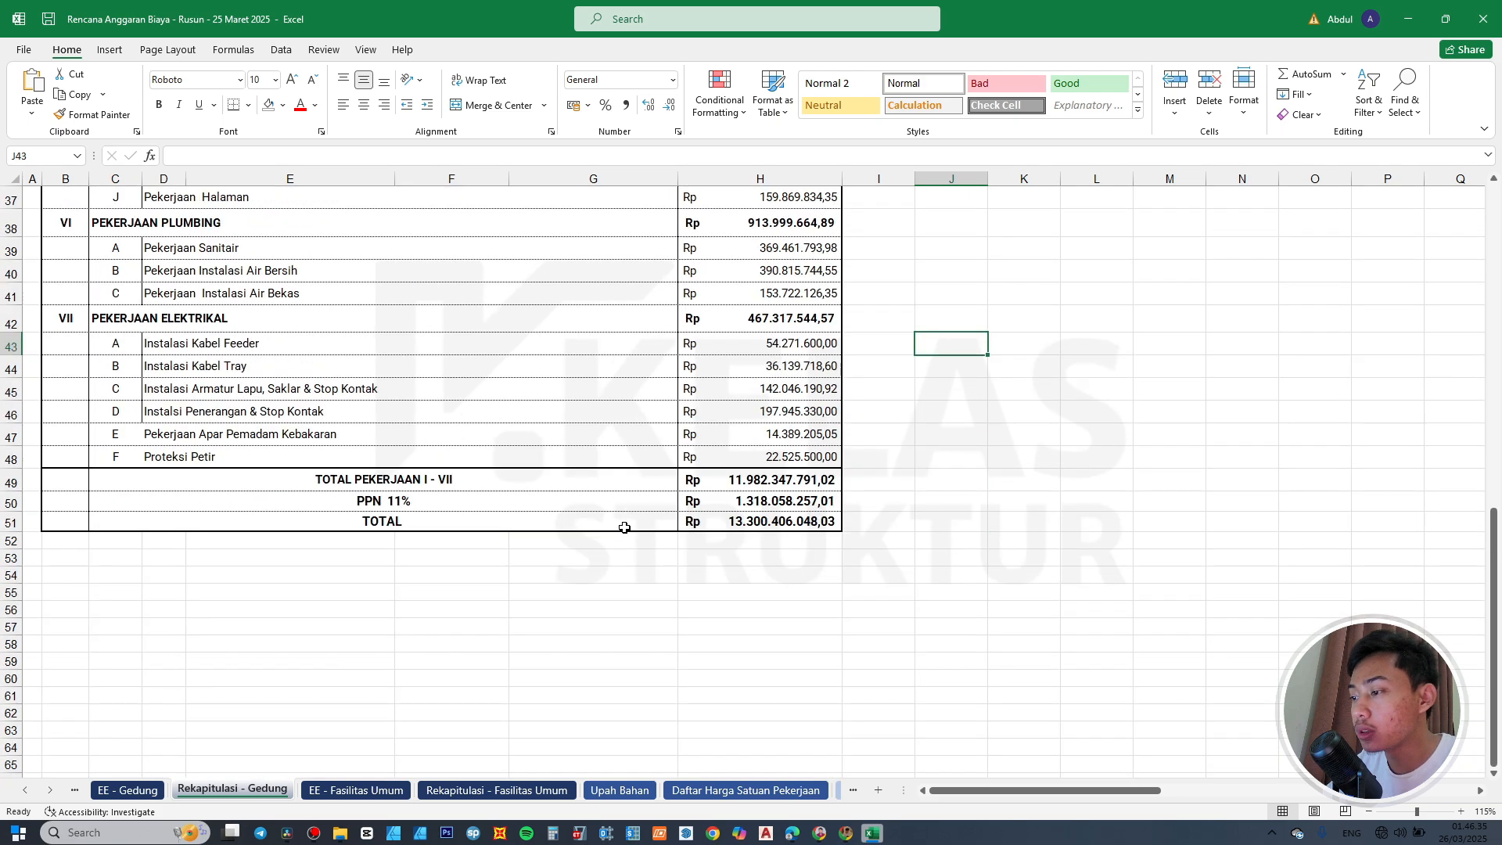
scroll(704, 501, "up", 2)
scroll(751, 620, "up", 3)
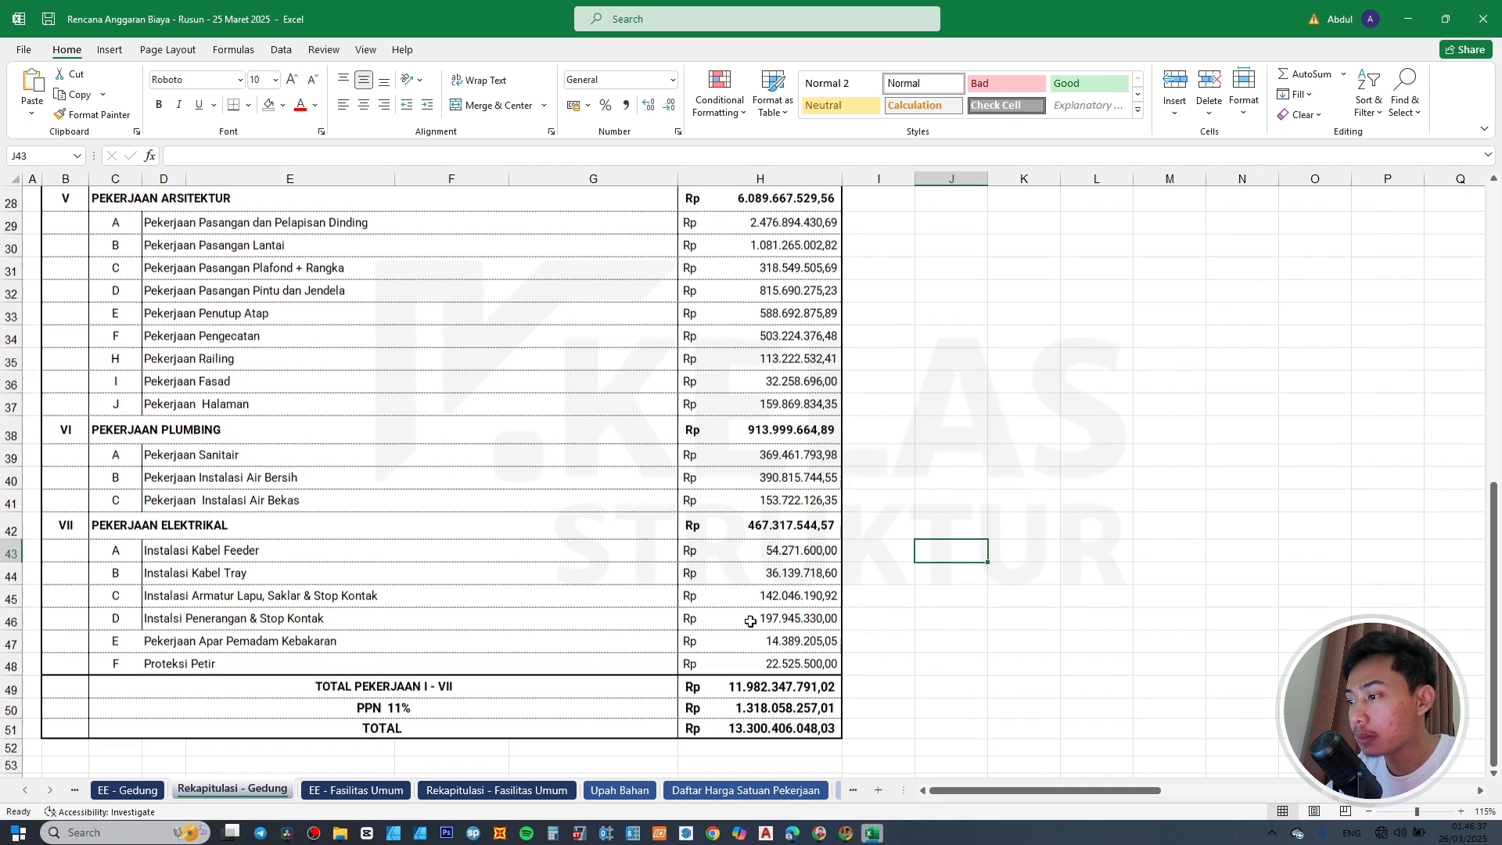
scroll(748, 628, "down", 3)
Inspect the TOTAL PEKERJAAN I - VII formula and check that it references every section subtotal.
left_click(439, 615)
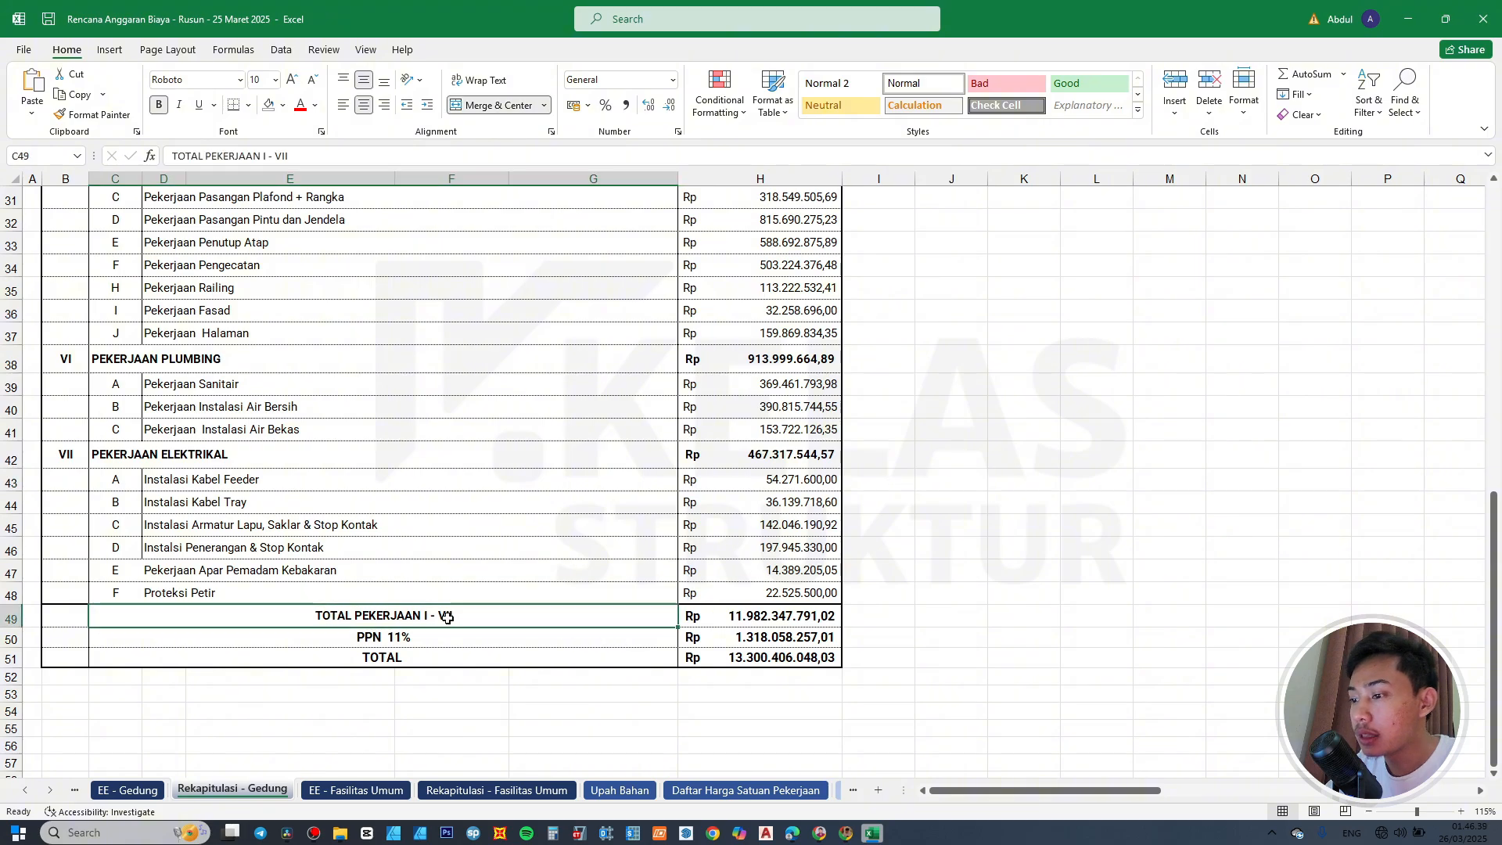
double_click(780, 622)
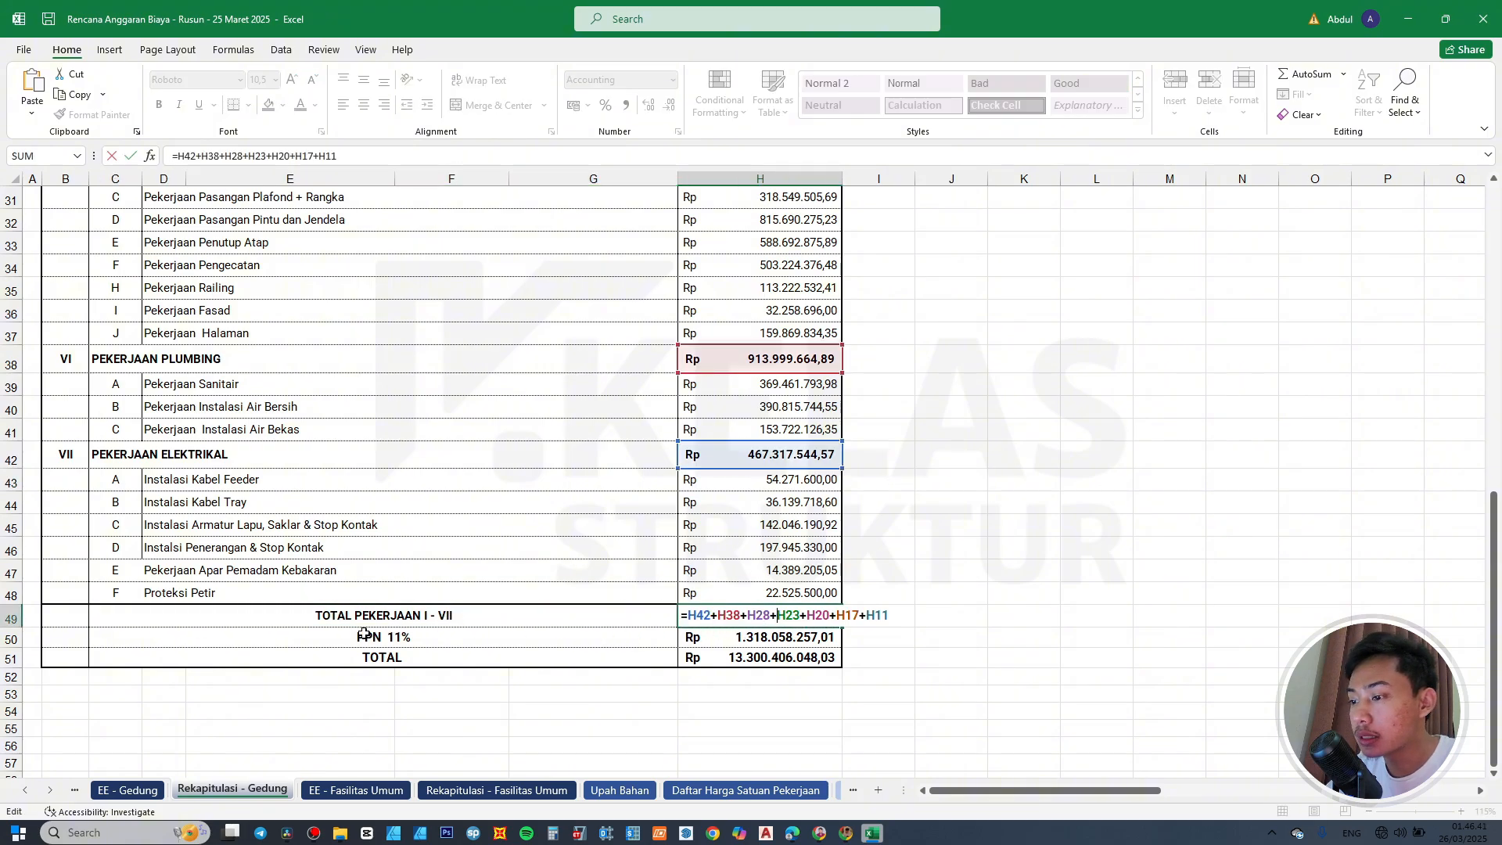
scroll(199, 533, "up", 6)
scroll(200, 533, "up", 4)
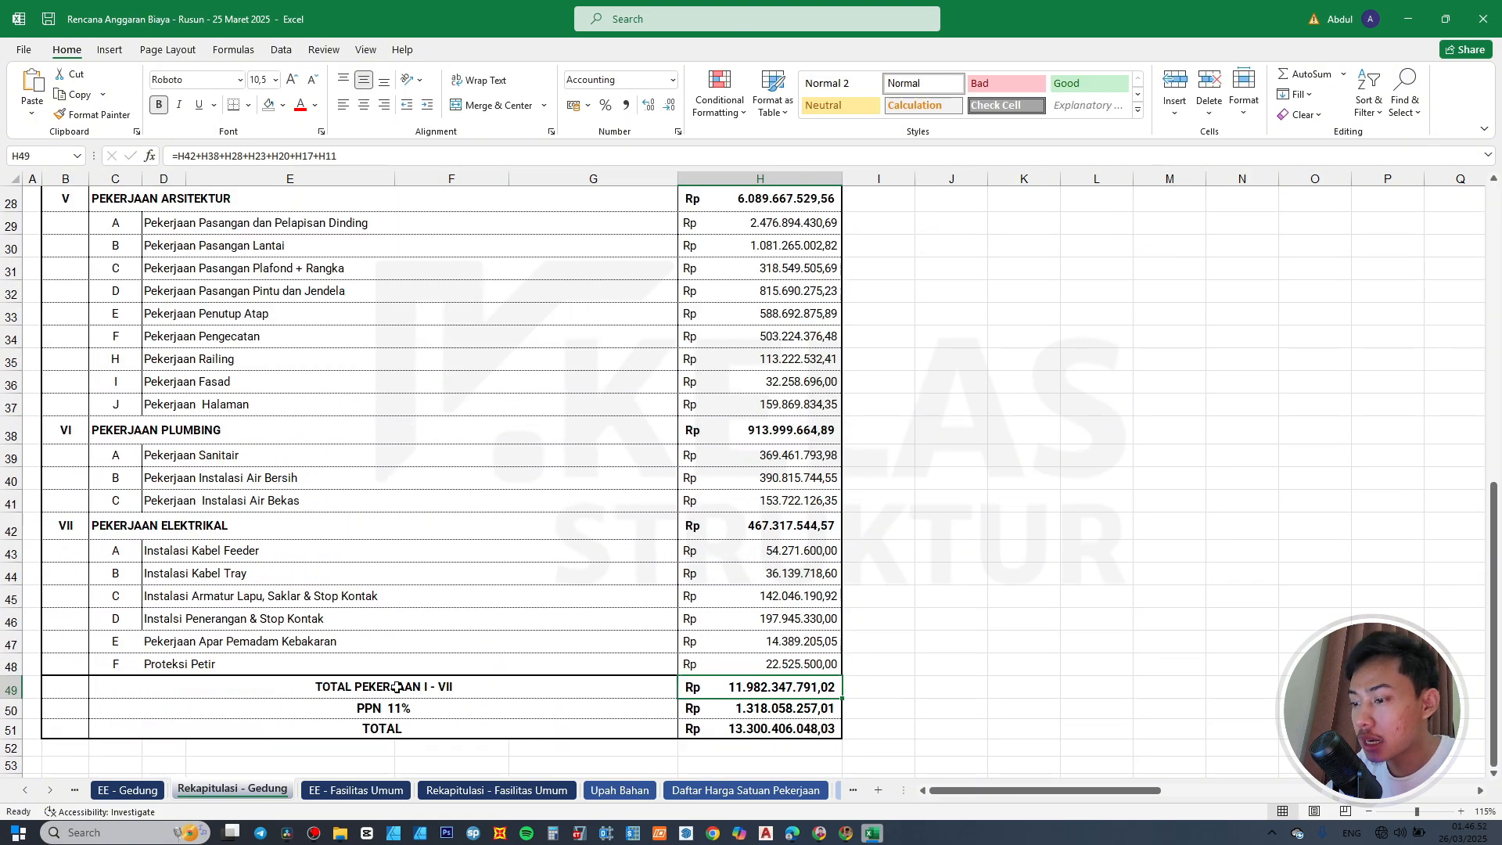
left_click(426, 692)
left_click(772, 691)
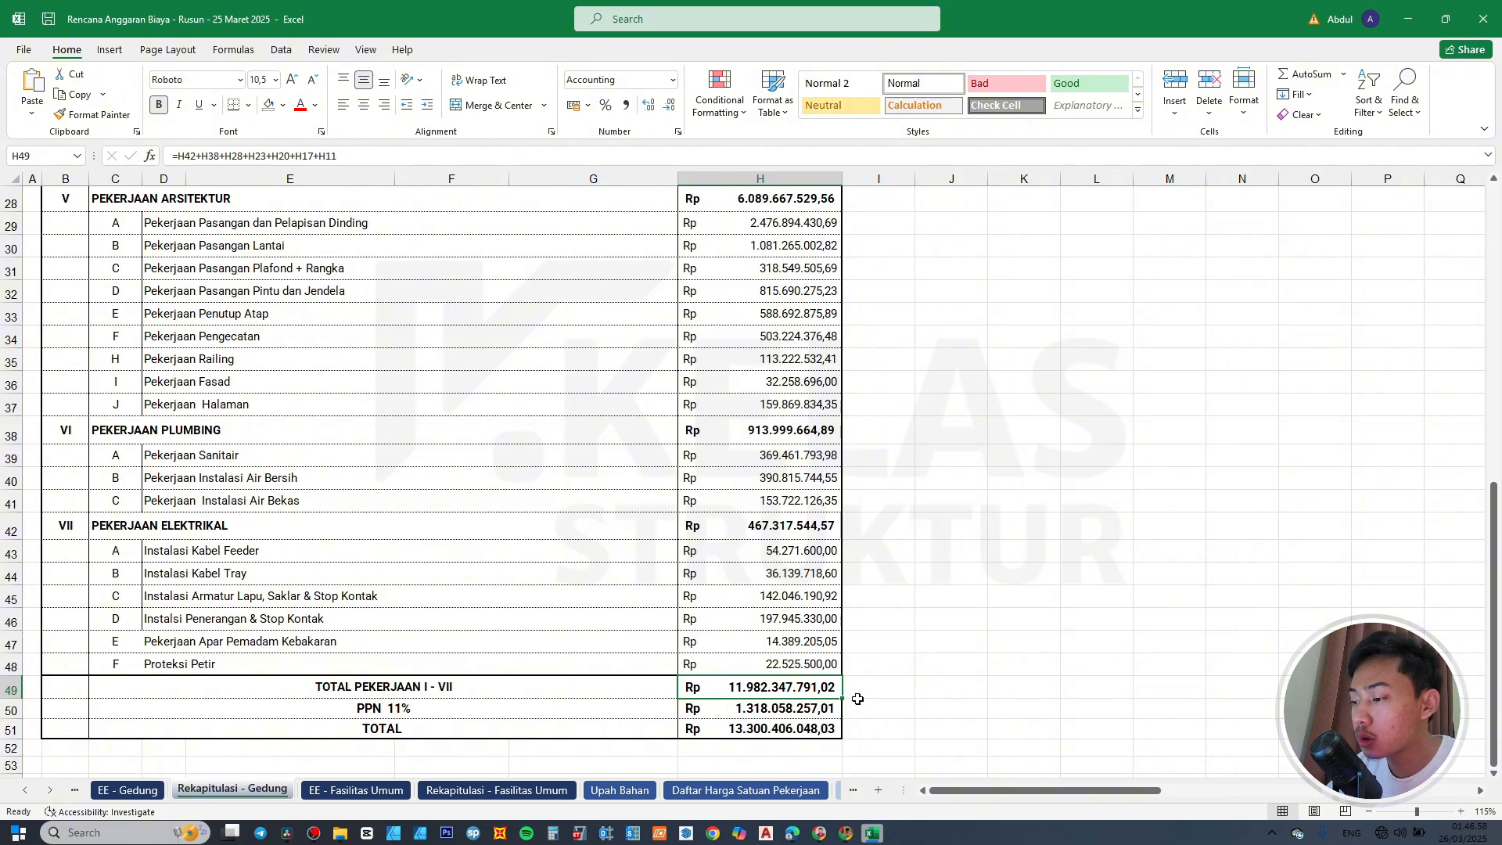
Inspect the PPN 11% and TOTAL formulas in H50 and H51, leaving both cells unedited.
left_click(437, 710)
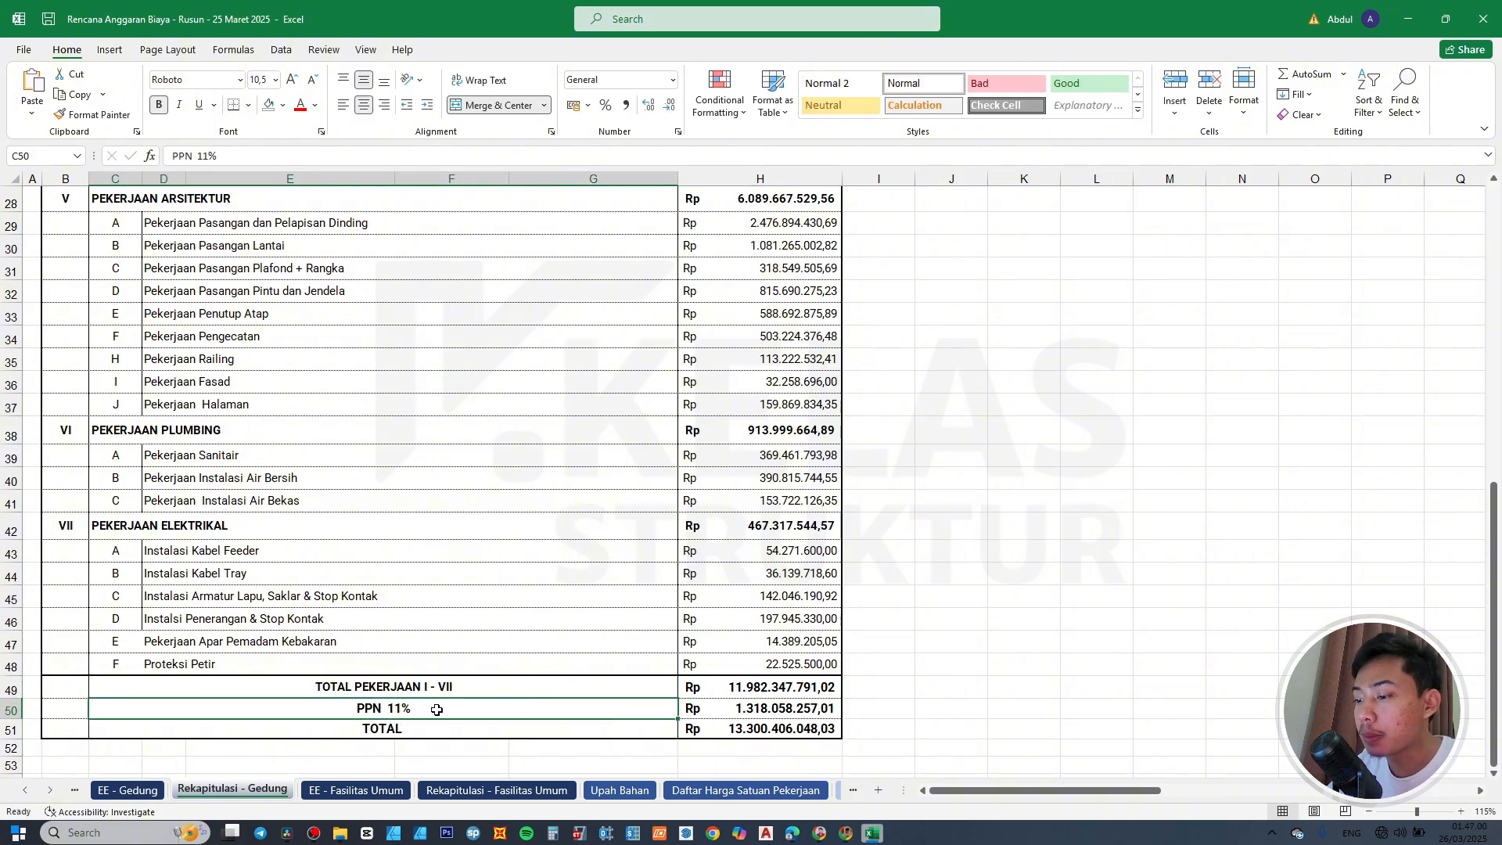
double_click(732, 707)
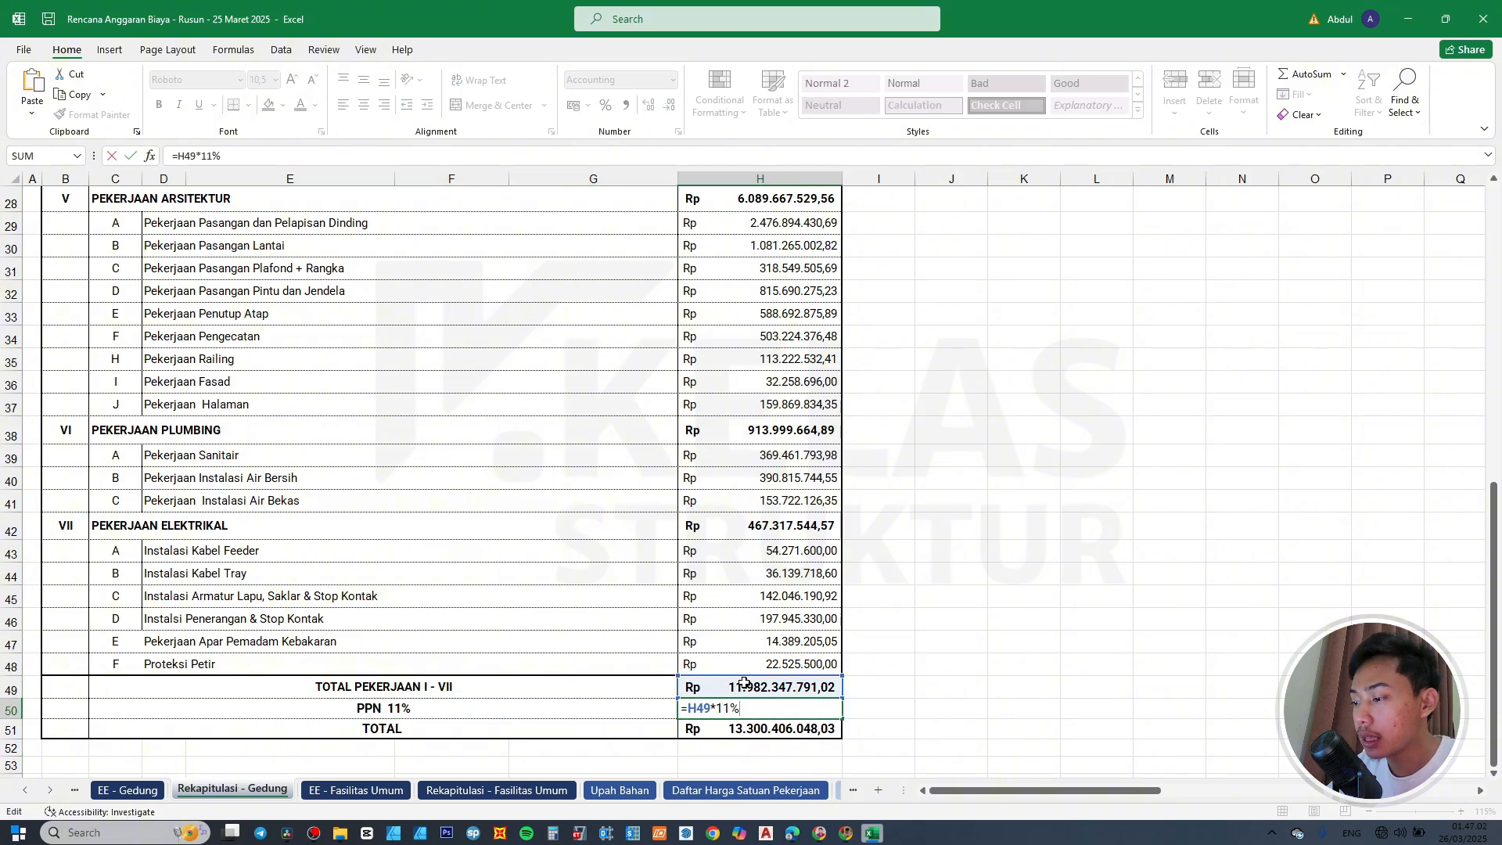
key("Escape")
double_click(472, 728)
key("Escape")
double_click(732, 730)
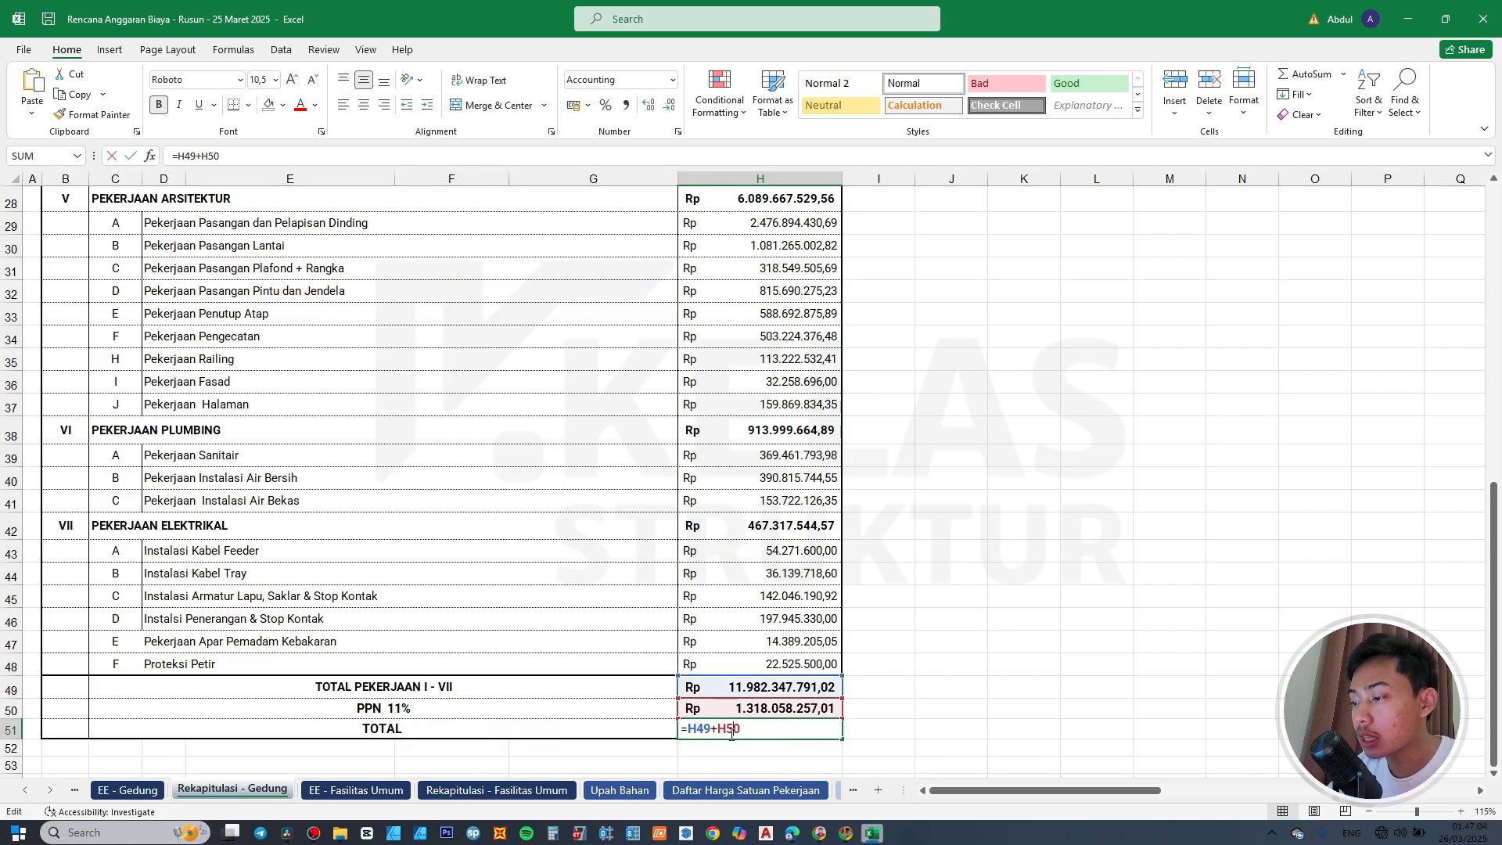
key("Escape")
Read through the recap's work items from the structural sections down to the closing TOTAL row.
scroll(778, 702, "up", 1)
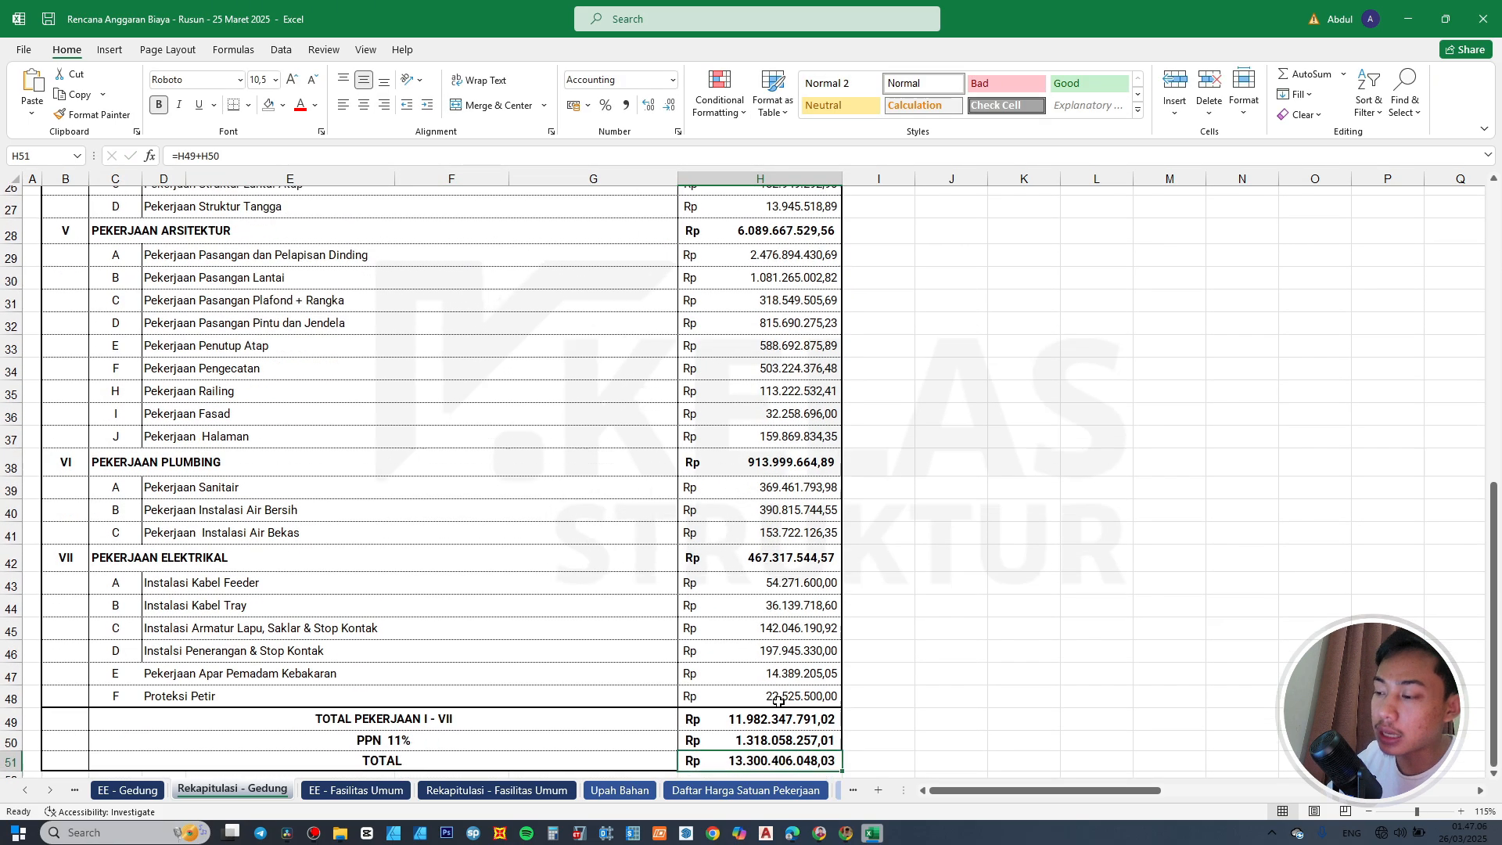
scroll(636, 683, "down", 1)
scroll(523, 633, "up", 6)
scroll(550, 658, "down", 7)
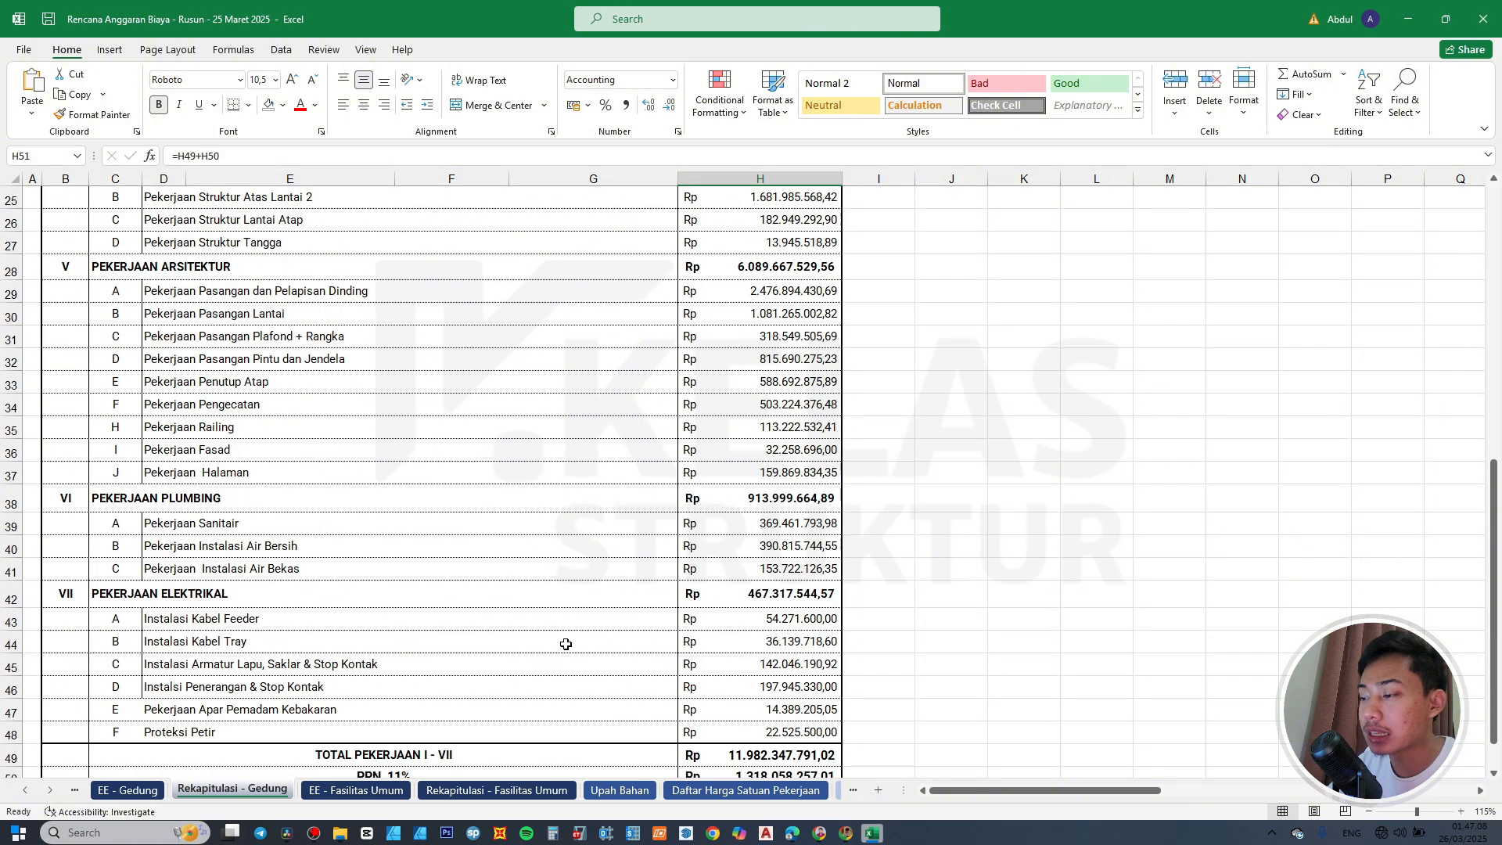
left_click(732, 681)
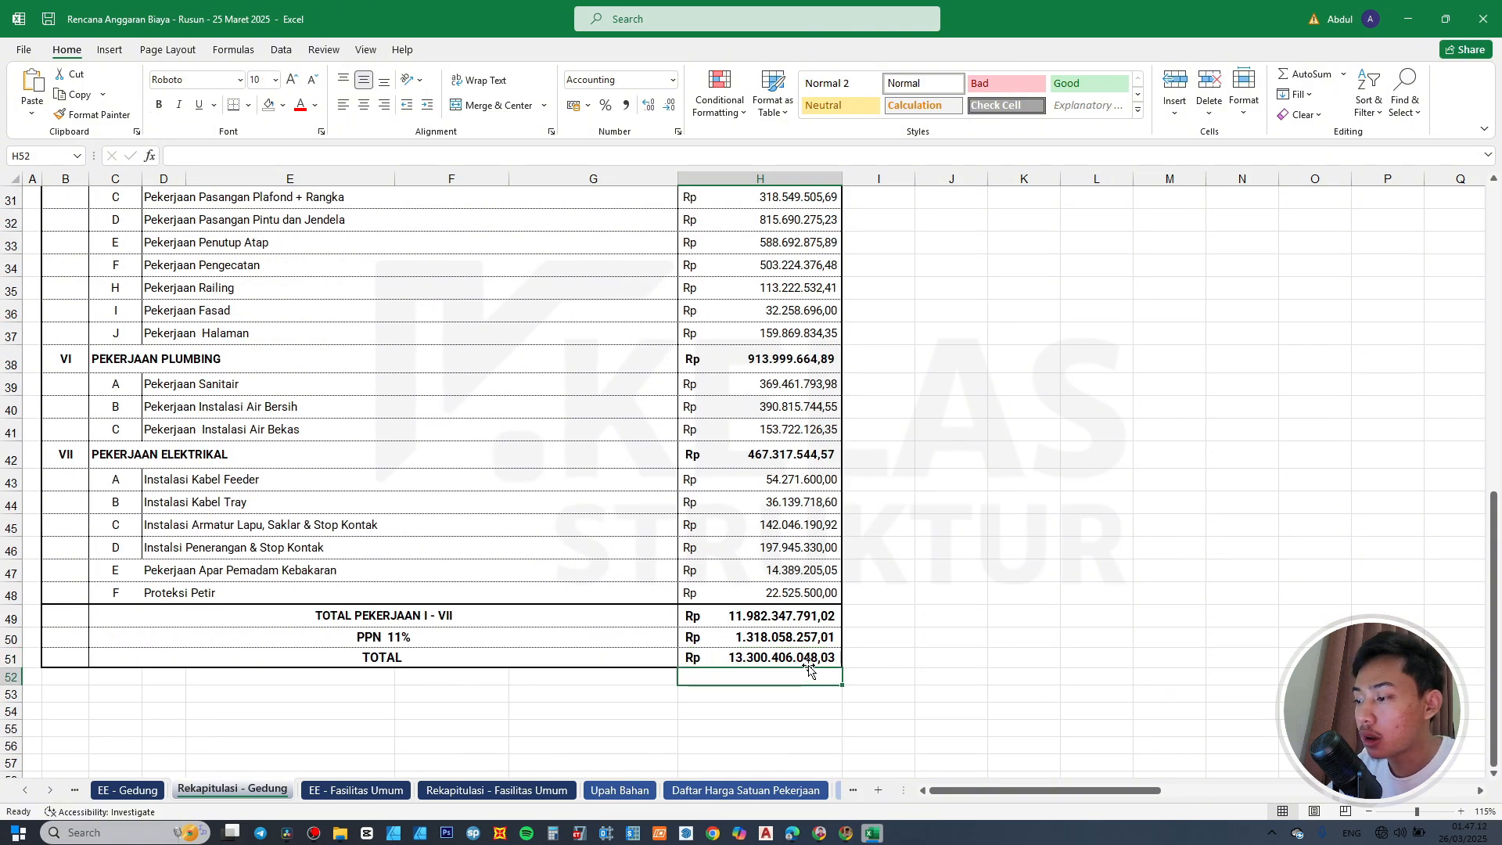
scroll(507, 620, "up", 2)
scroll(507, 621, "down", 3)
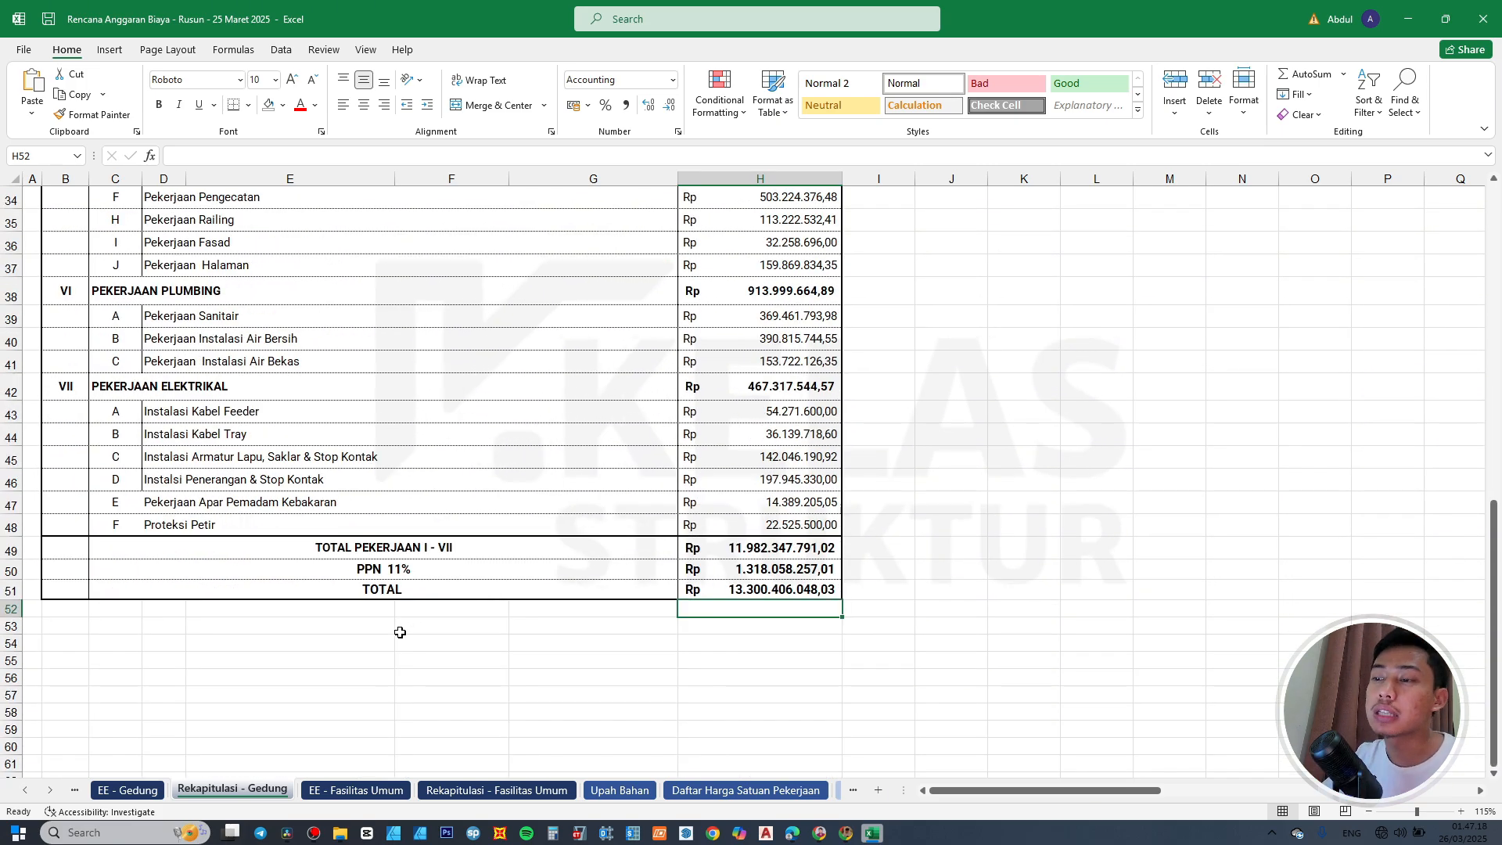
left_click(514, 625)
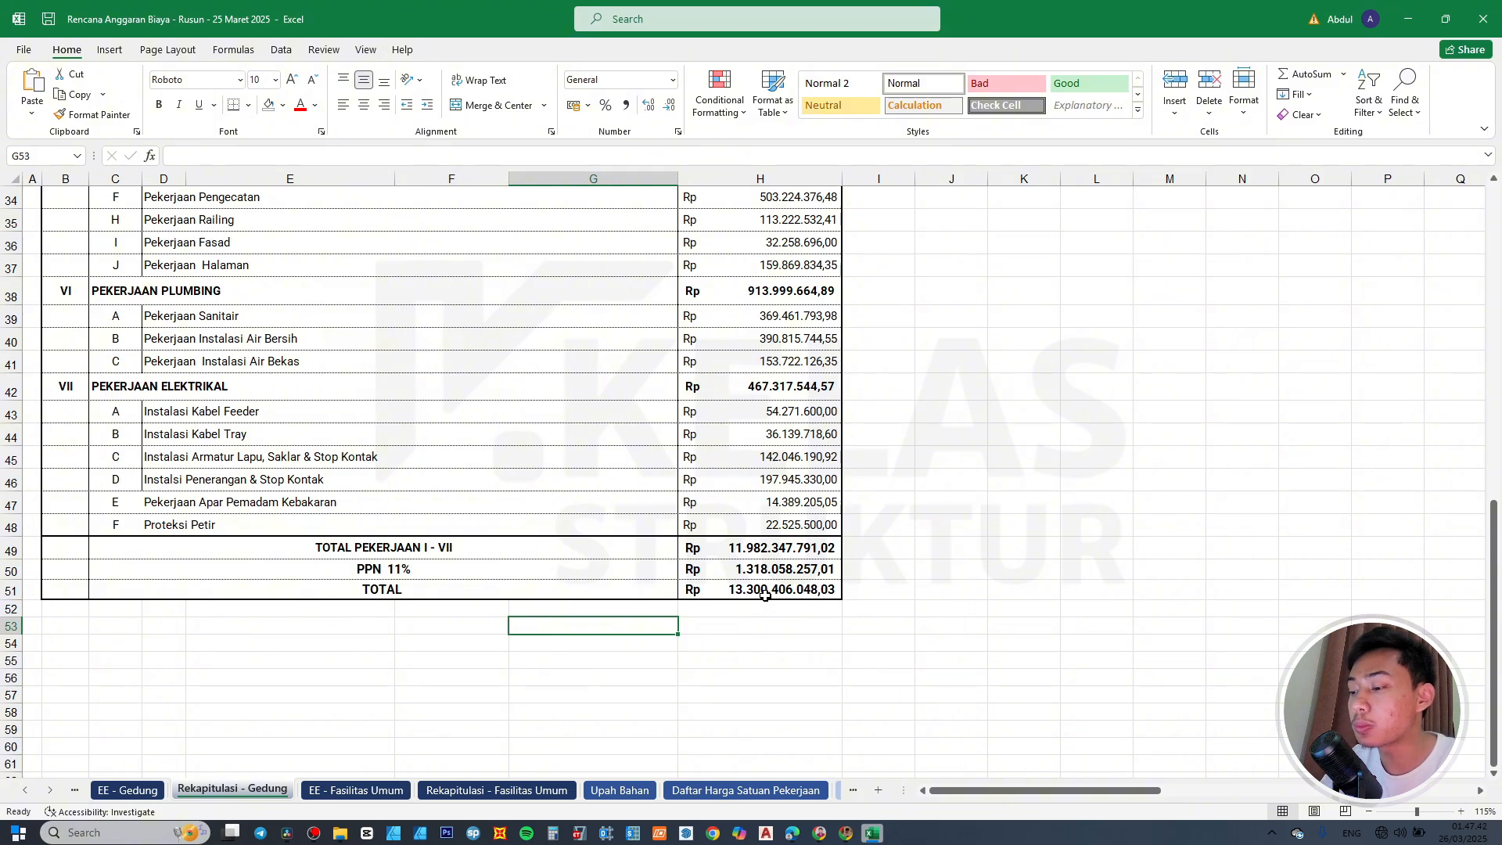
Check the Biaya Umum dan Keuntungan rate in the first Persiapan unit price analysis, and return to Rekapitulasi - Gedung.
left_click(55, 791)
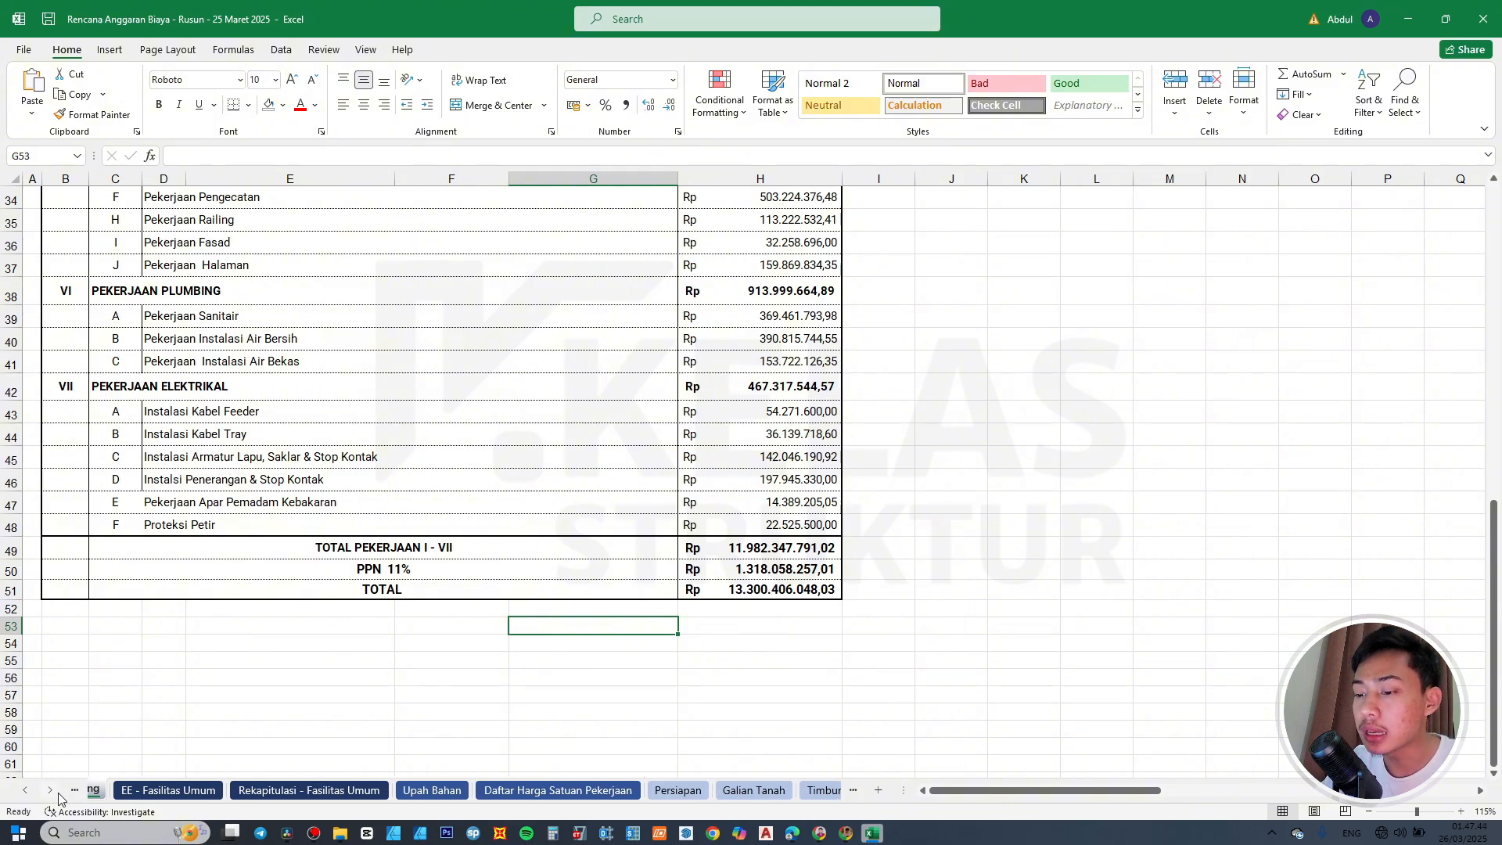
left_click(55, 792)
left_click(655, 790)
left_click(478, 552)
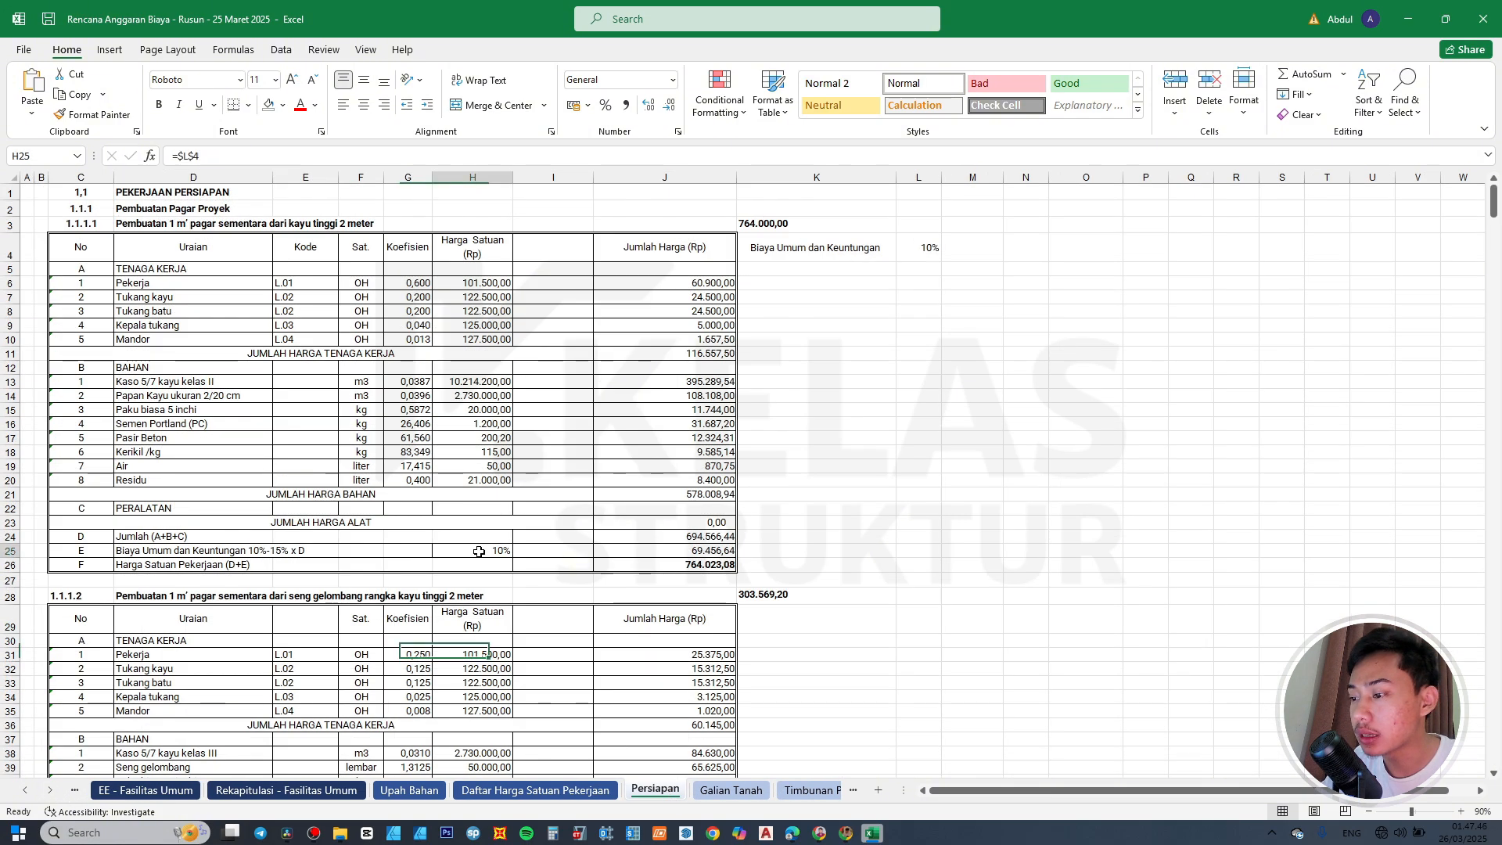
left_click(26, 791)
left_click(25, 791)
left_click(26, 791)
left_click(26, 791)
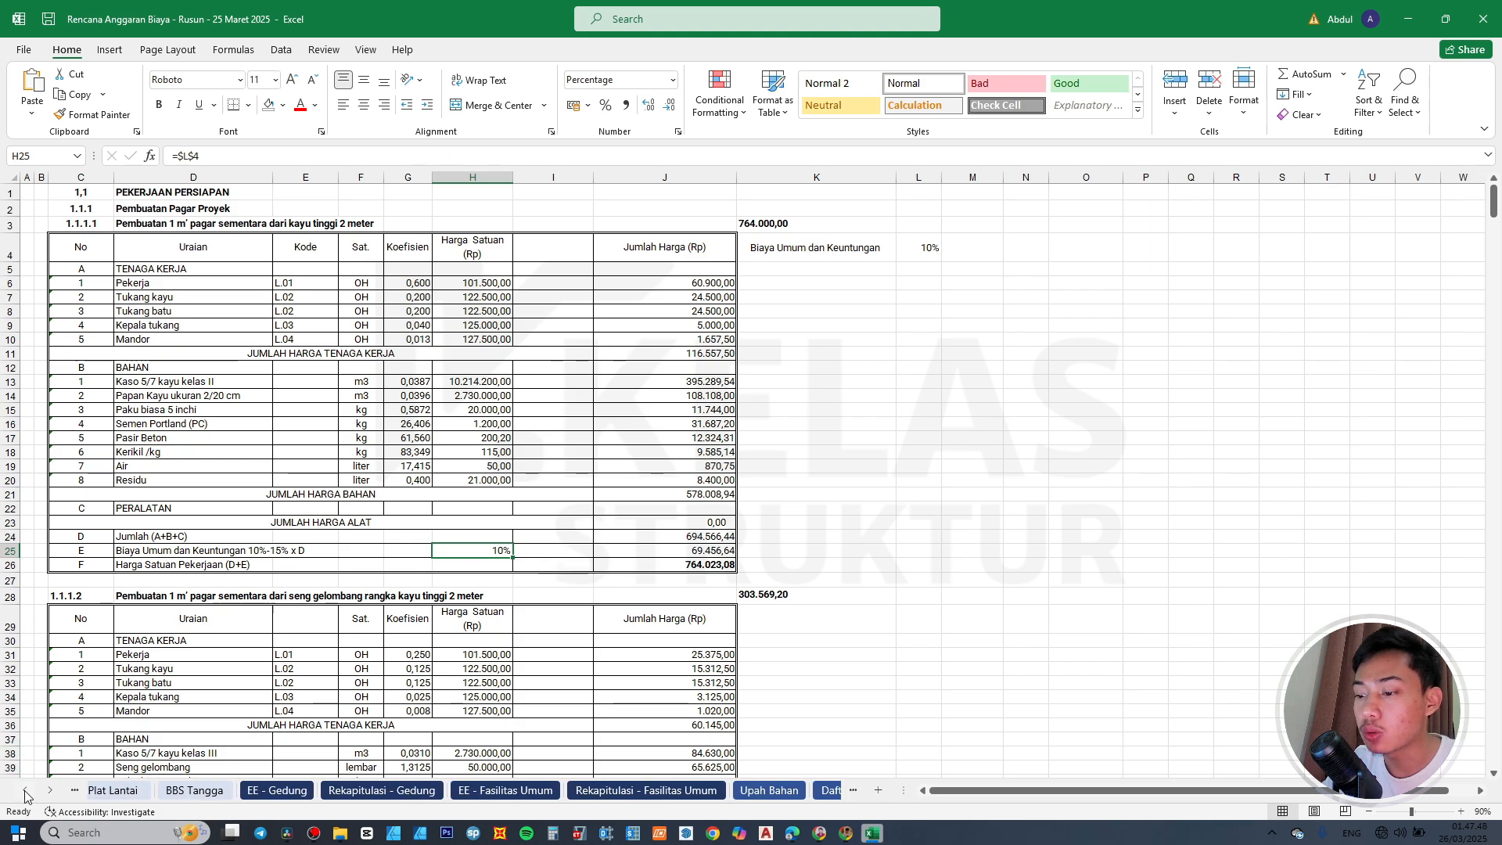
left_click(26, 791)
left_click(505, 790)
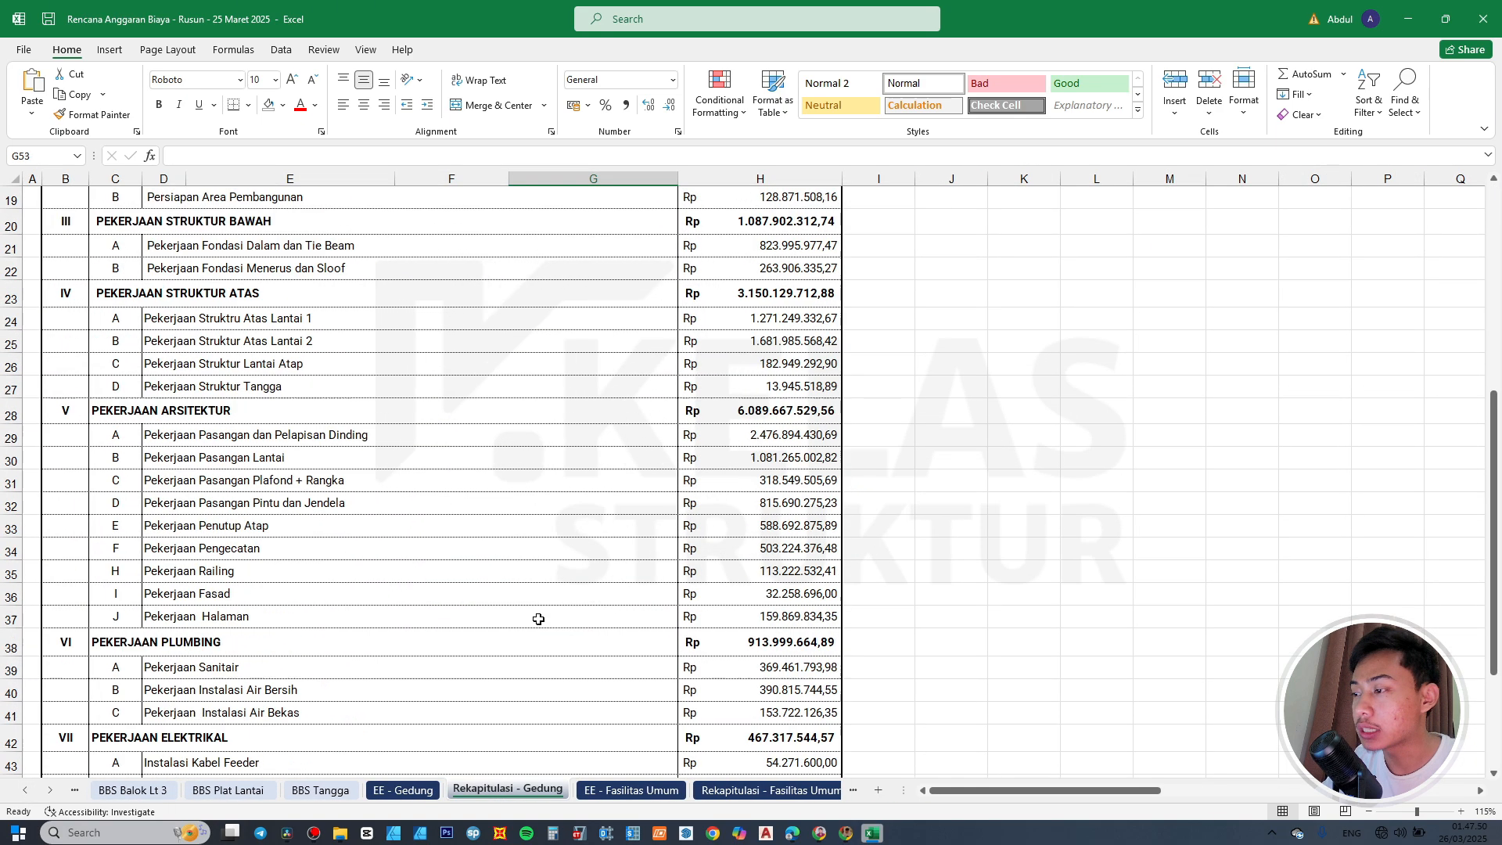
Review the Rekapitulasi - Gedung sheet from its heading and section I through the closing totals and back.
scroll(433, 582, "up", 6)
scroll(266, 442, "down", 3)
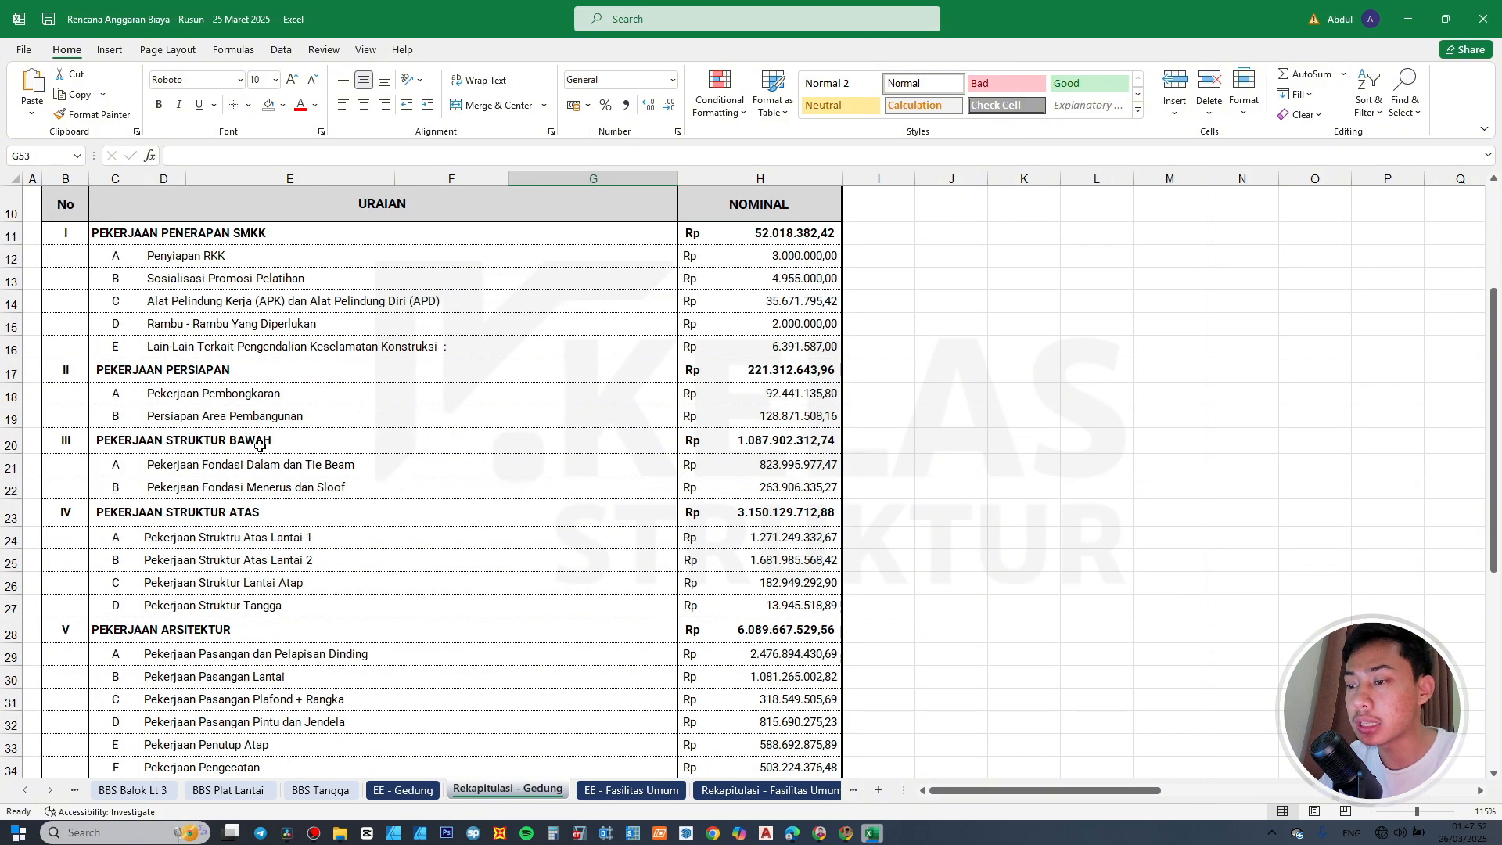
scroll(188, 378, "down", 3)
scroll(171, 377, "up", 6)
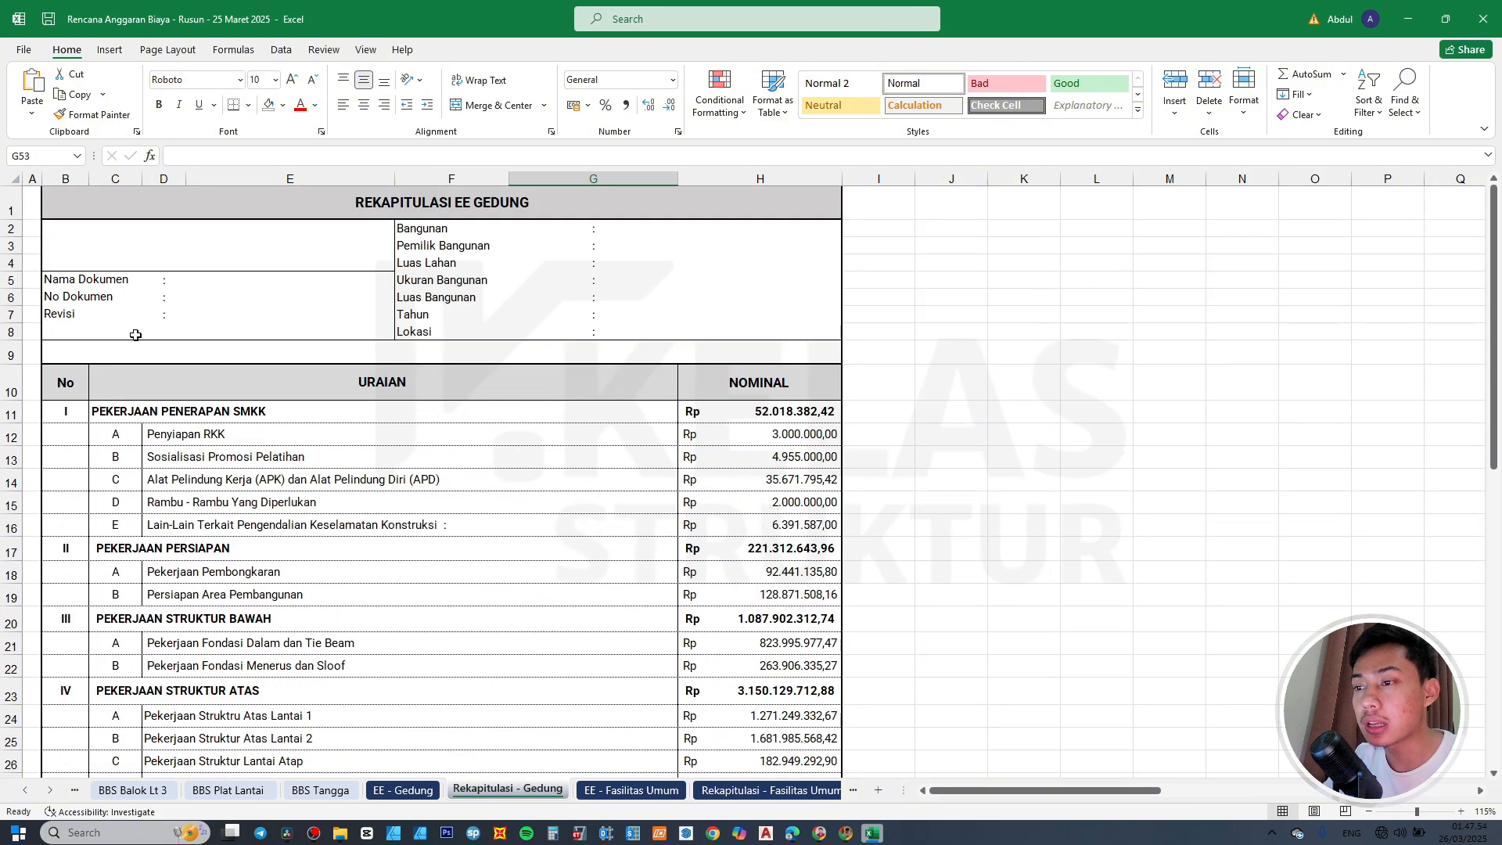
left_click_drag(75, 410, 115, 411)
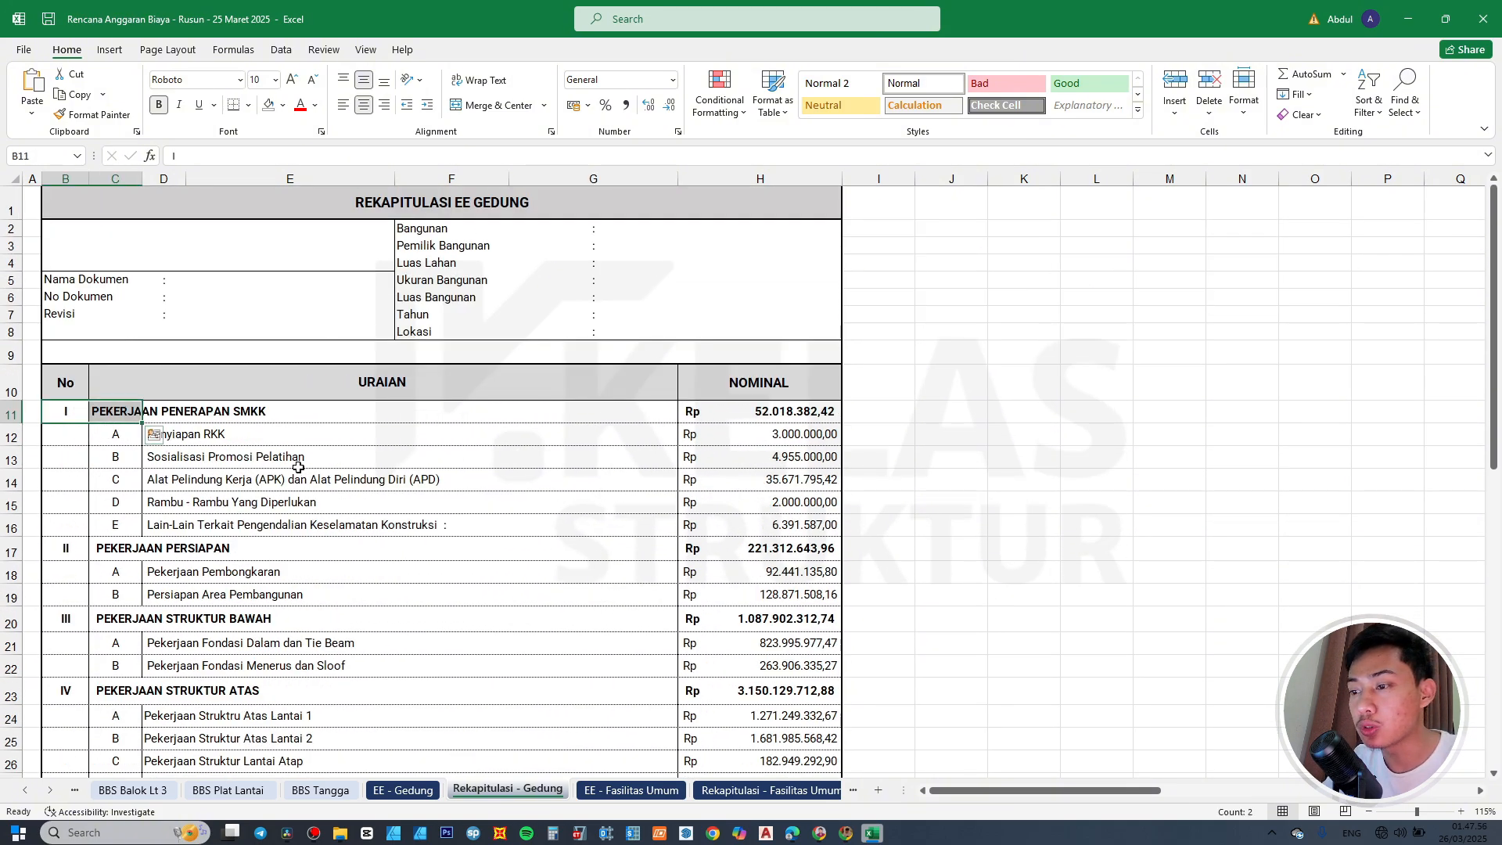
scroll(344, 458, "down", 10)
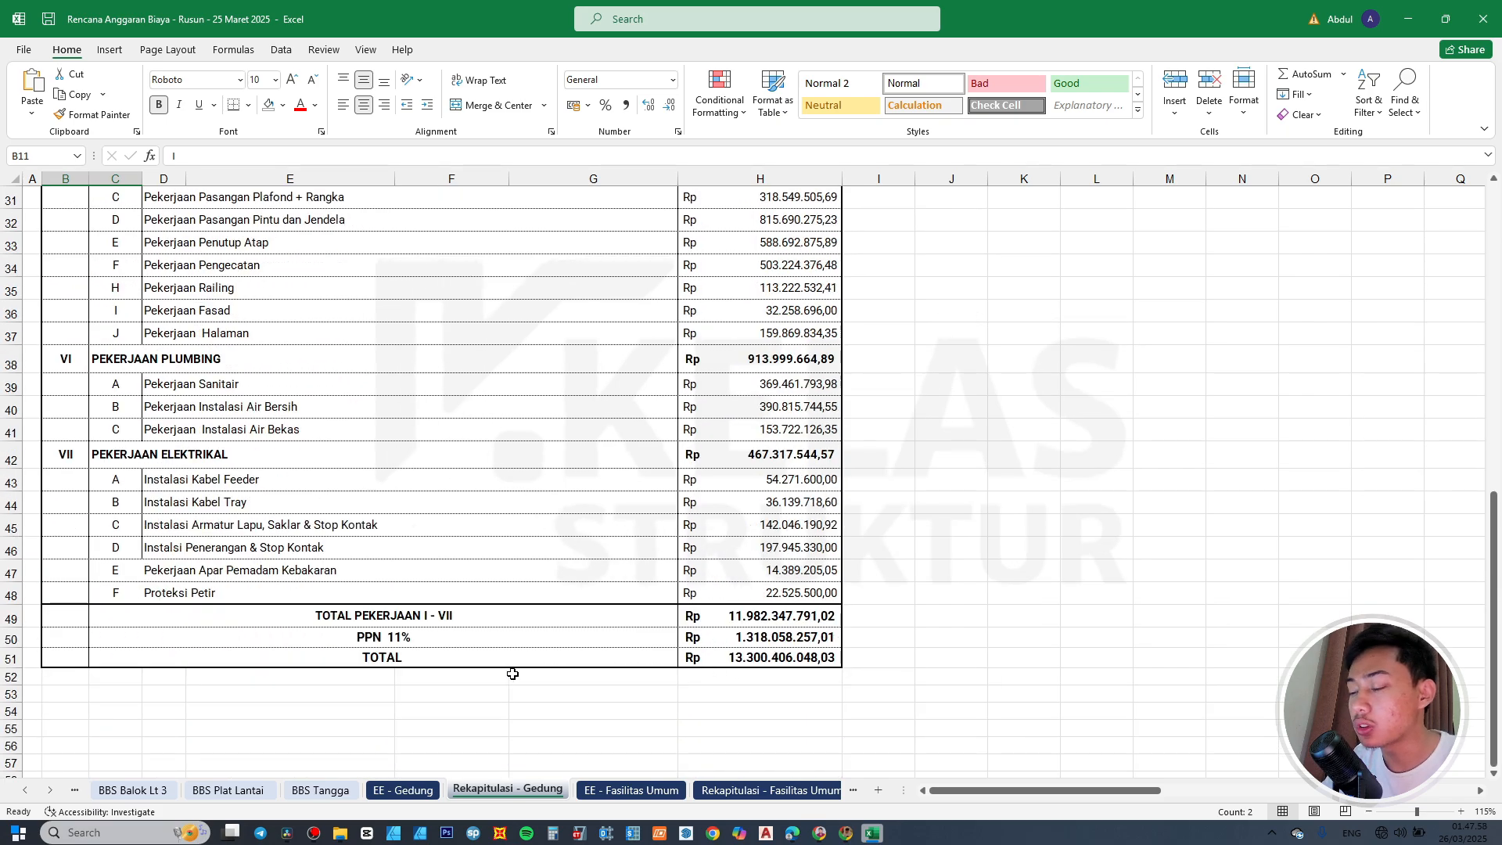
left_click(778, 691)
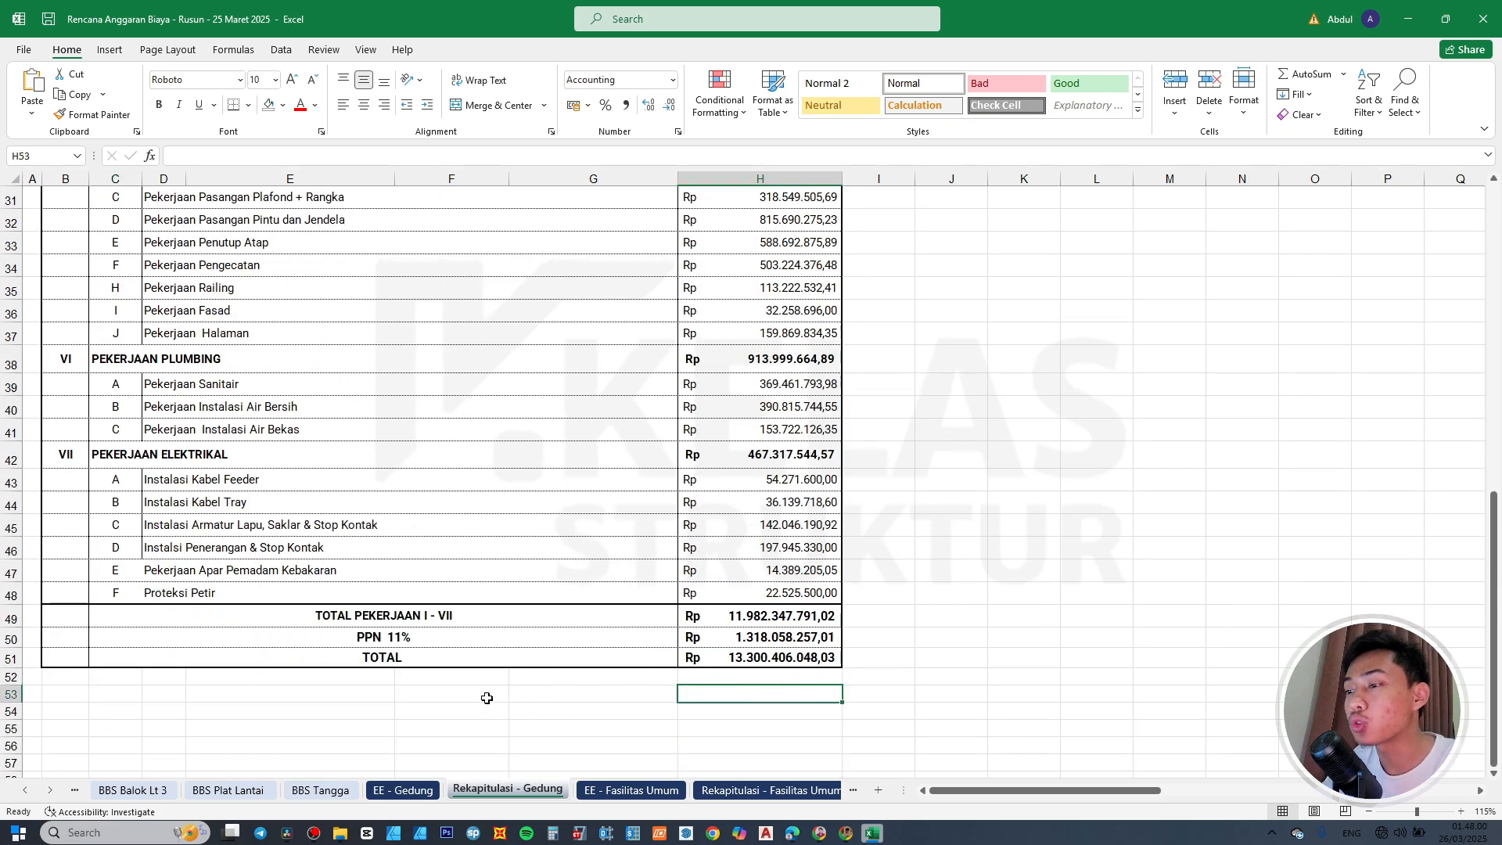
scroll(487, 698, "up", 10)
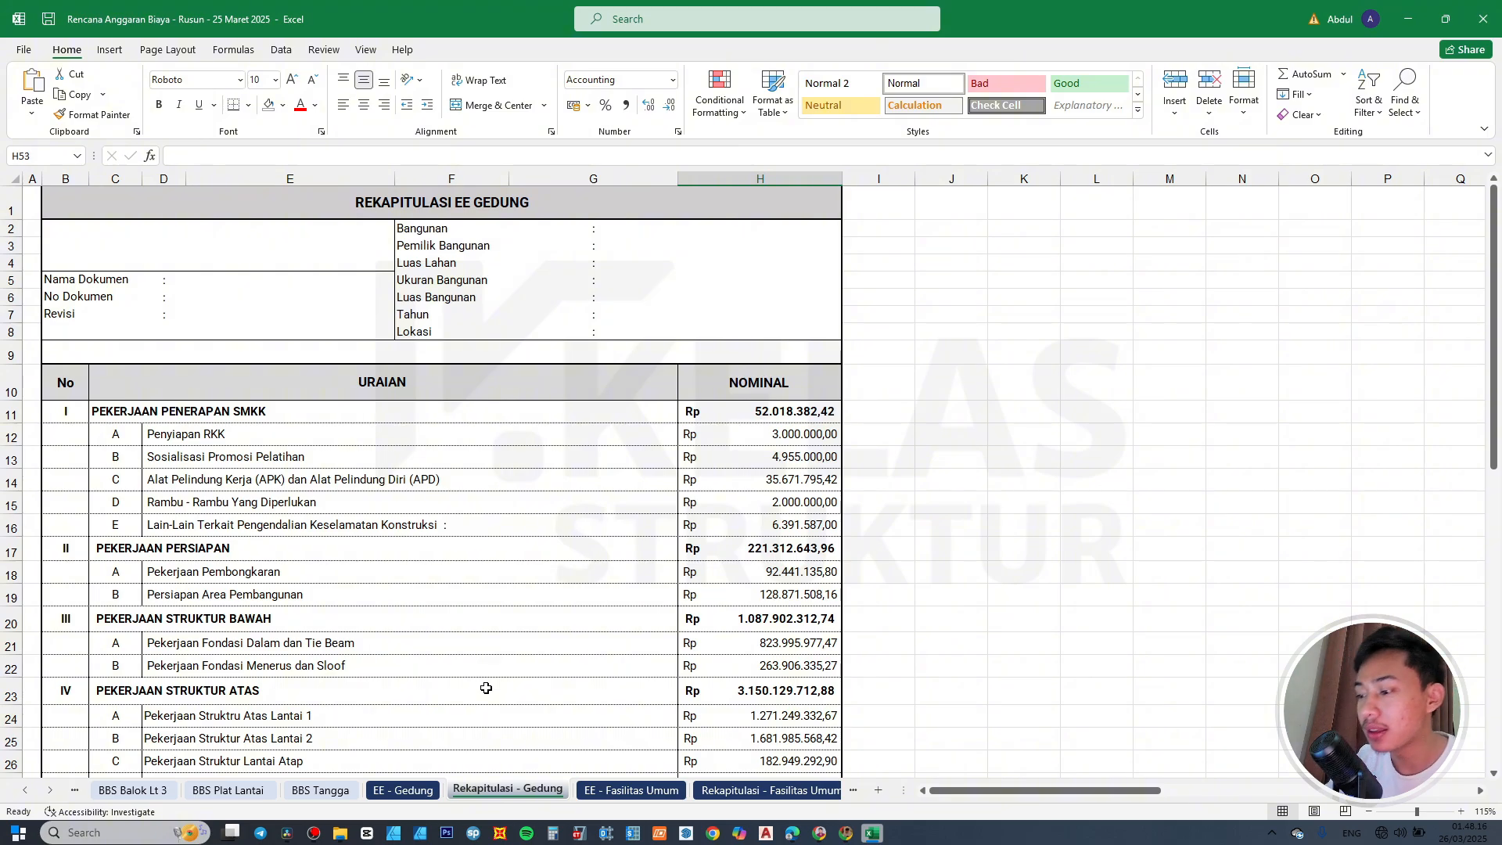
Review the EE - Fasilitas Umum work items and Harga Total, and check the TOTAL formula in Rekapitulasi - Fasilitas Umum.
left_click(630, 789)
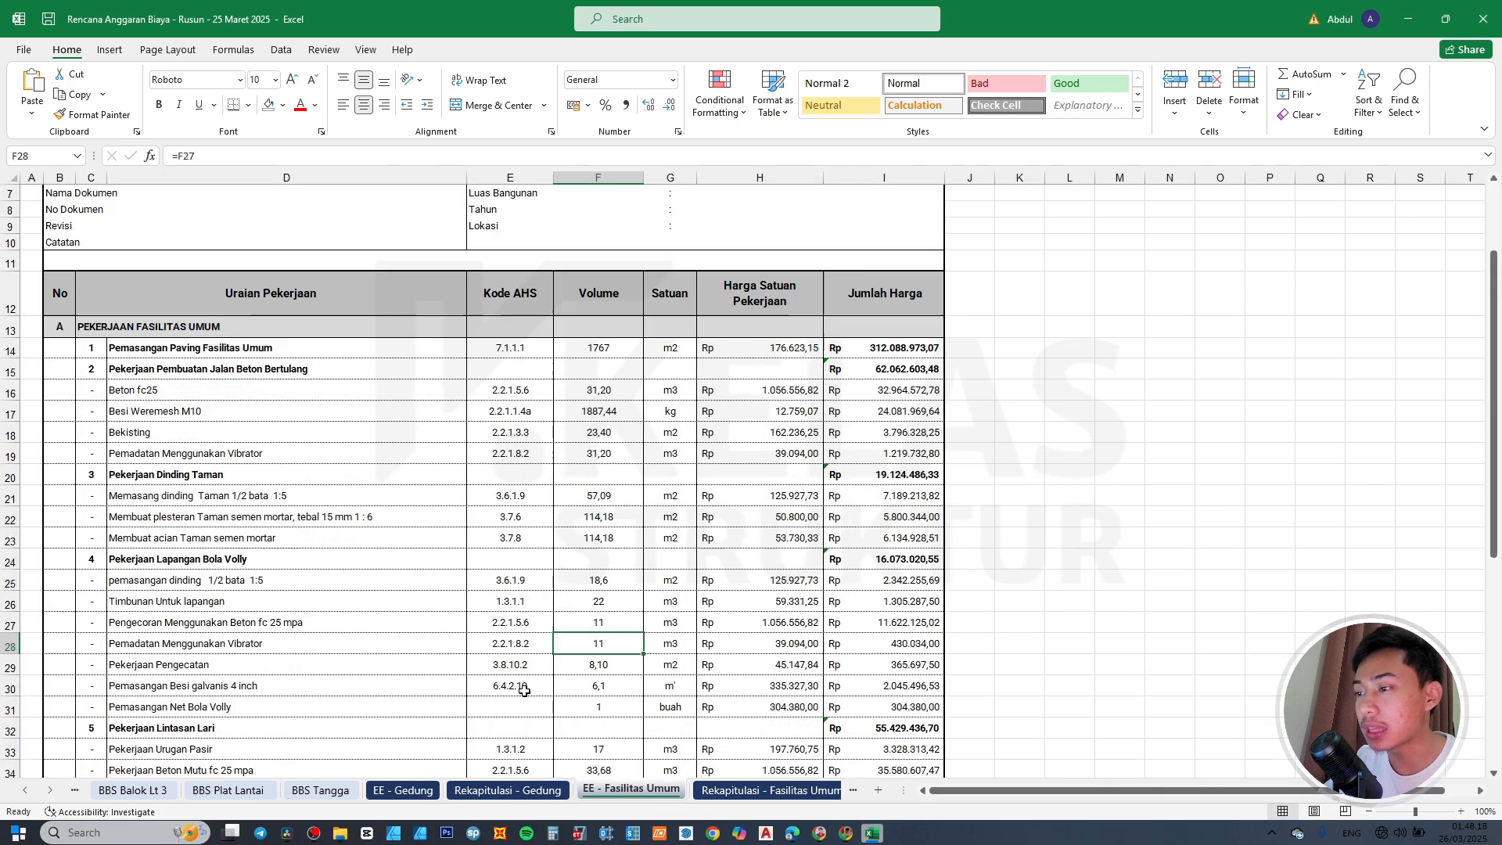
scroll(382, 586, "down", 9)
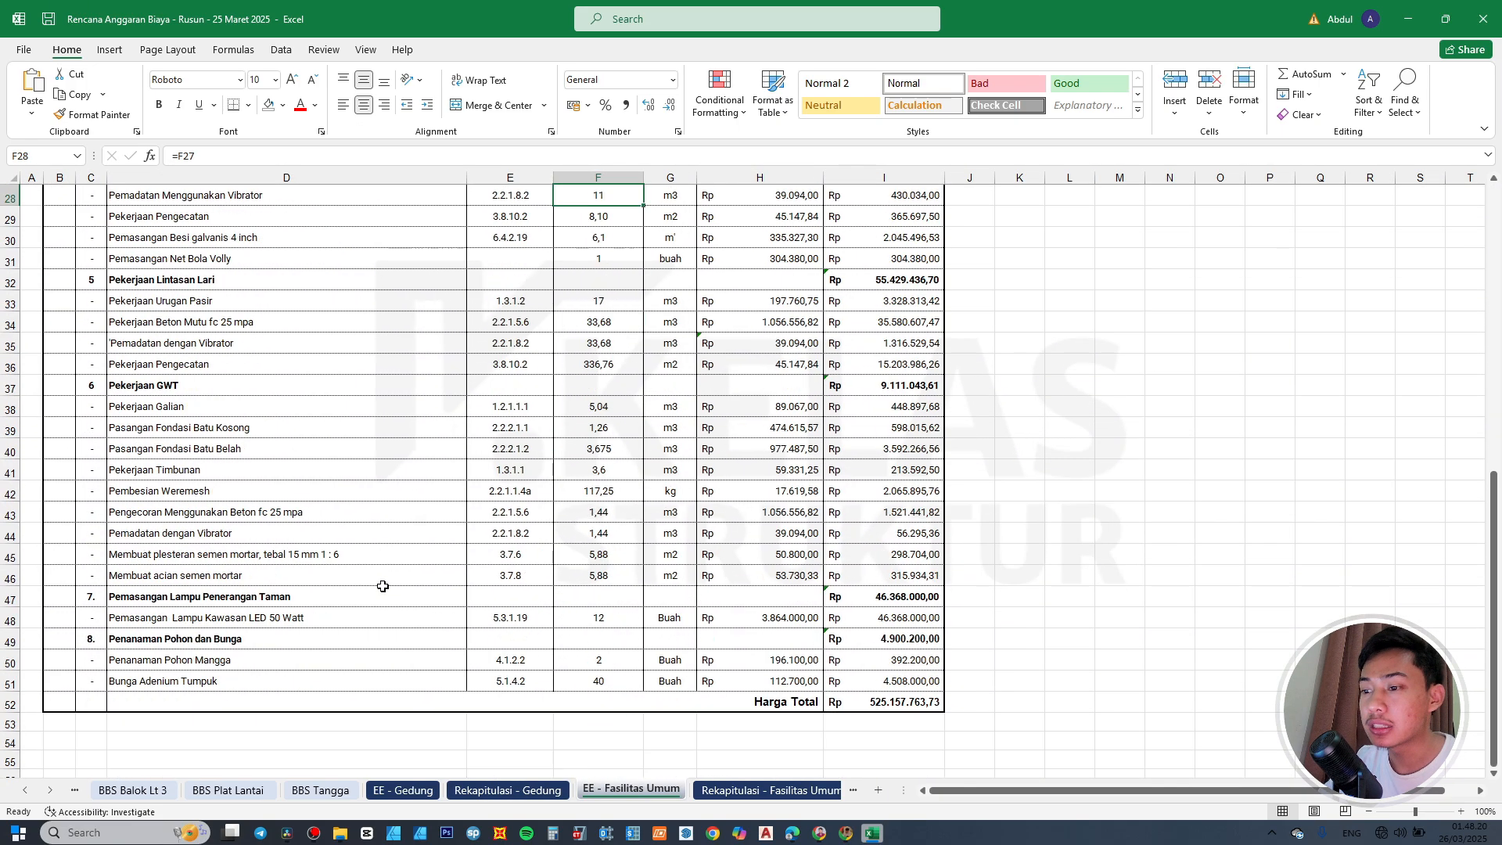
scroll(313, 624, "up", 9)
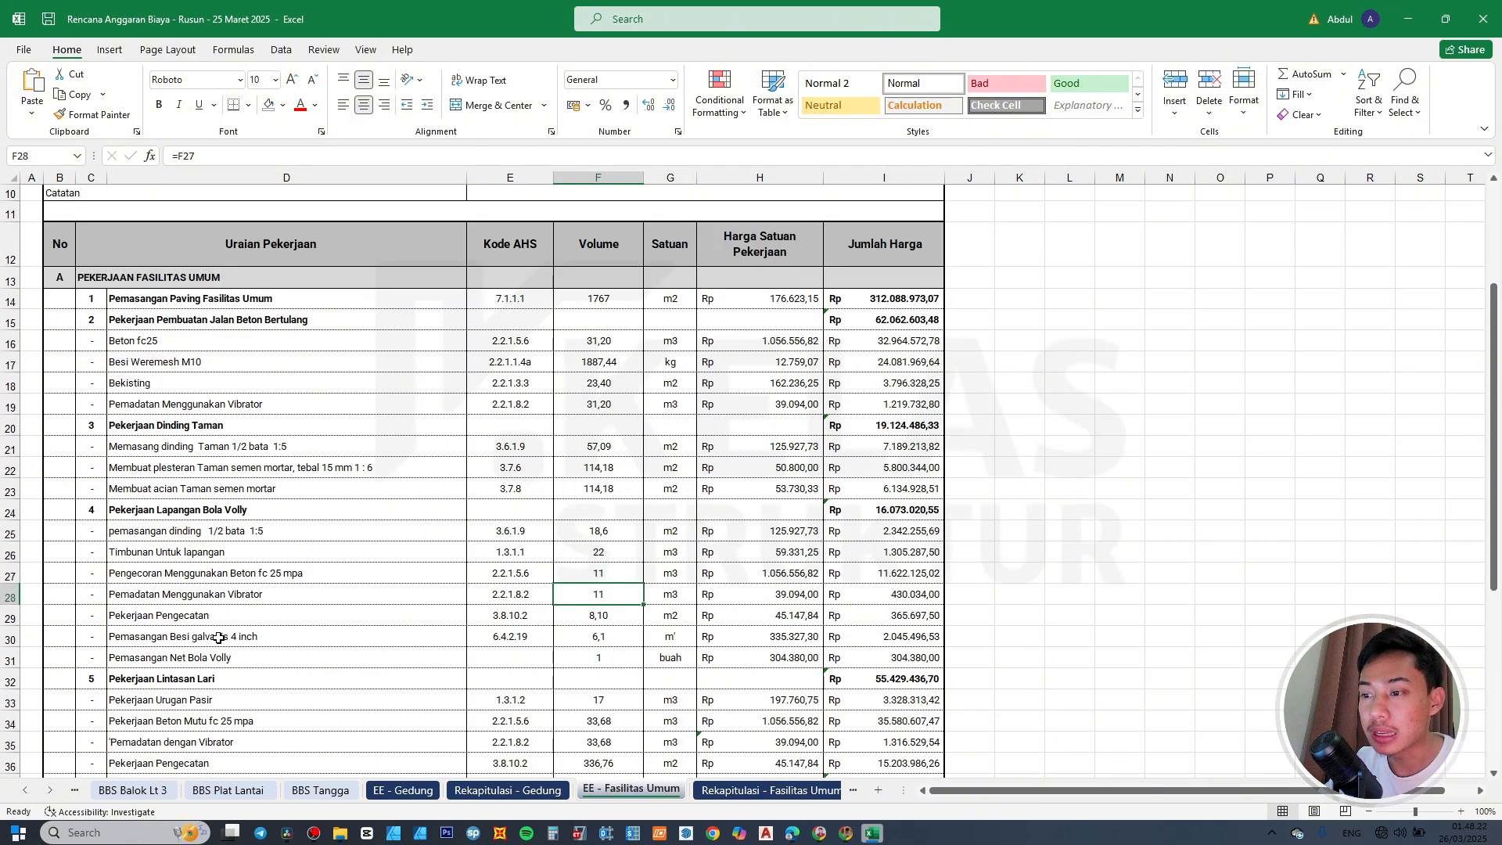
left_click(183, 499)
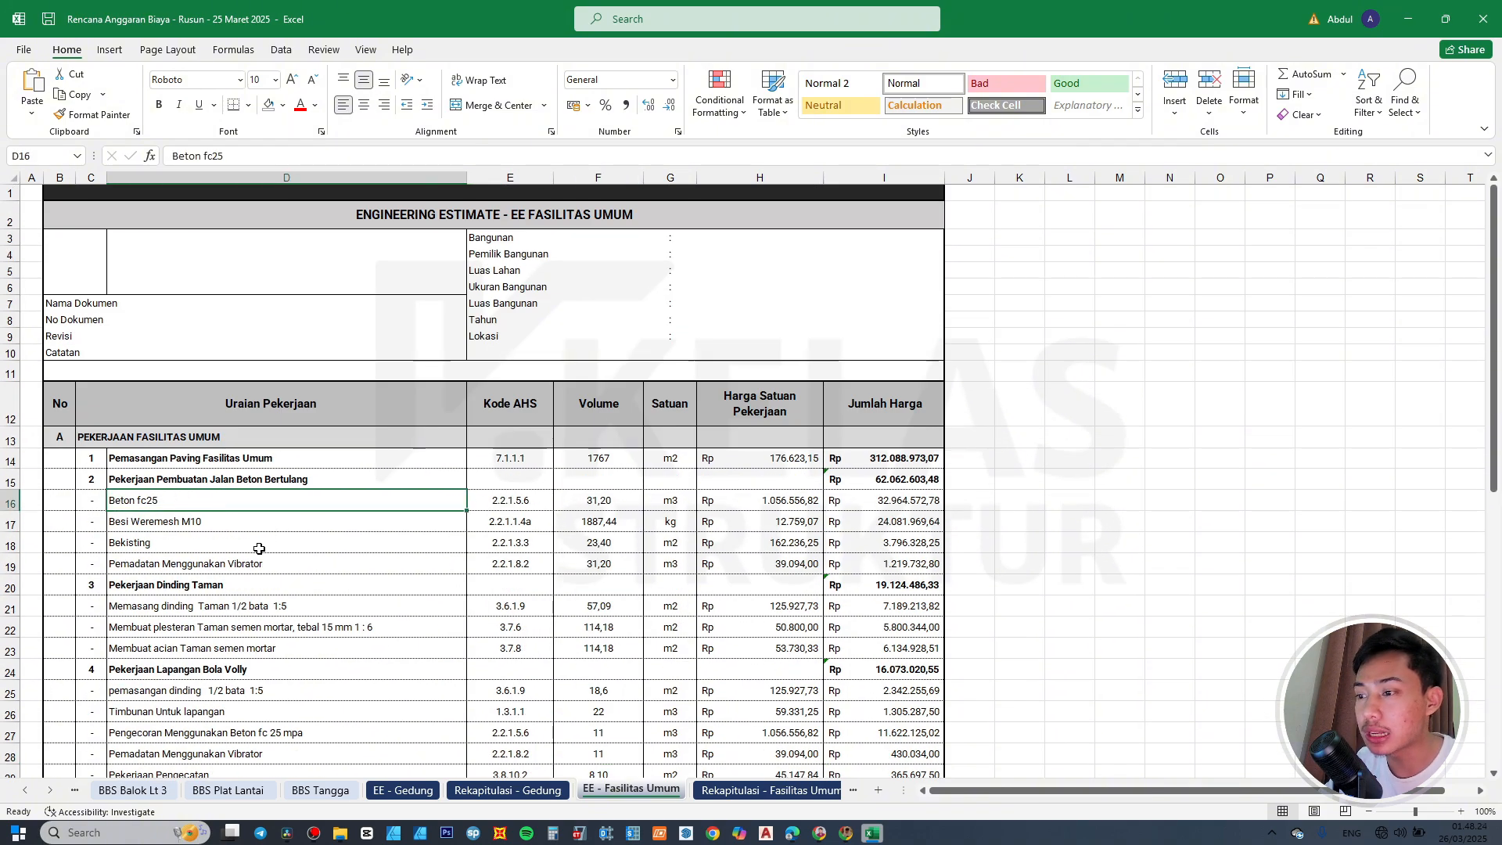
scroll(266, 538, "down", 4)
left_click(770, 790)
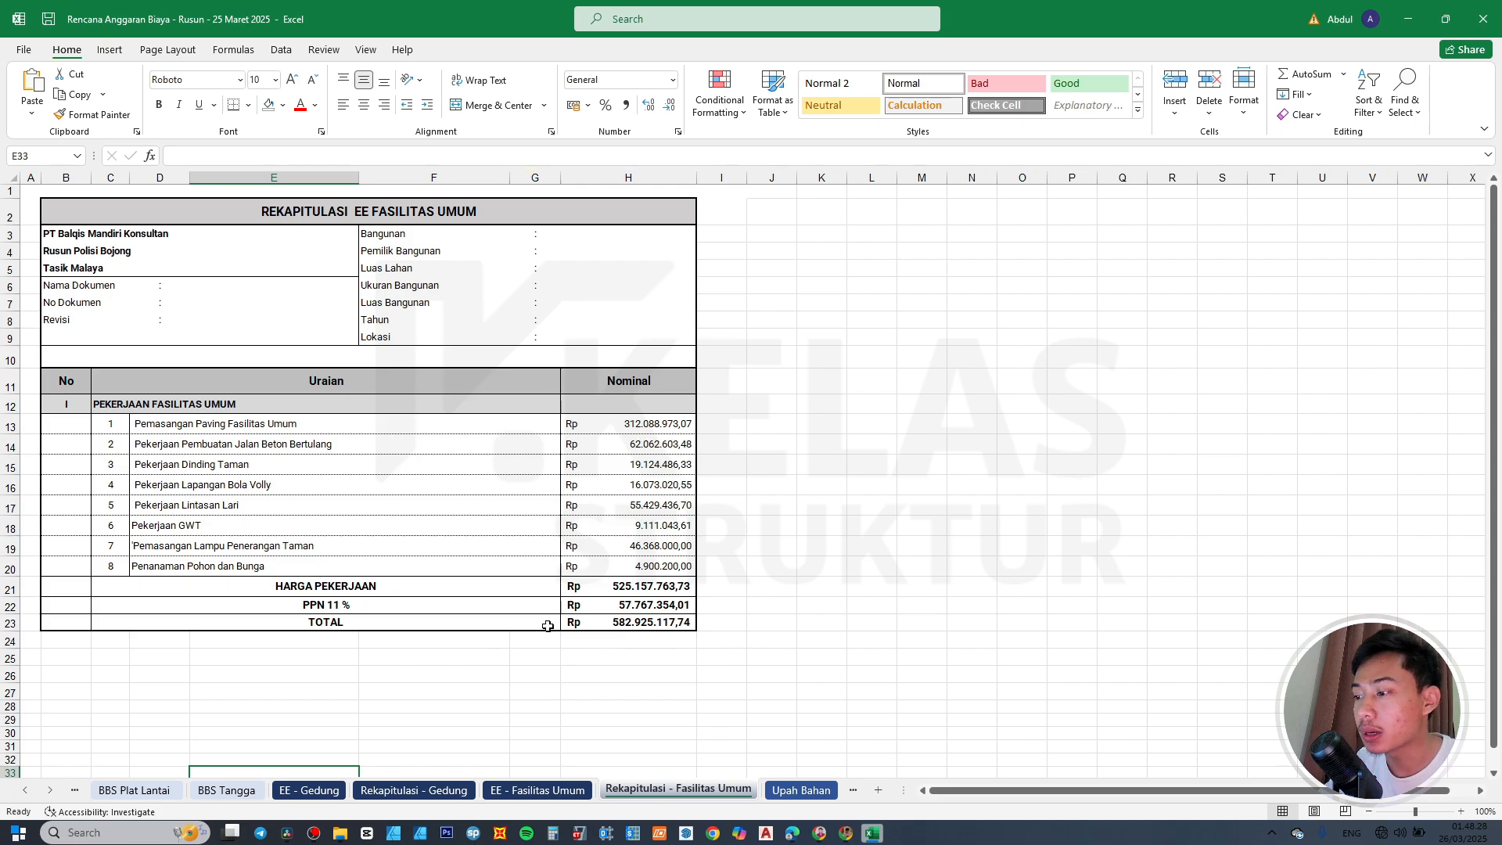
left_click(615, 619)
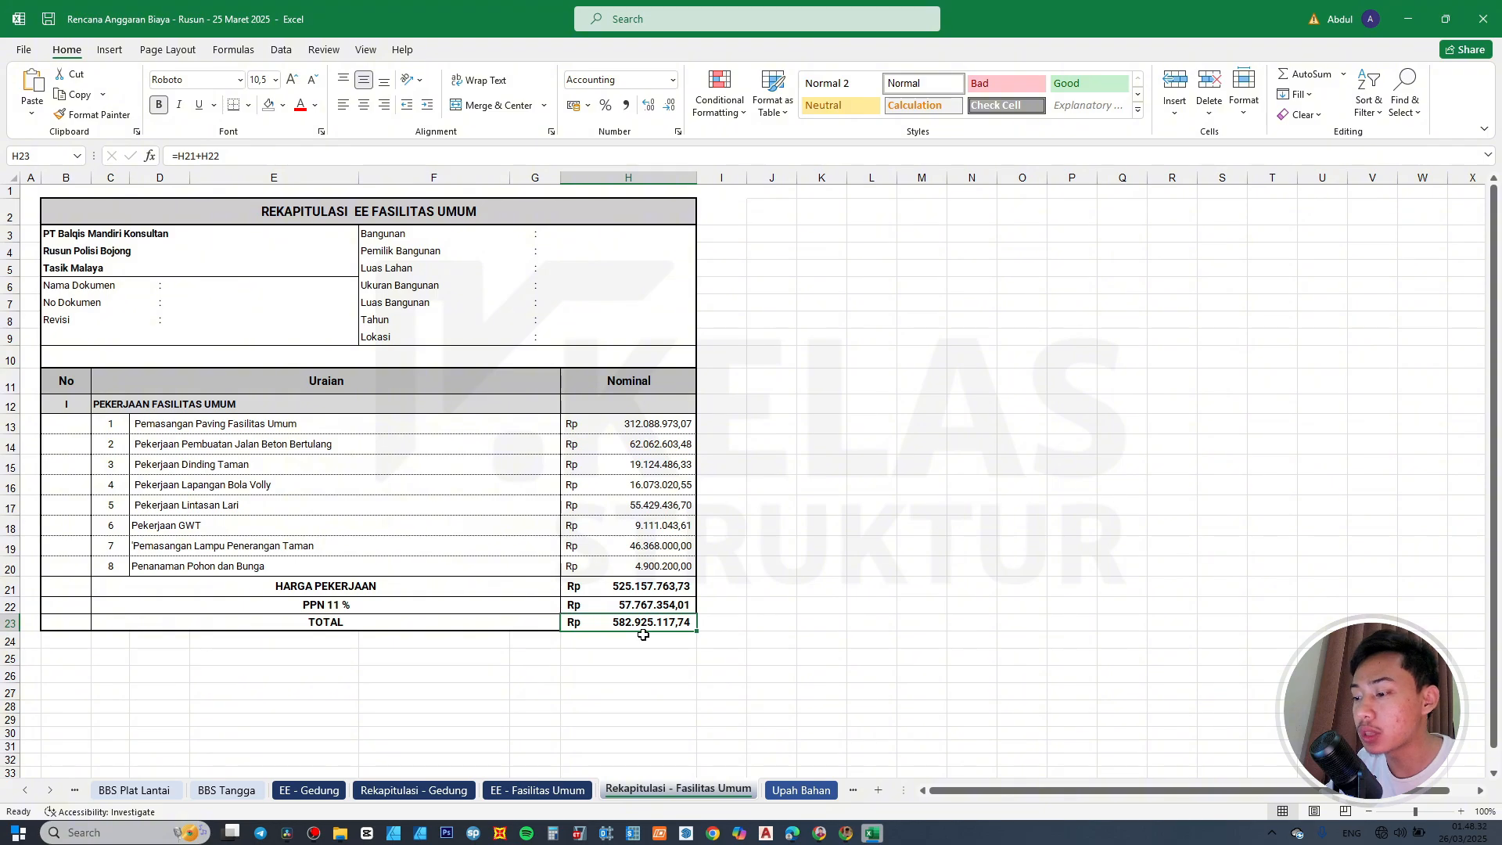
Glance at the cable items in EE - Gedung, and examine the closing totals in Rekapitulasi - Gedung.
left_click(310, 790)
scroll(544, 650, "down", 5)
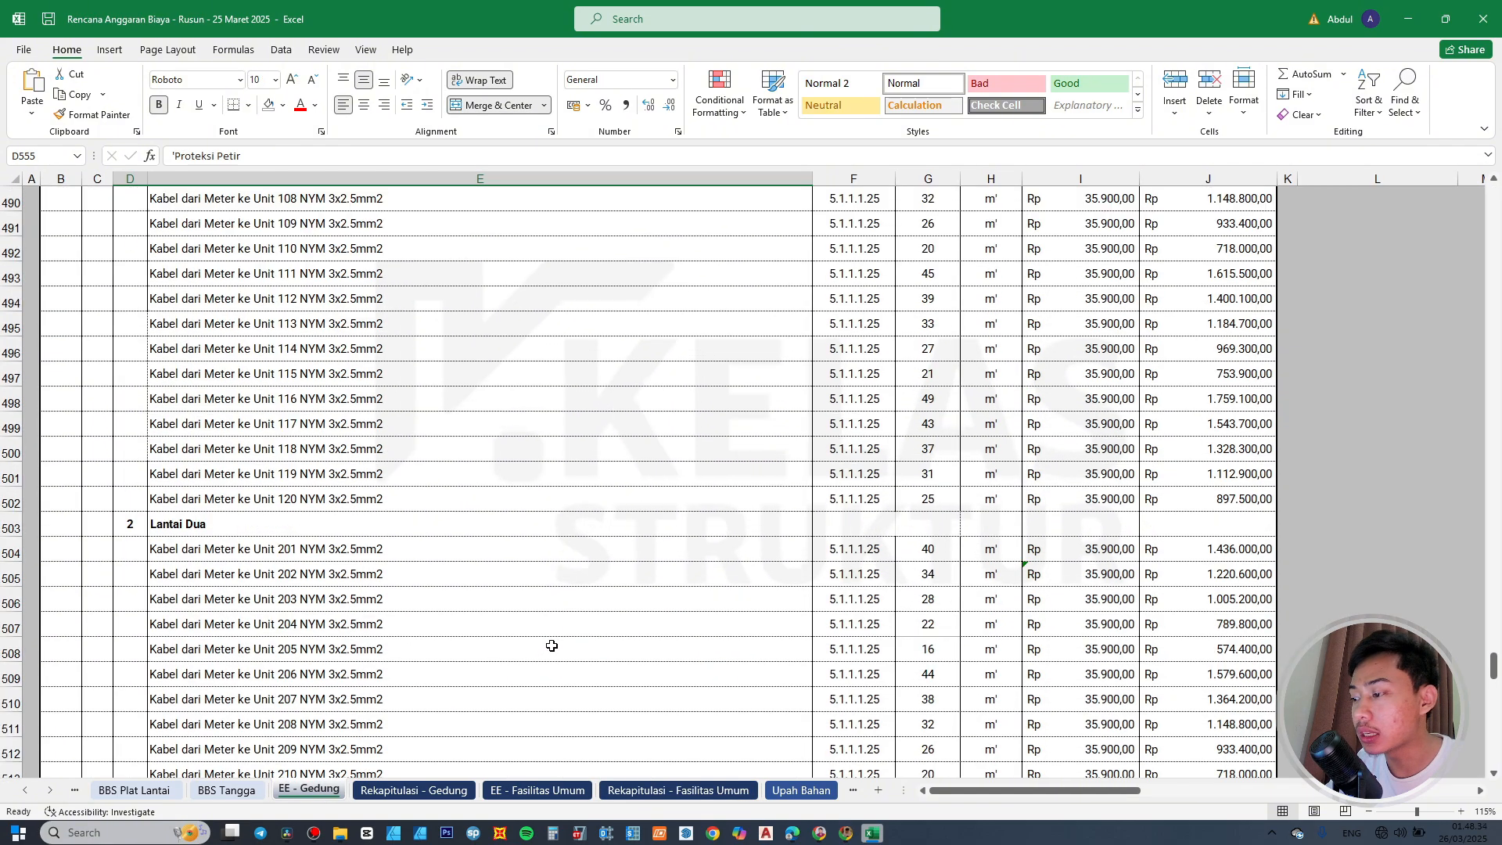
left_click(362, 789)
scroll(627, 694, "down", 12)
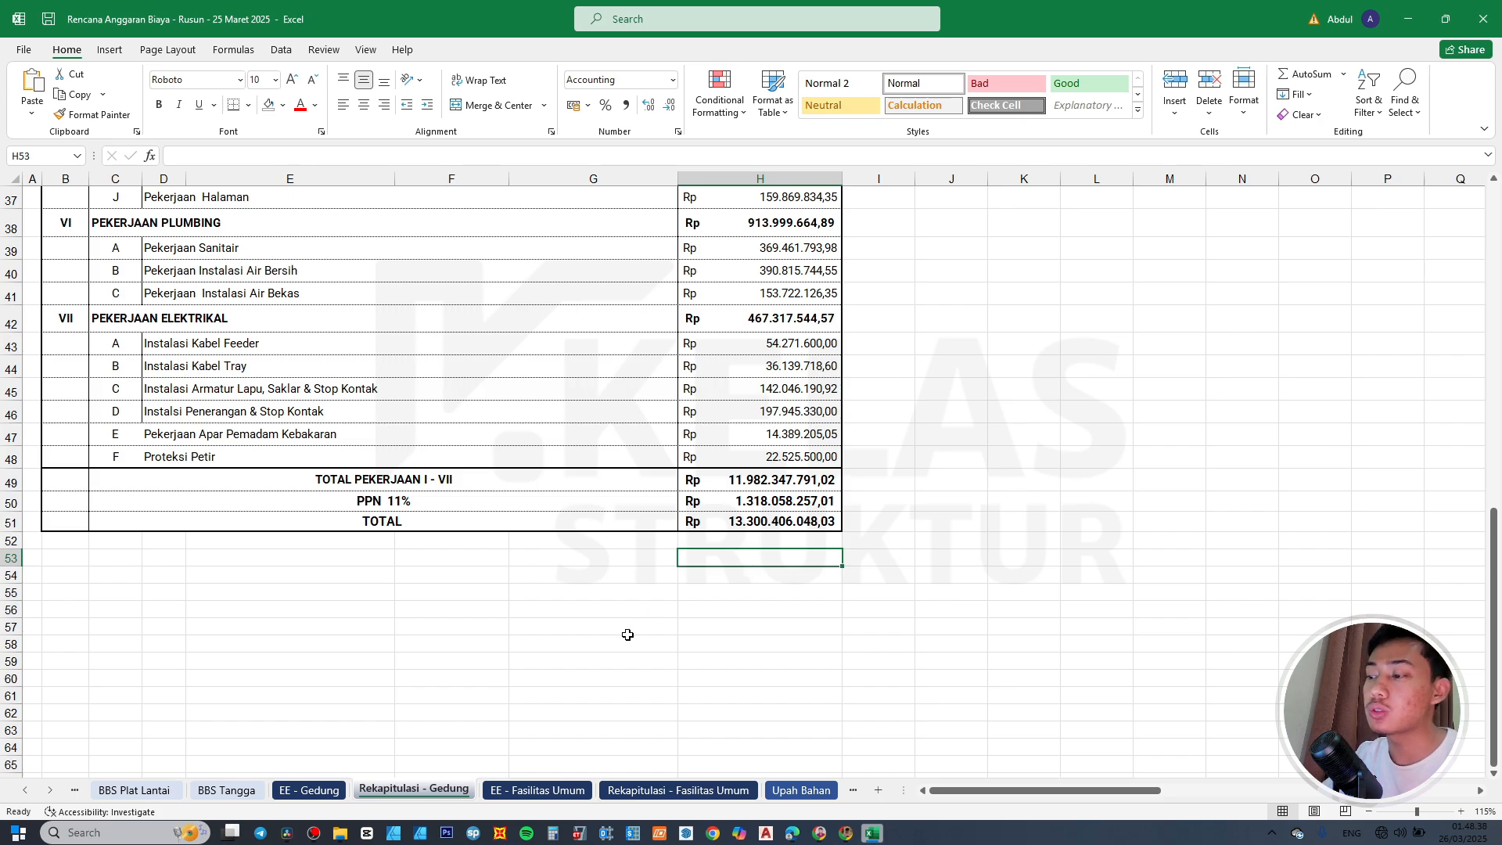
scroll(619, 636, "up", 3)
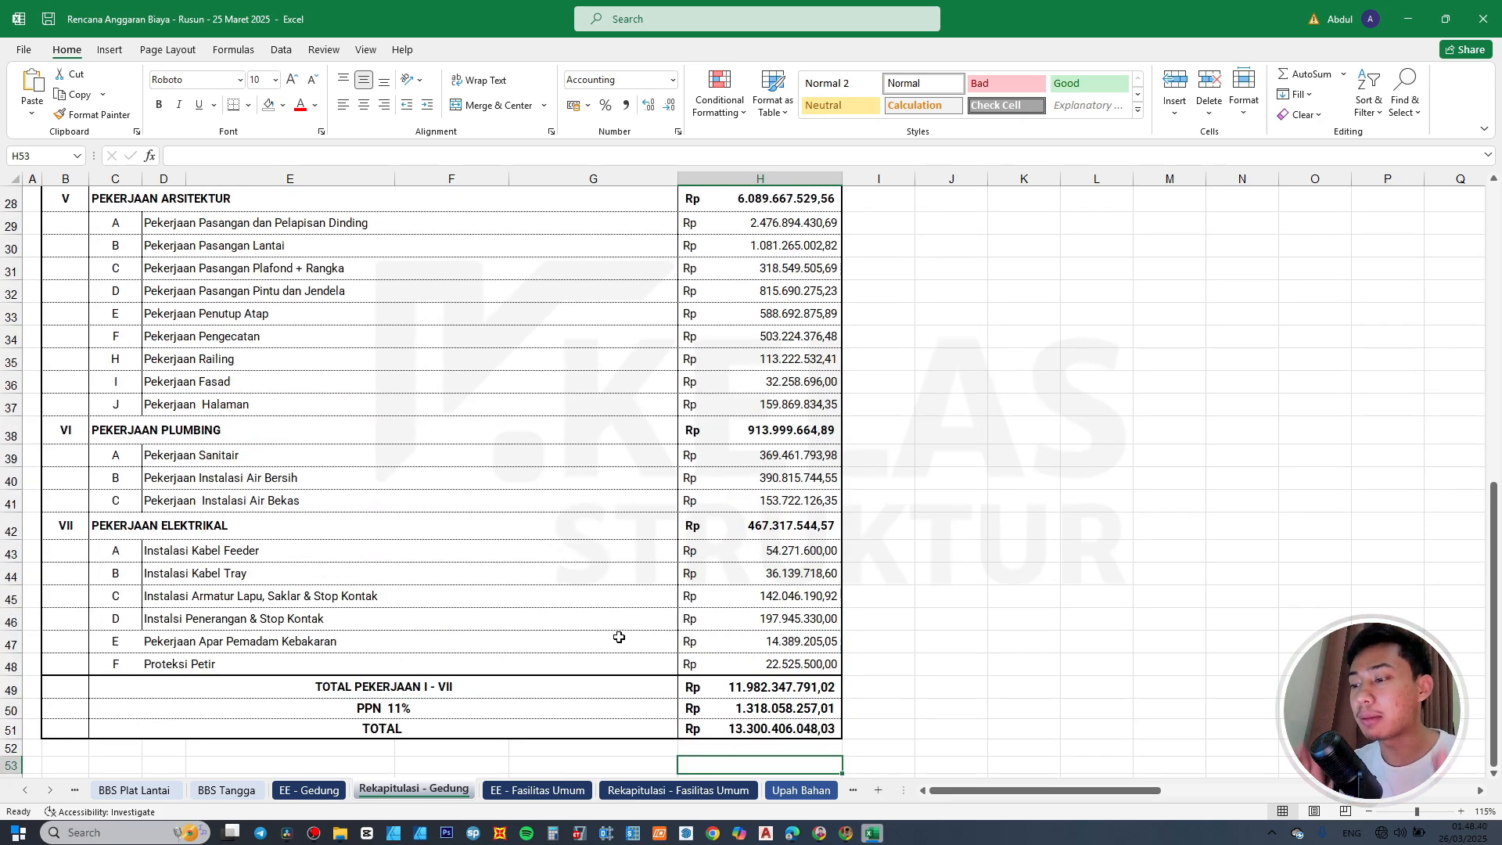